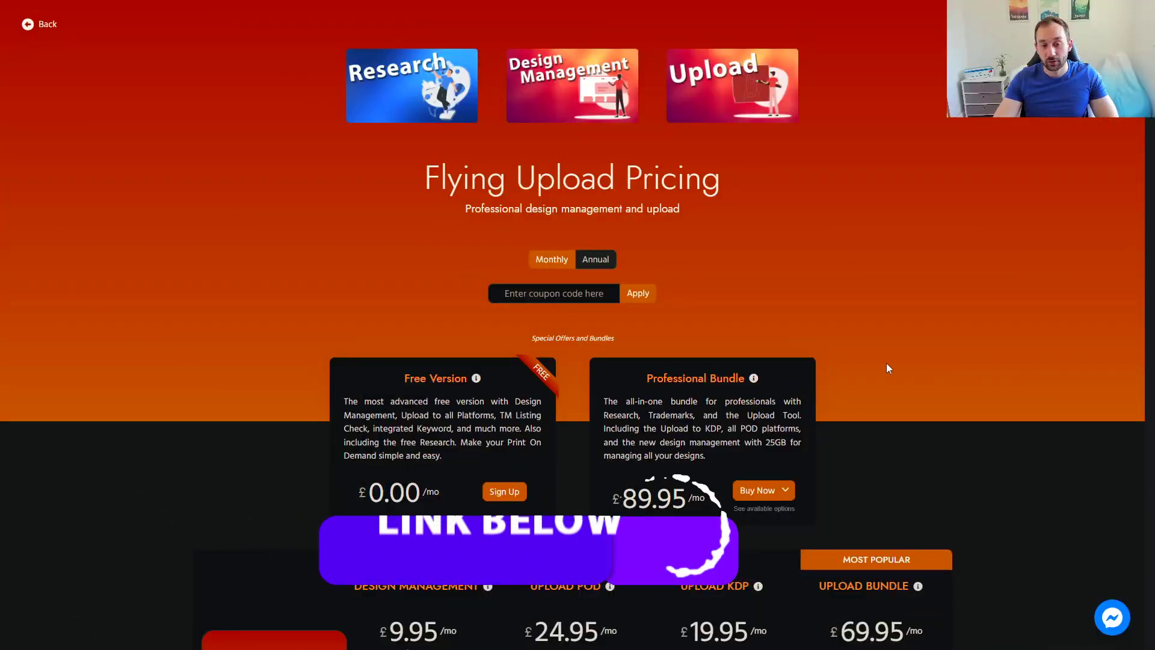
- Scroll the pricing page to the £0.00 Free Version and £89.95 Professional Bundle plans
scroll(882, 361, down, 1)
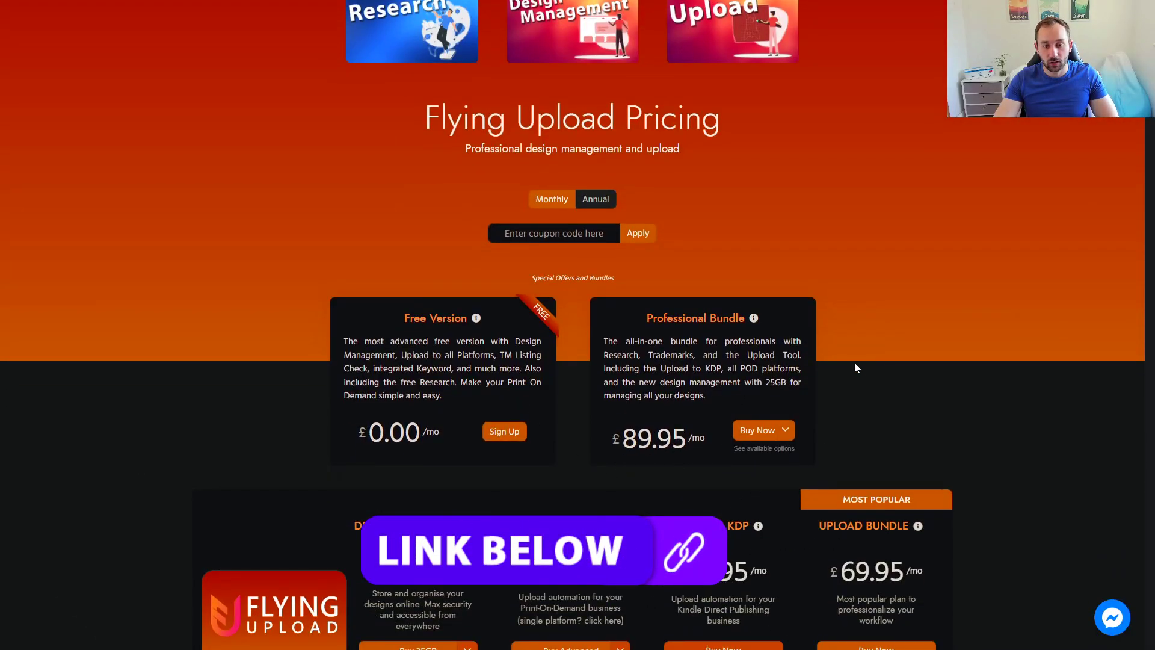
- Submit the sign-up form for a free Flying Upload account and dismiss the welcome popup
scroll(850, 393, down, 1)
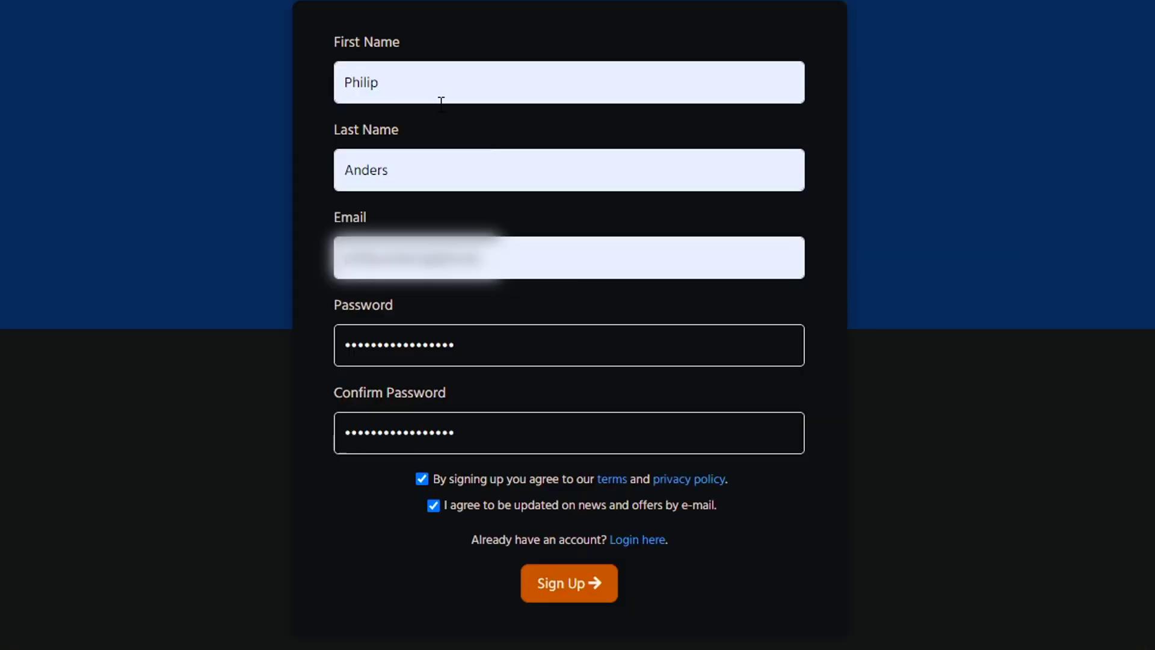
click(597, 585)
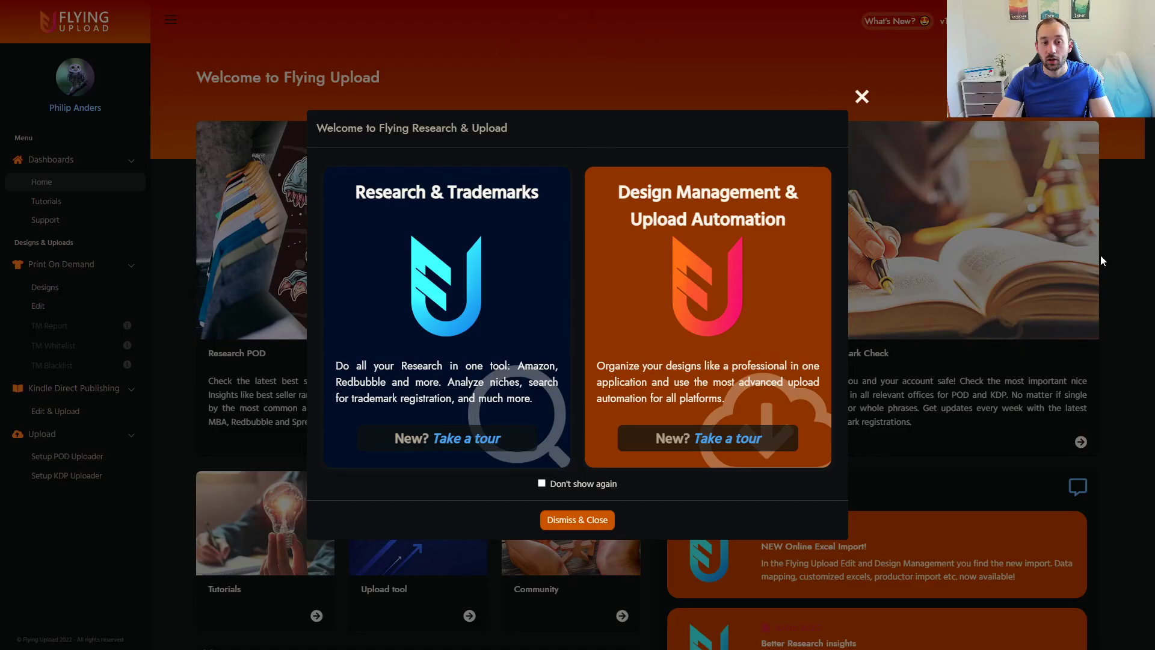
click(862, 96)
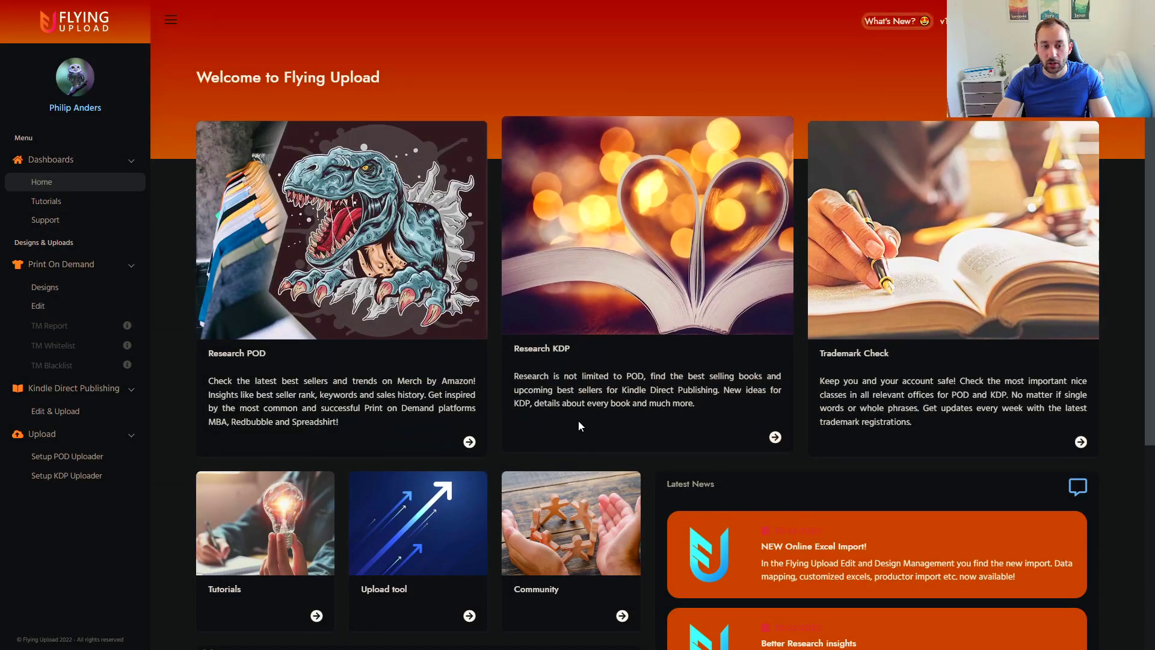
- Go to the Upload tool's setup page and reach the Windows and macOS uploader downloads
scroll(579, 420, down, 1)
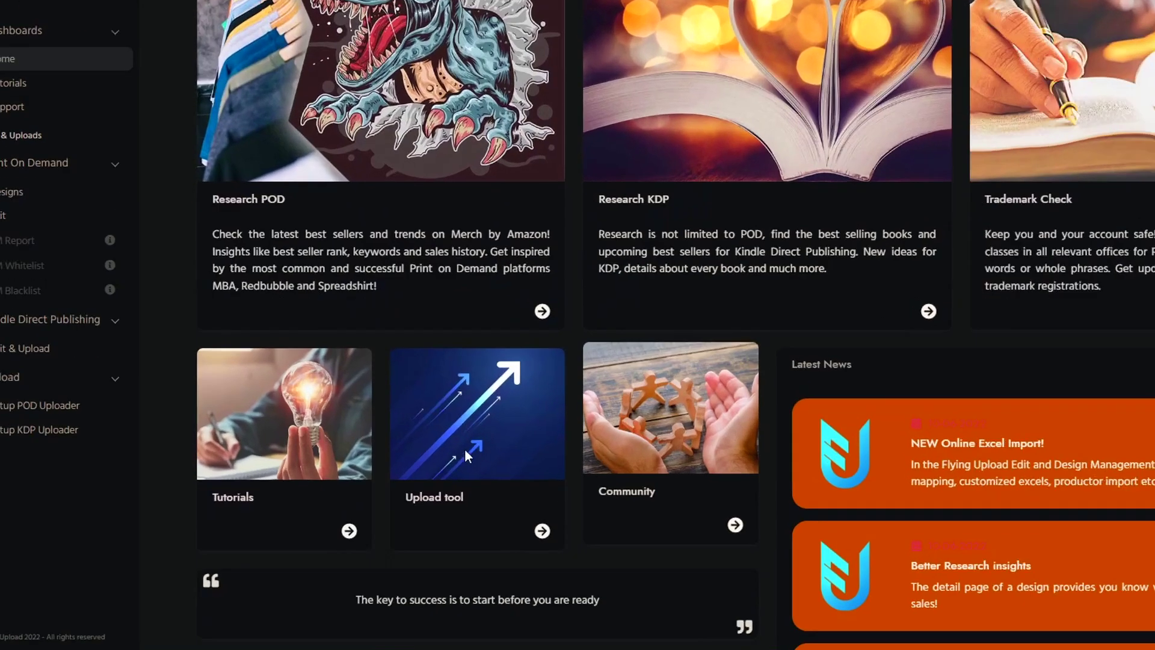
click(460, 458)
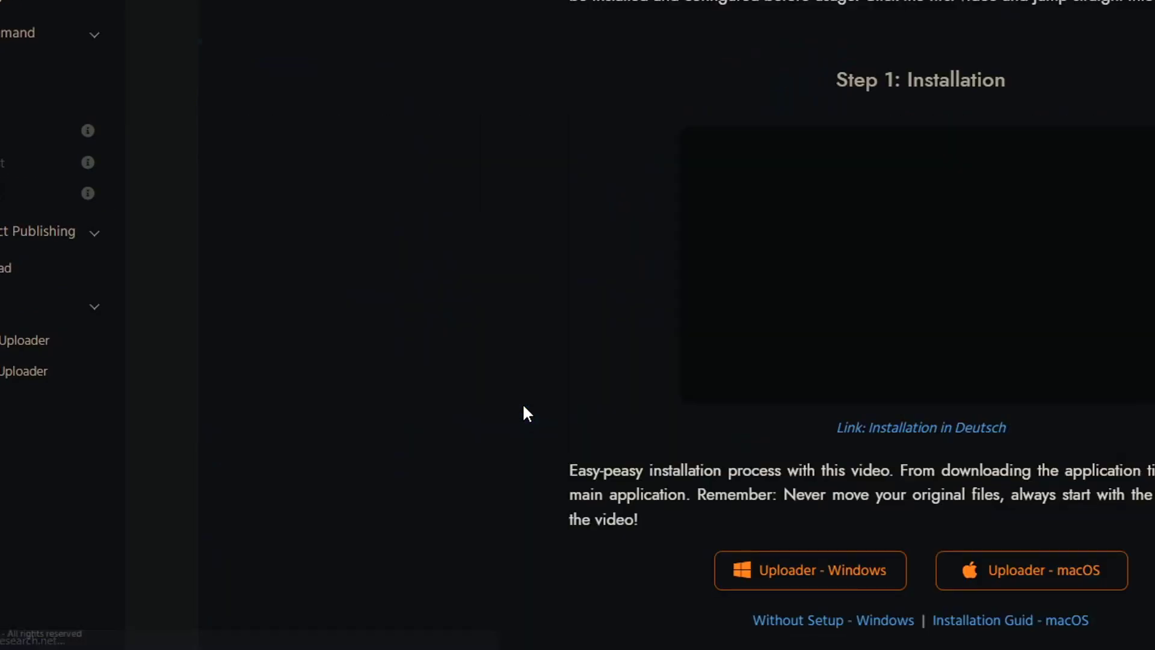
scroll(875, 260, down, 2)
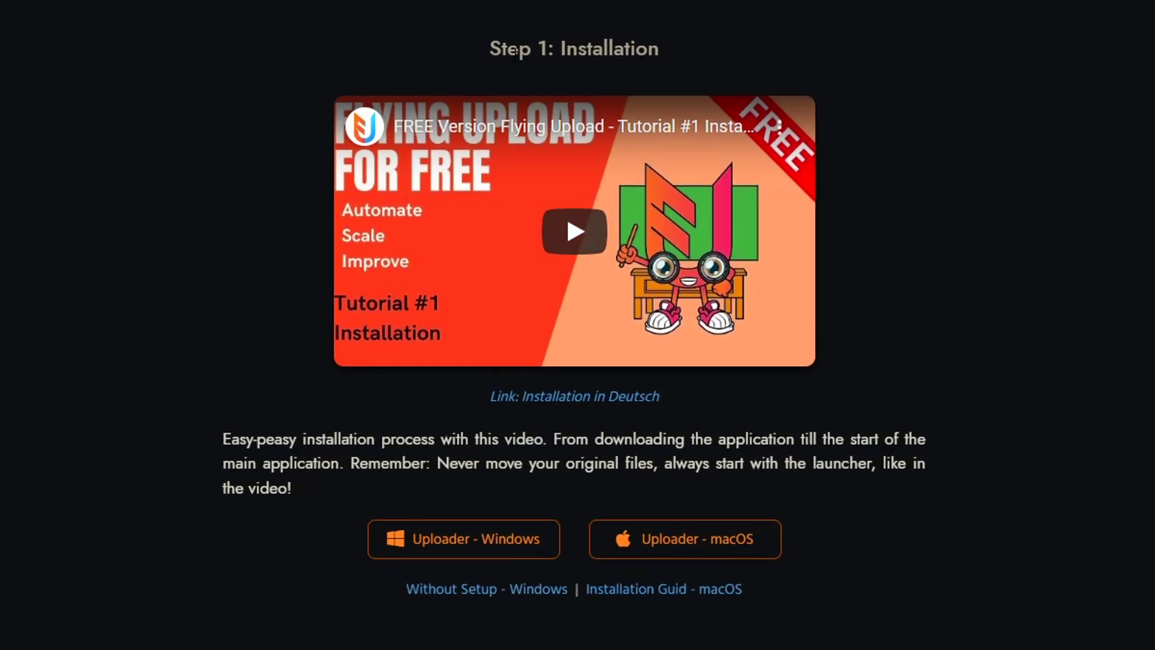
scroll(888, 212, down, 2)
scroll(886, 211, down, 2)
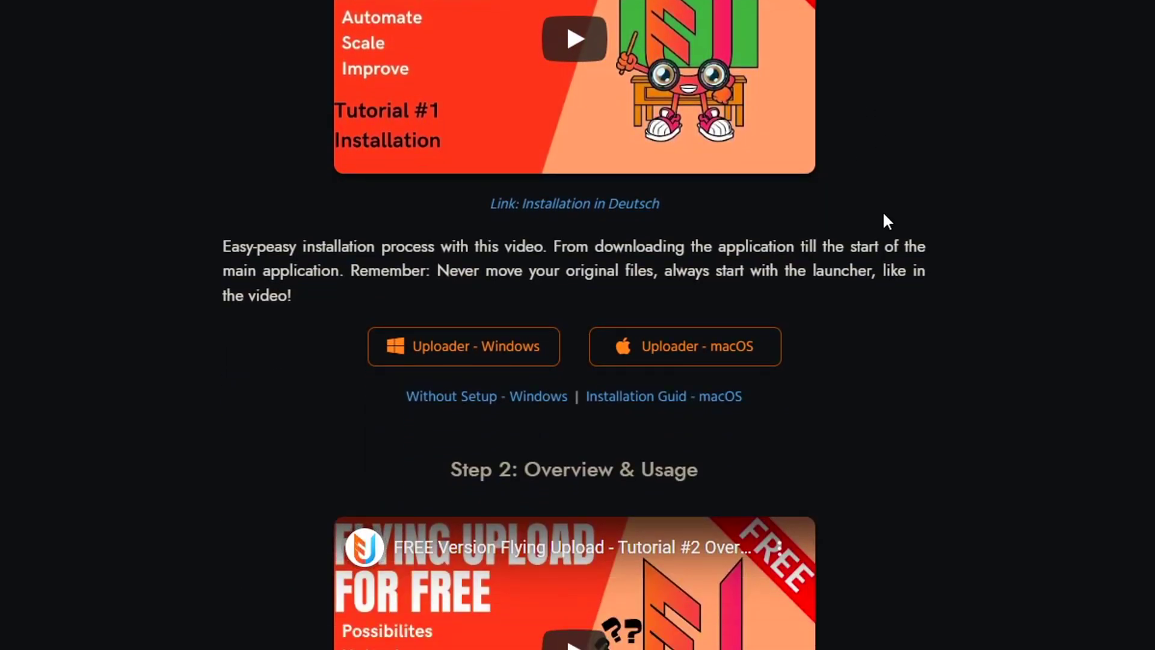
scroll(826, 260, down, 2)
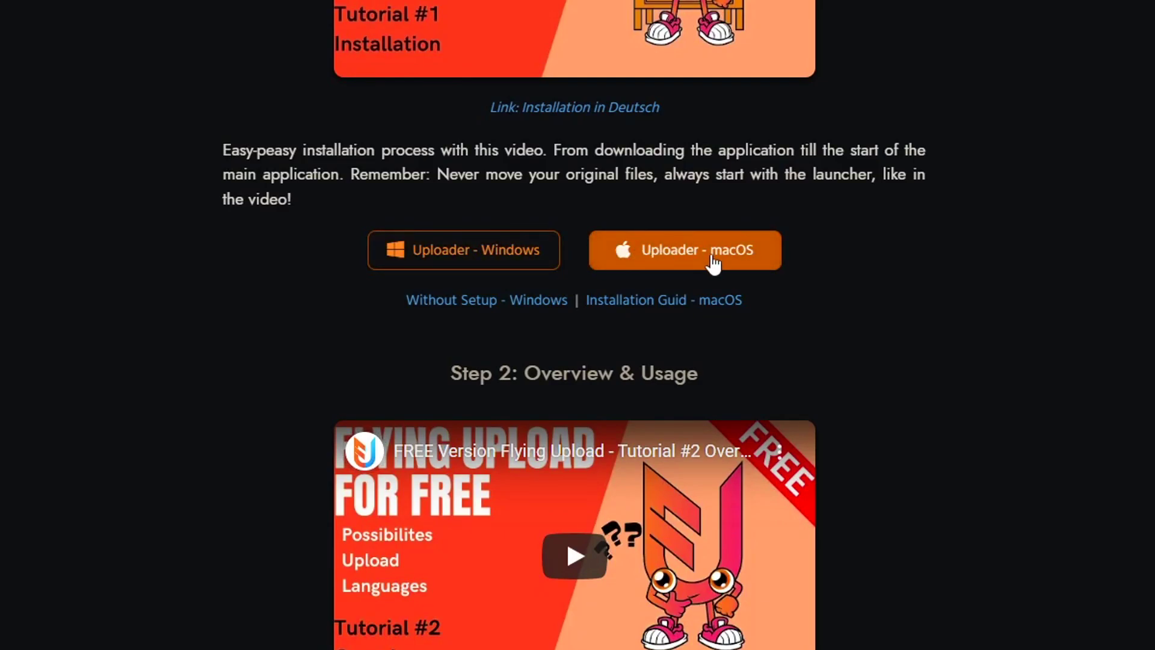
scroll(714, 263, down, 2)
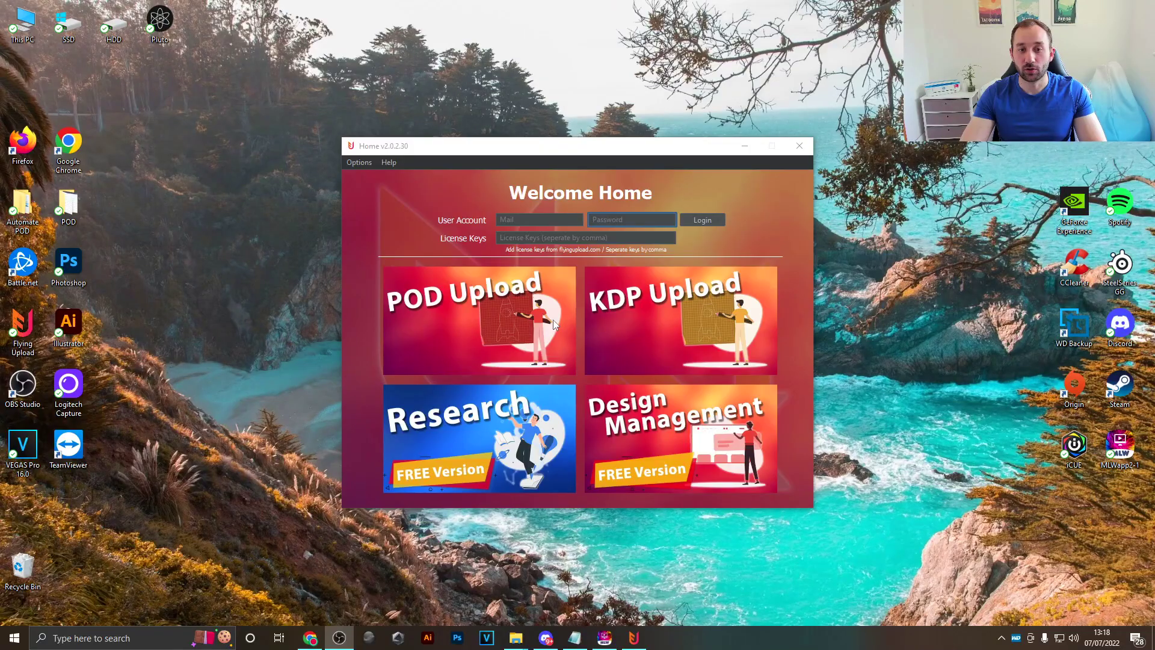
- Launch the POD Upload tool from the Flying Upload Home window
click(468, 319)
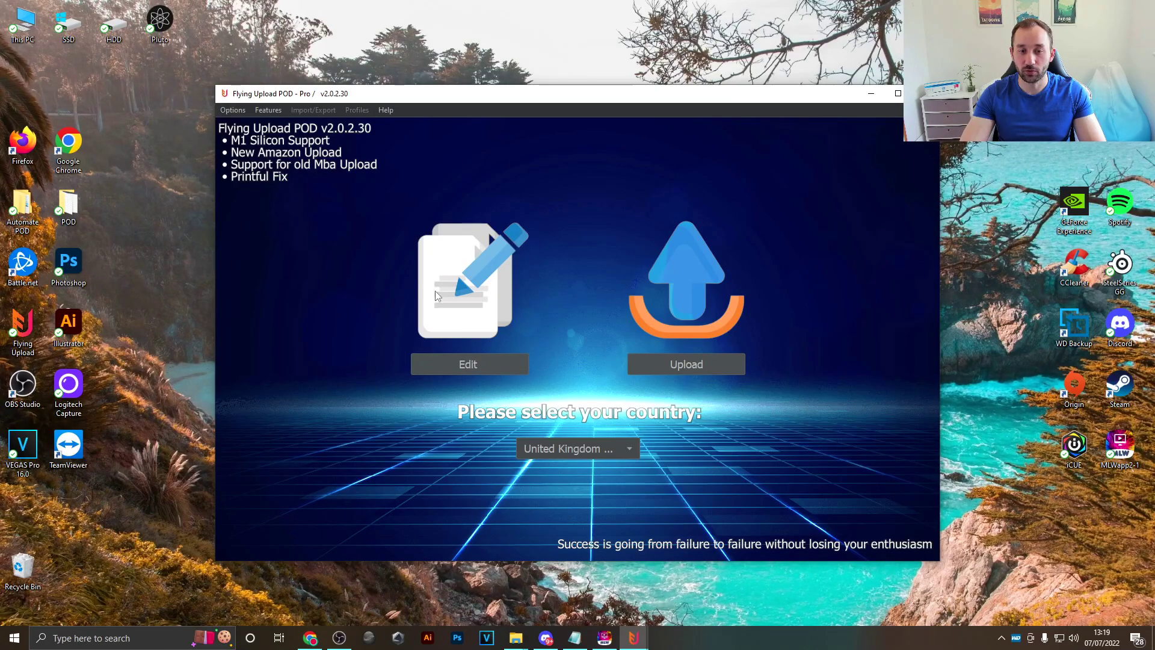
- Look at the Edit view, then show the upload-site list from Amazon Merch to Tostadora.com and return
click(476, 366)
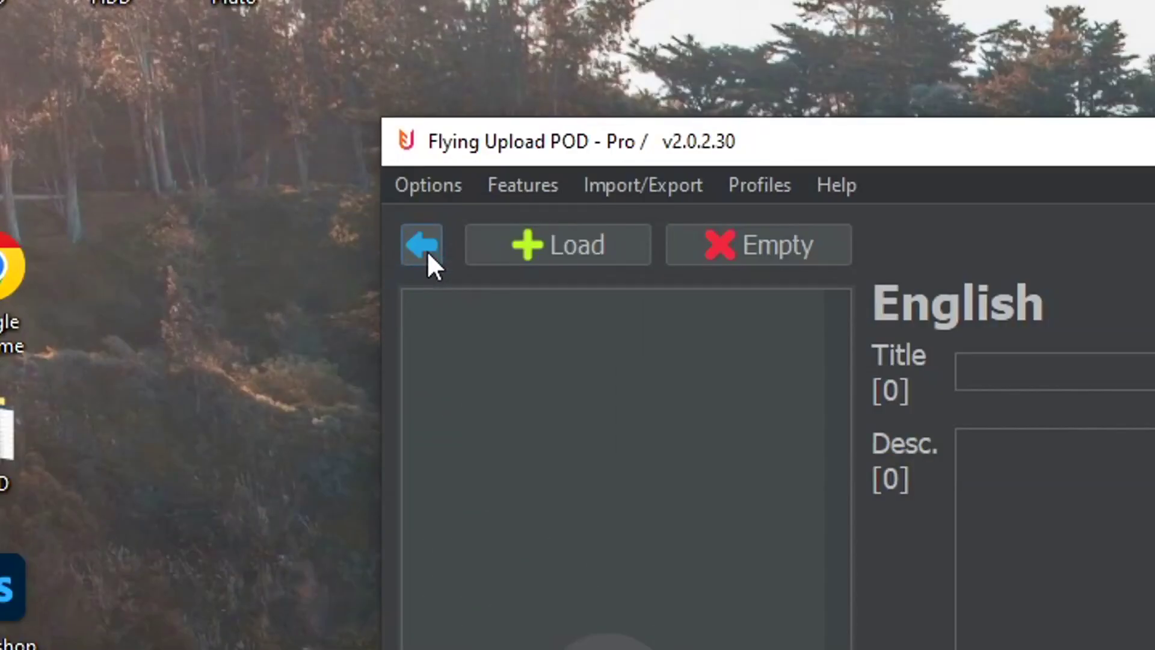
click(428, 252)
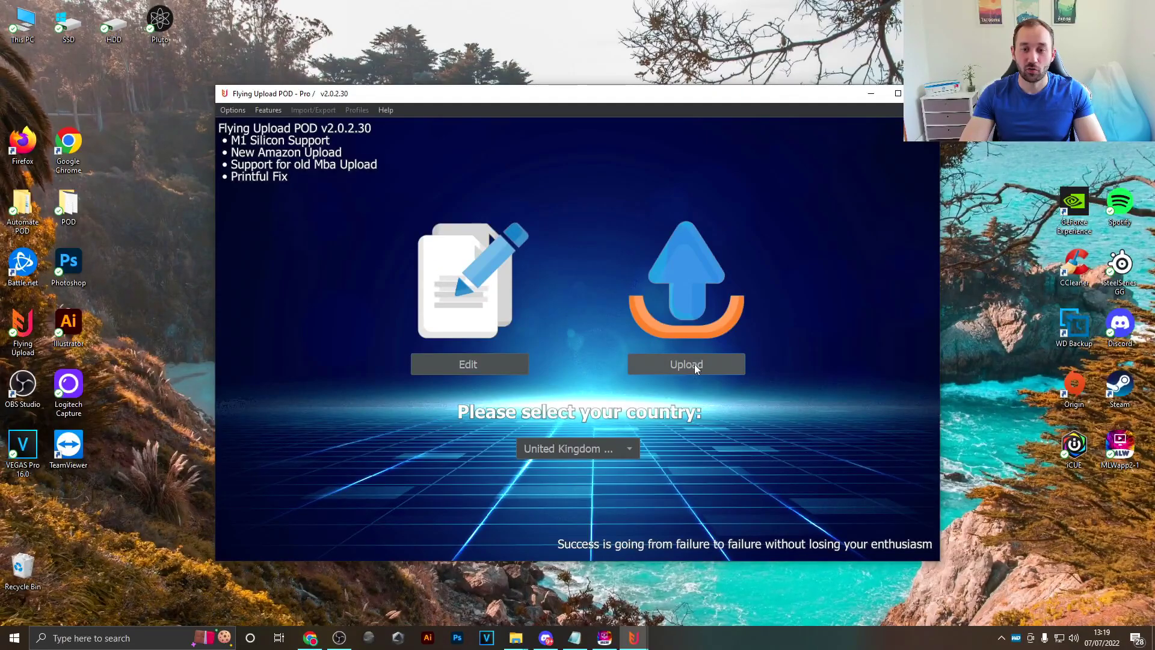
click(695, 363)
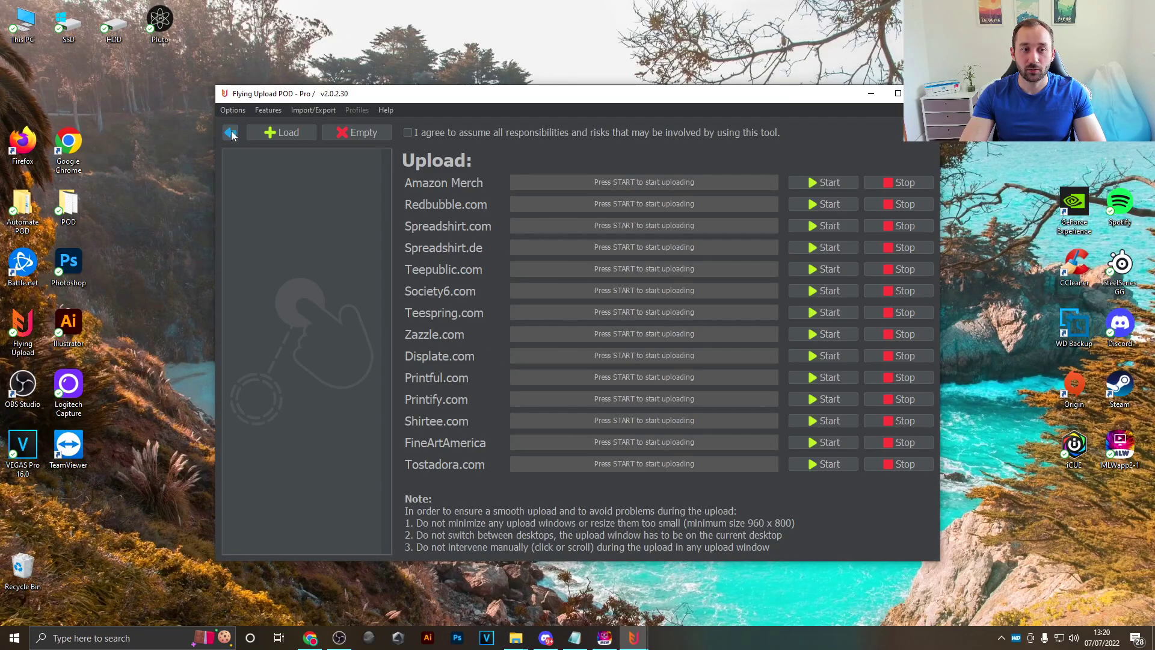
click(231, 133)
- Drag all twelve teacher design files from the Designs folder into the empty listing editor
click(491, 363)
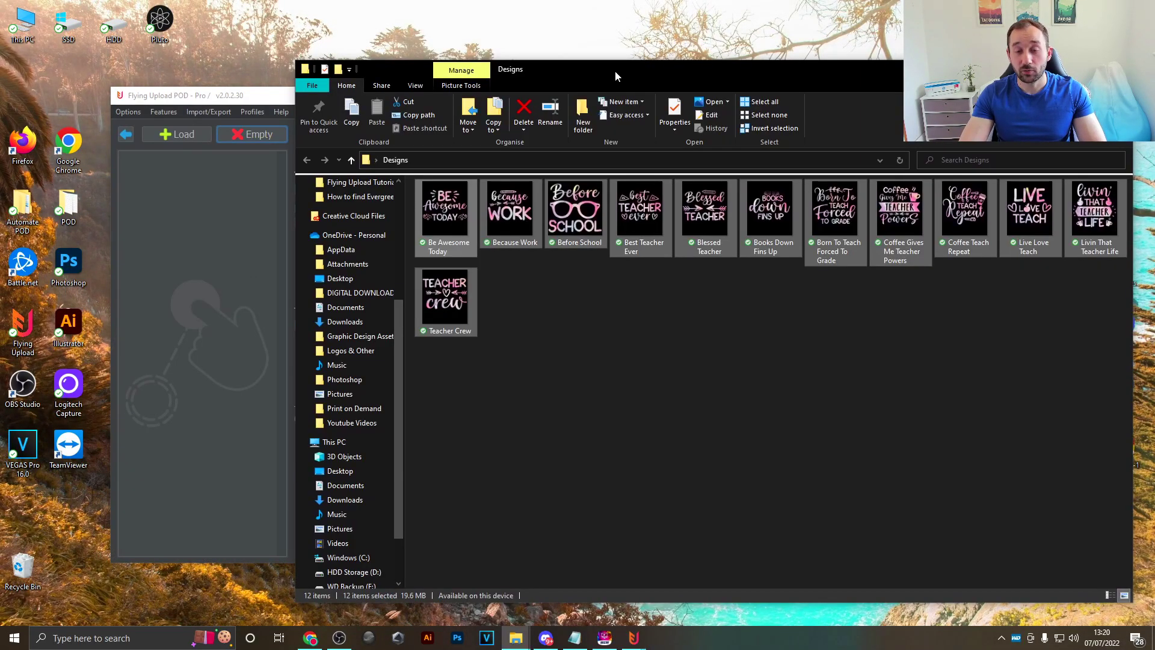
click(690, 293)
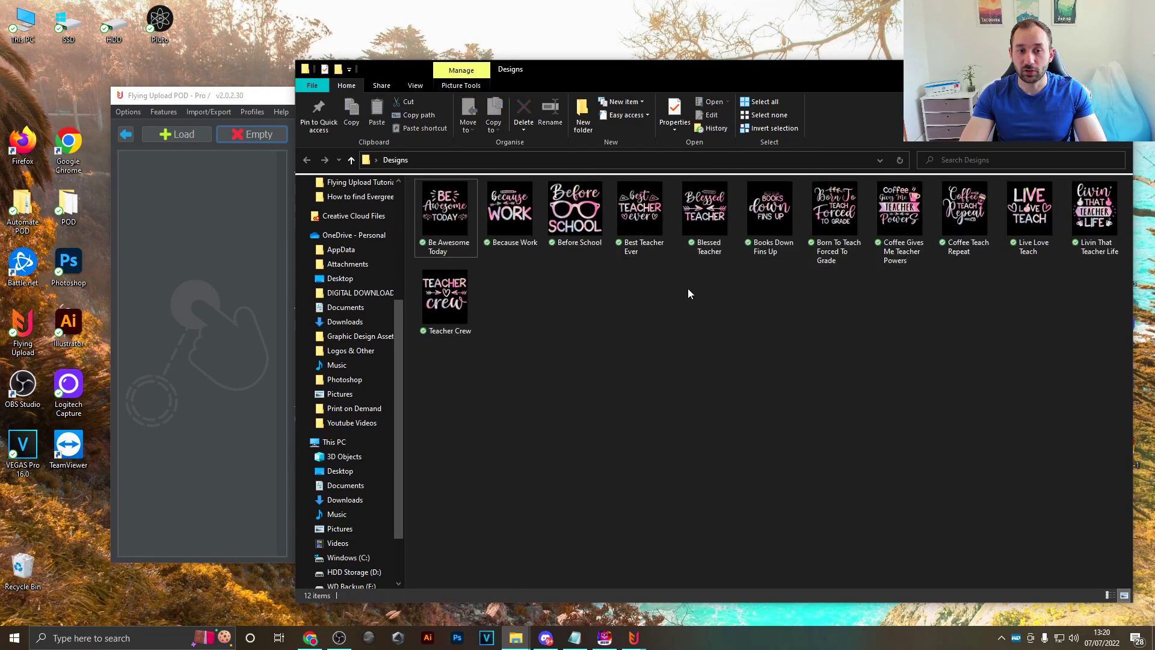
drag(1087, 343, 415, 181)
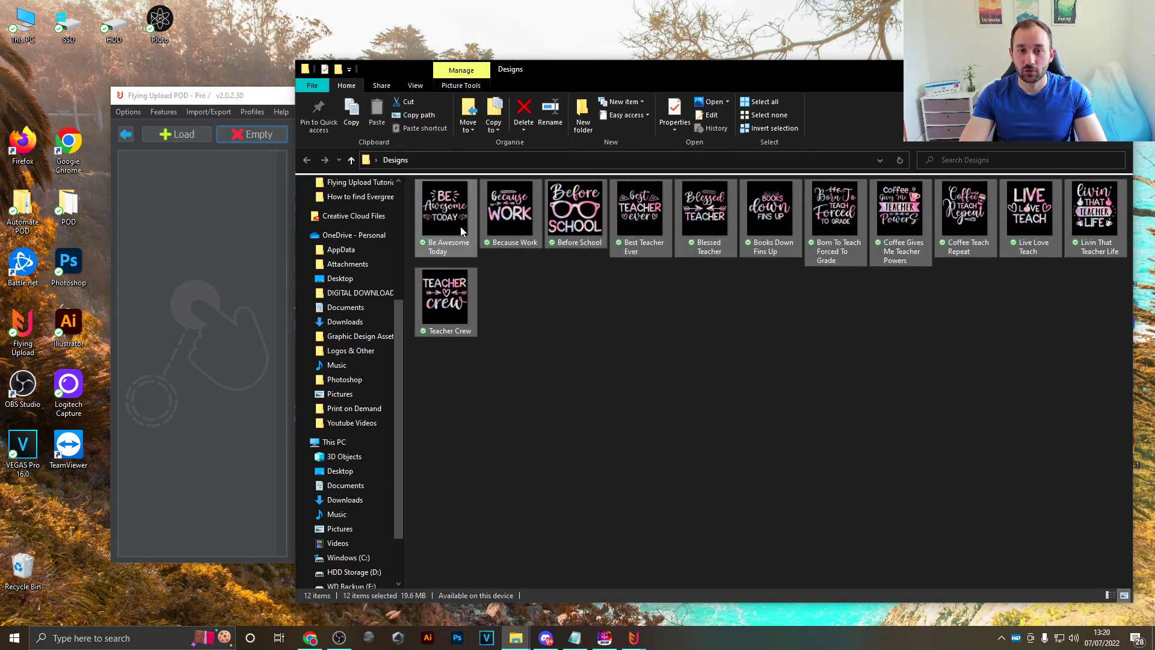
drag(466, 219, 176, 177)
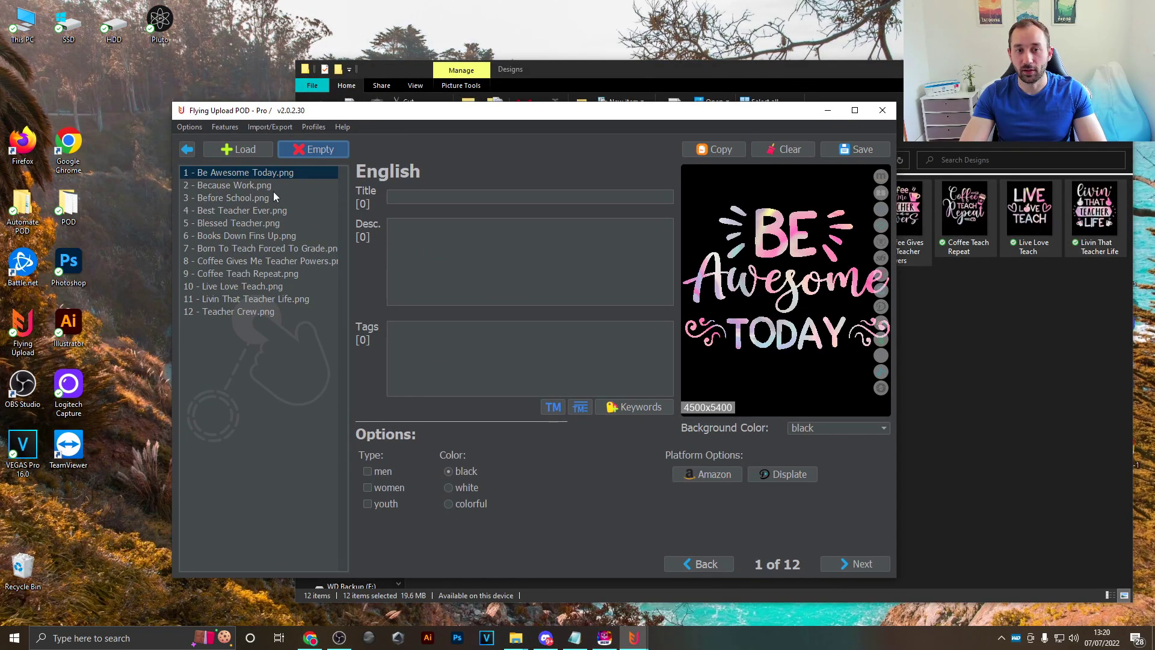
click(286, 172)
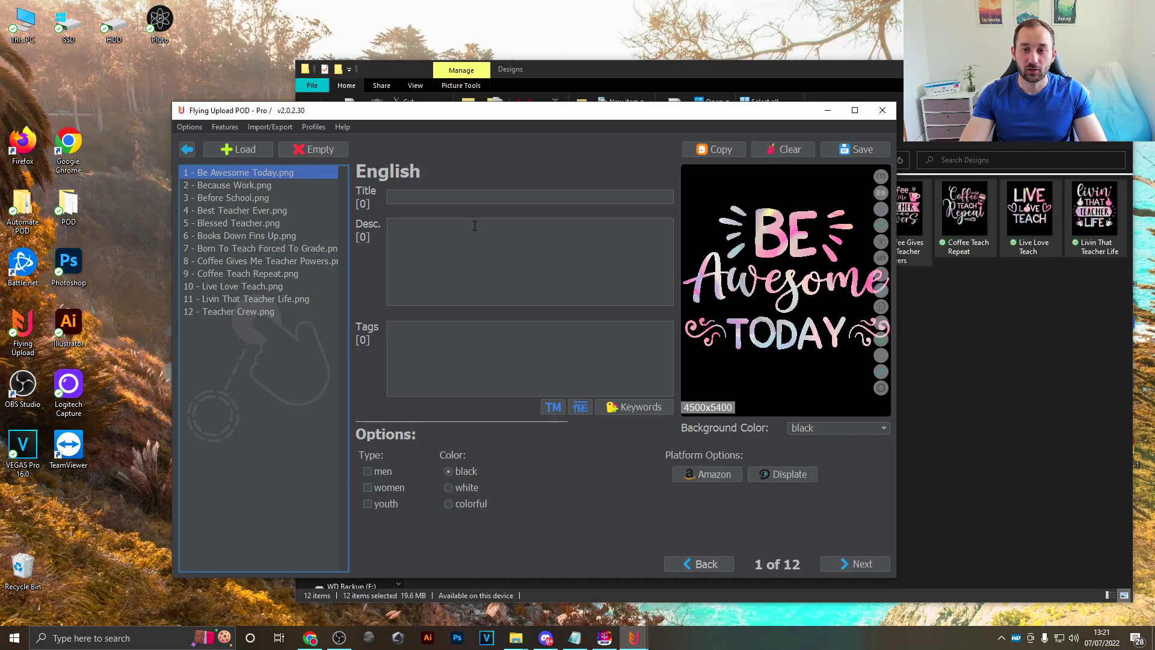
drag(514, 111, 488, 108)
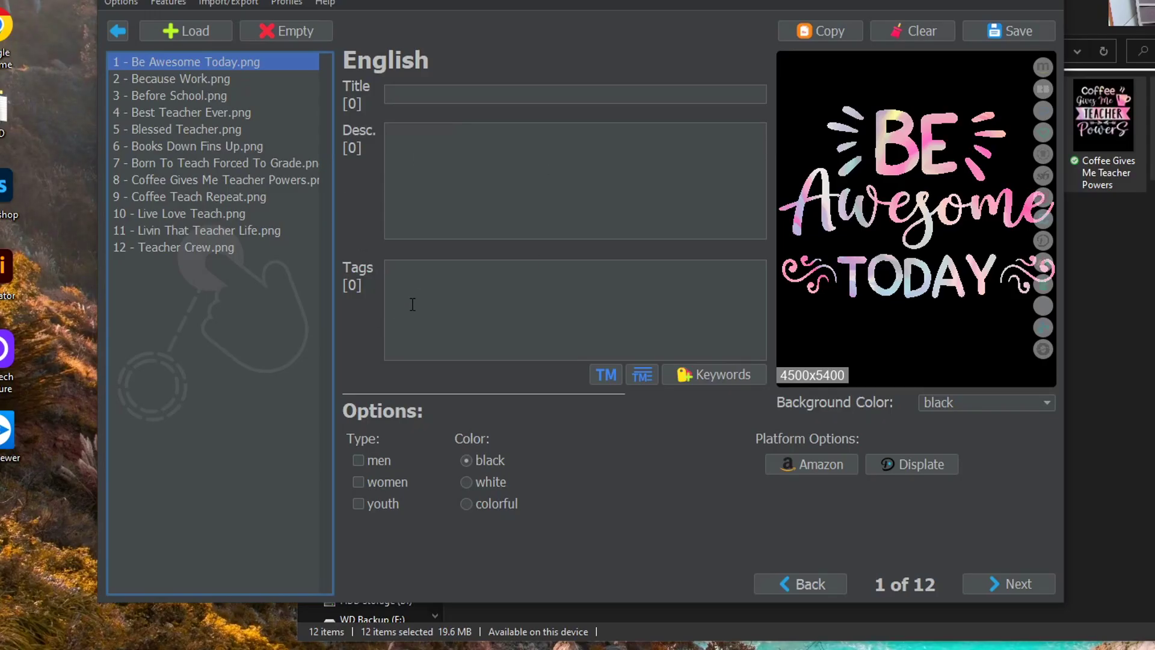
- Tag Be Awesome Today with Teacher, Teaching, teach, school, education and find keywords for Teacher
click(430, 296)
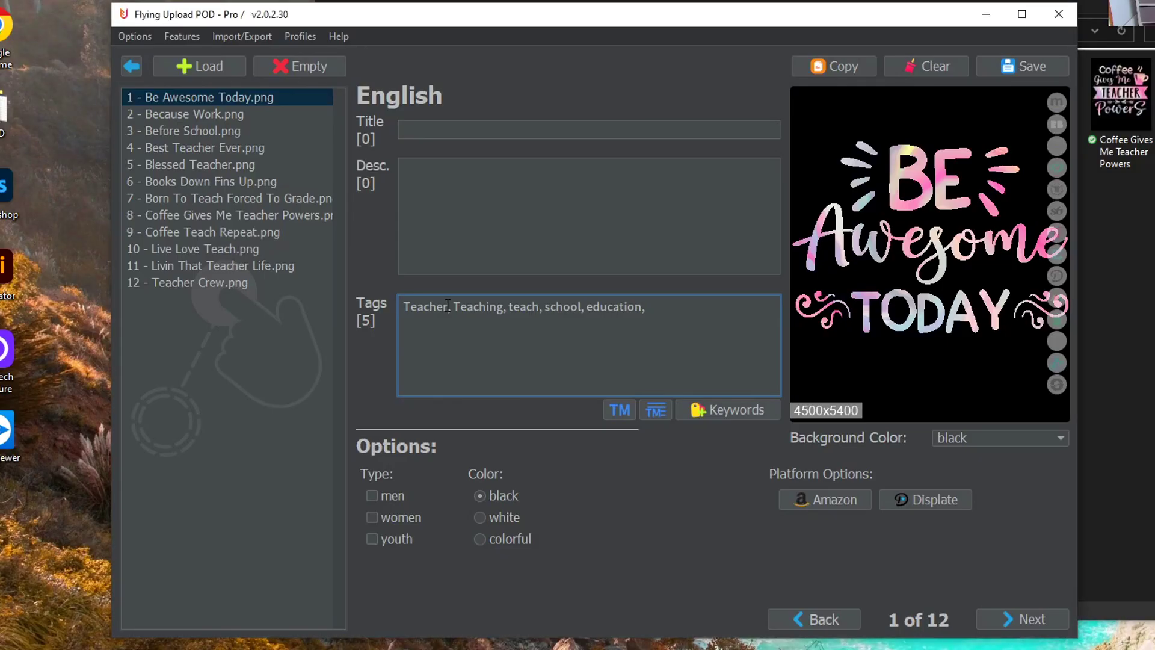
drag(447, 306, 380, 293)
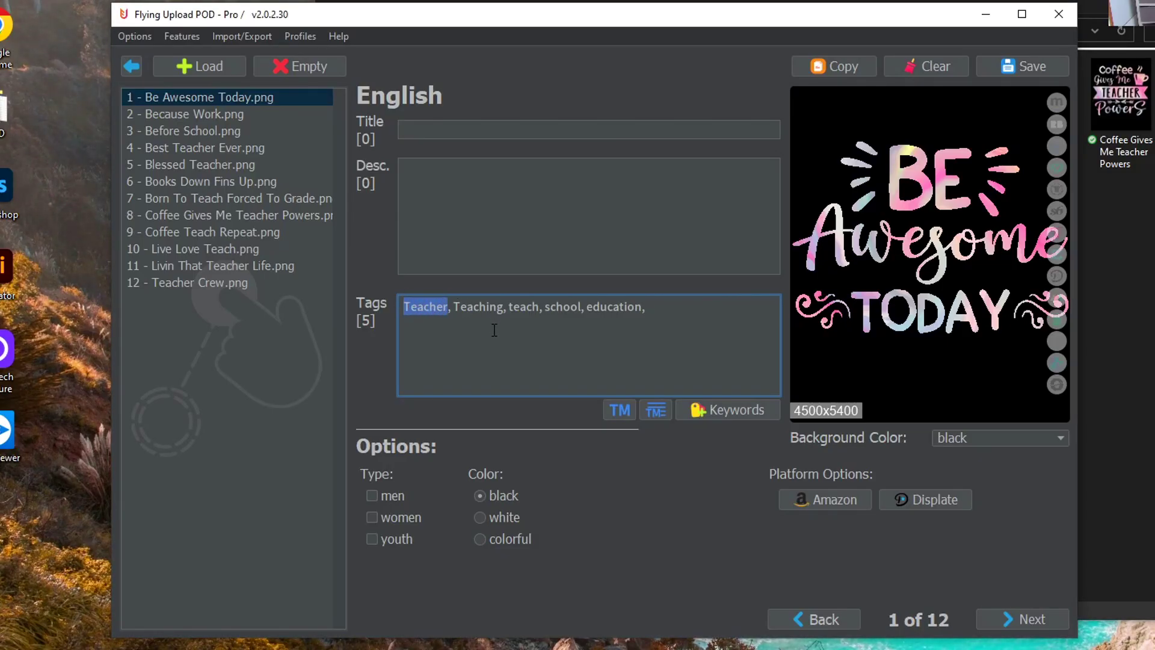
click(737, 409)
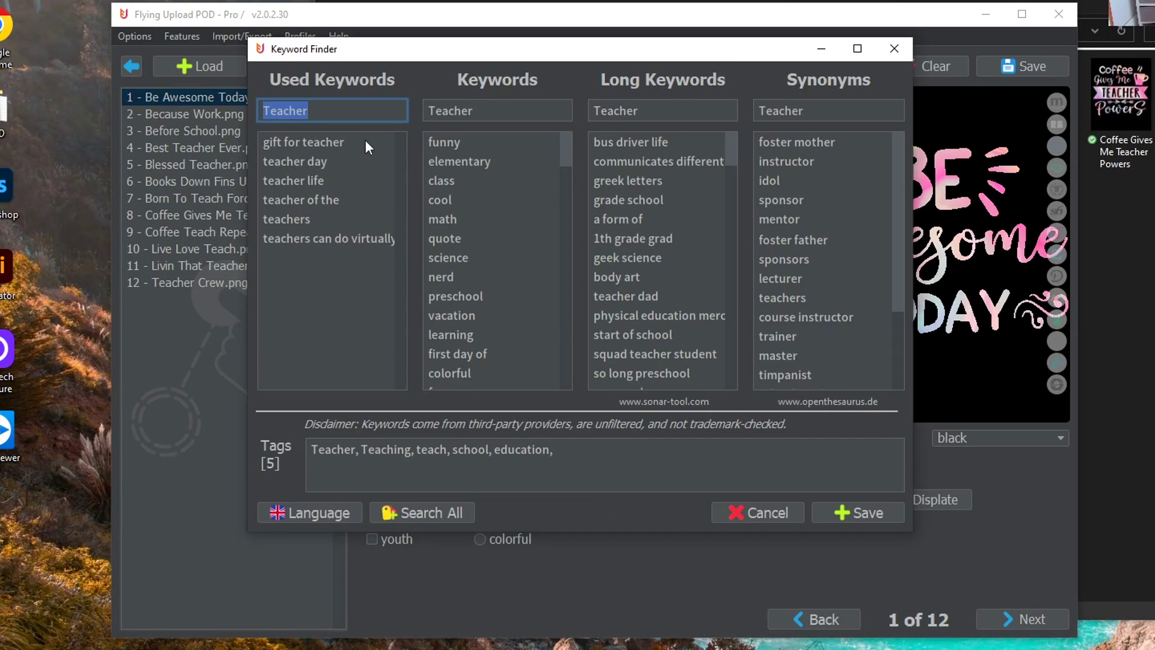
- Add gift for teacher, elementary, preschool, first day of, funny teacher quote and lecturer, then save
double_click(324, 142)
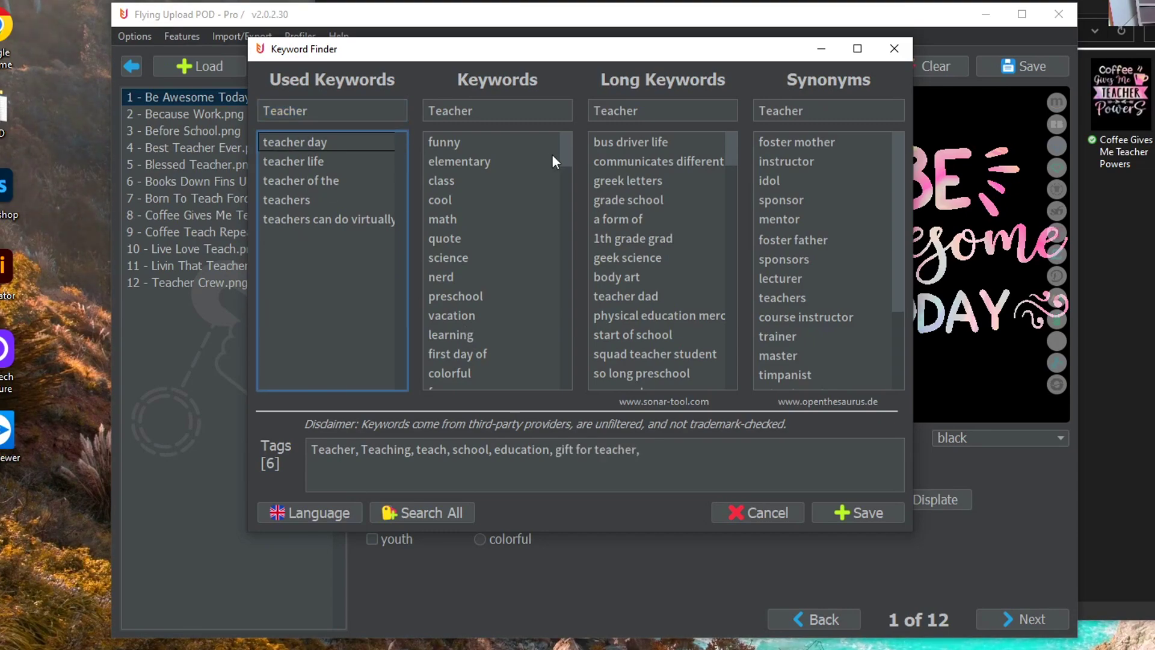
scroll(562, 152, down, 1)
scroll(566, 157, up, 1)
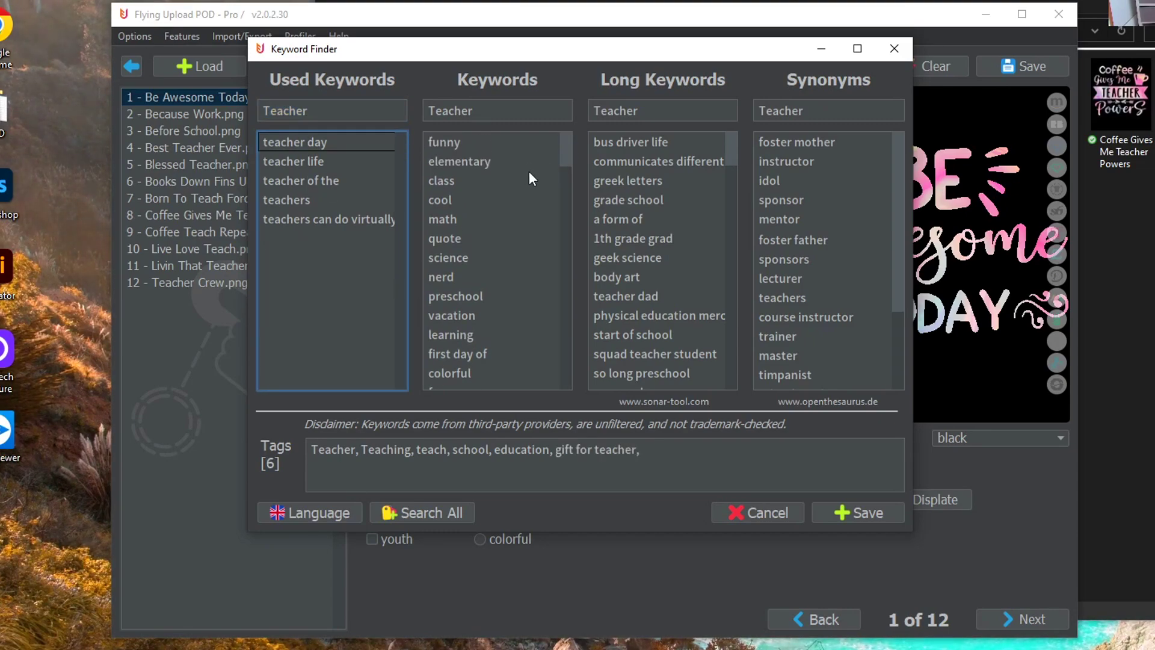
double_click(489, 162)
scroll(482, 193, down, 1)
double_click(479, 219)
double_click(487, 264)
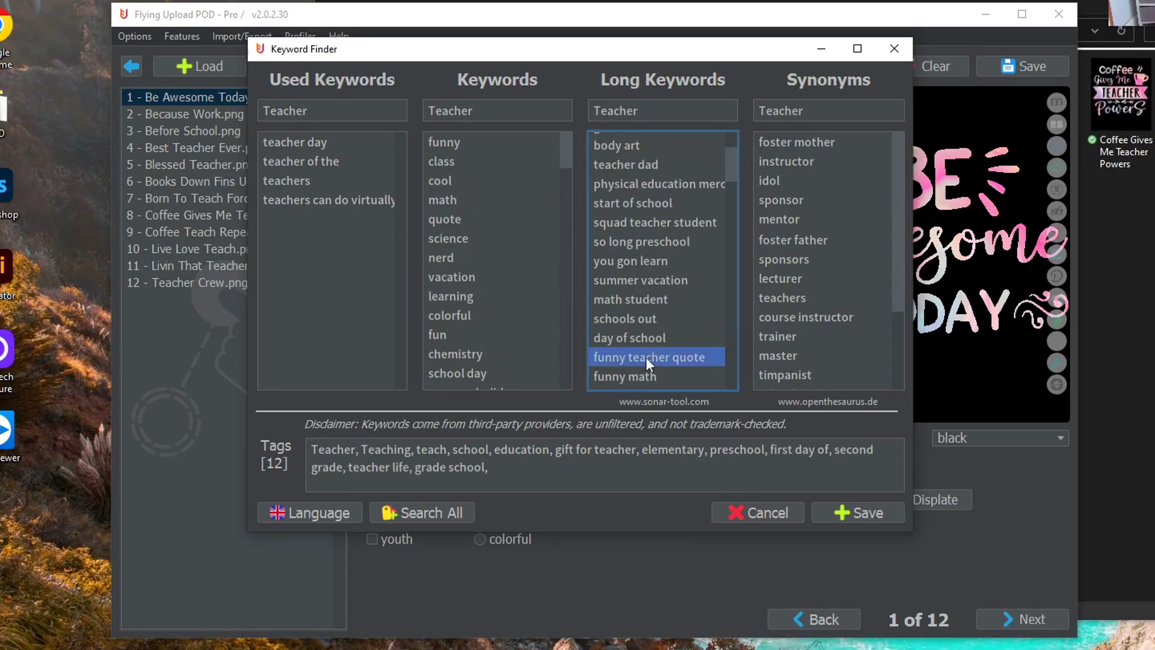
double_click(641, 355)
scroll(638, 337, down, 1)
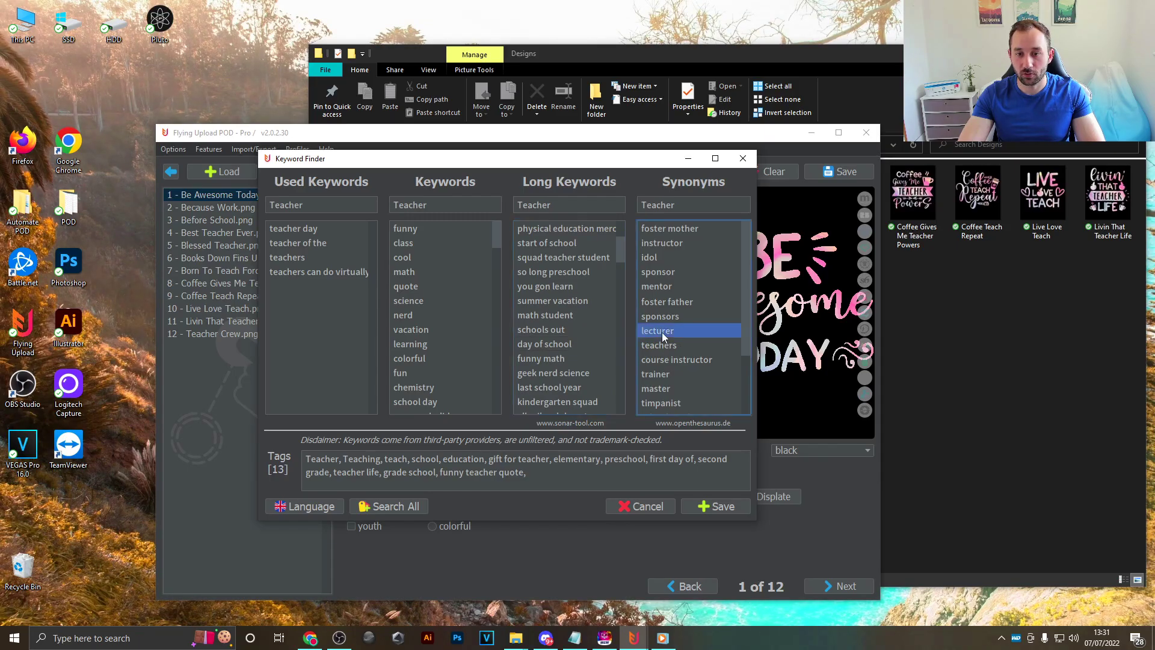
double_click(662, 332)
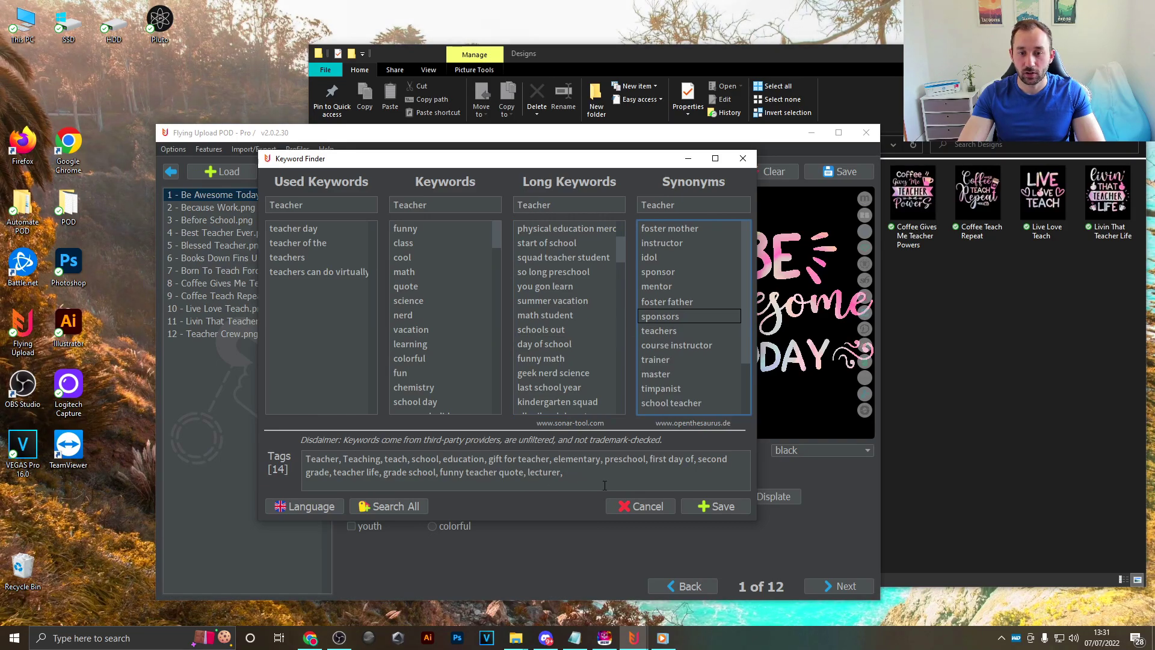
click(725, 506)
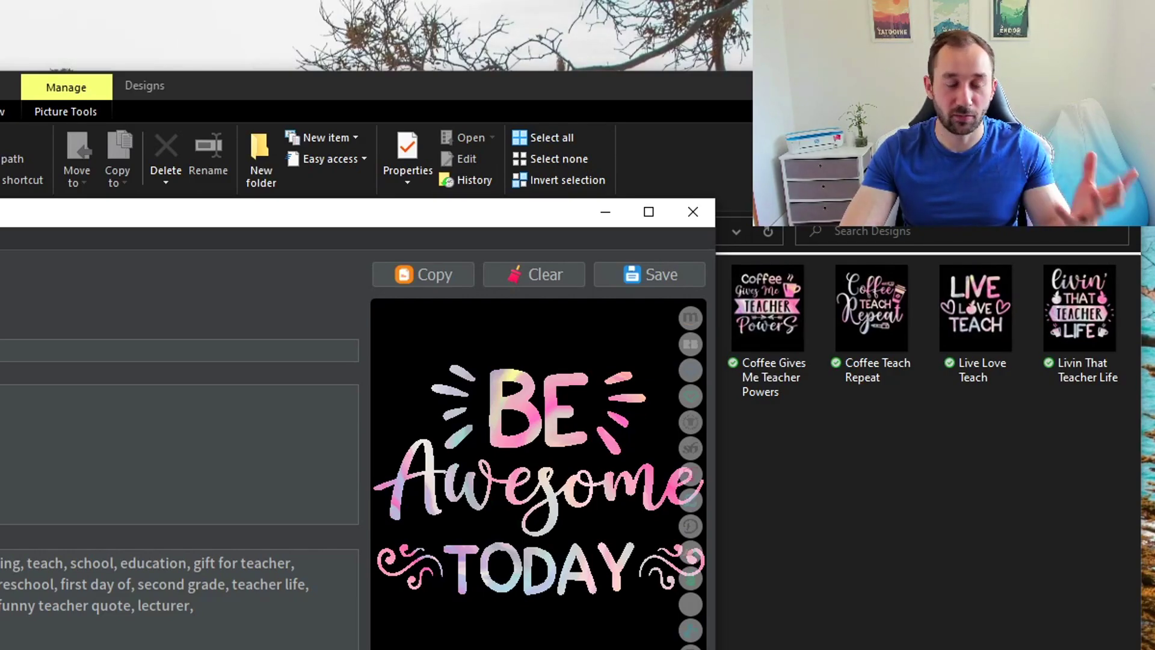
- Title the design 'Cute Teacher Gift for Teaching Enthusiast', add a matching description, and tick men
click(181, 350)
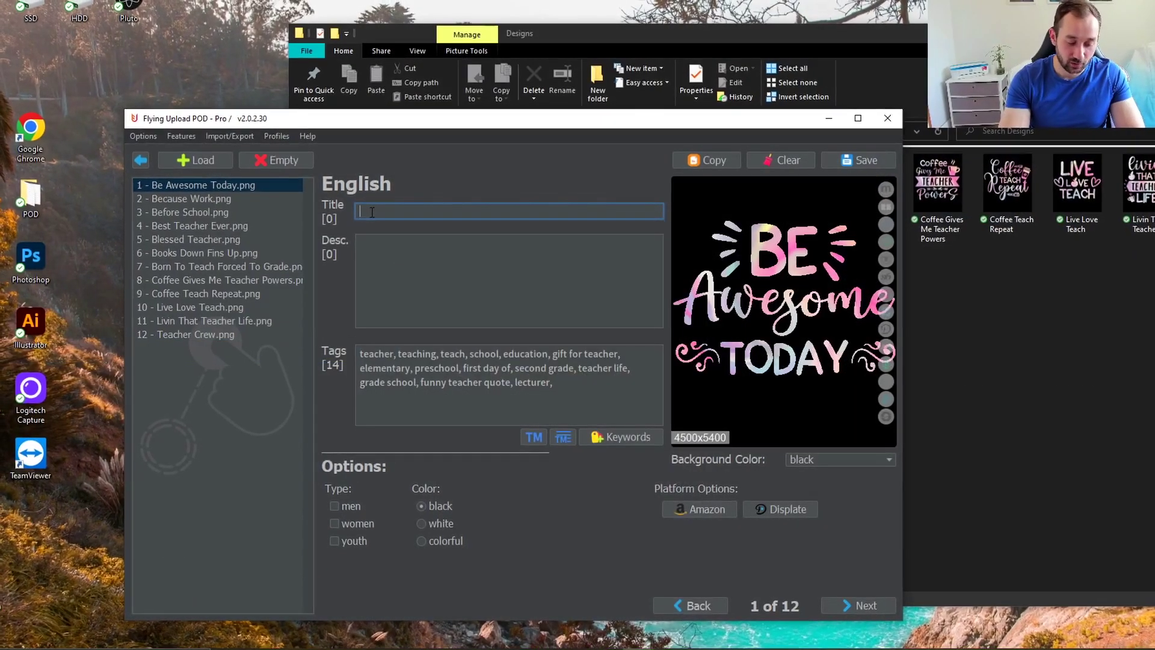
text(Cute Teacher Gift for Teaching Enthusiast)
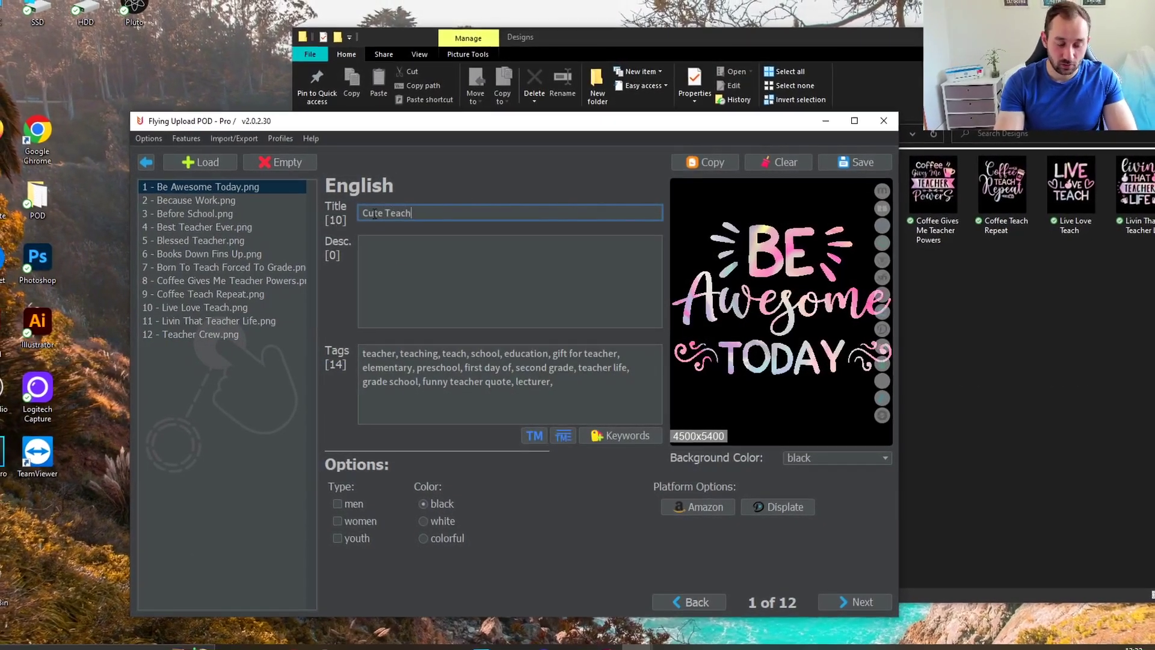
click(420, 276)
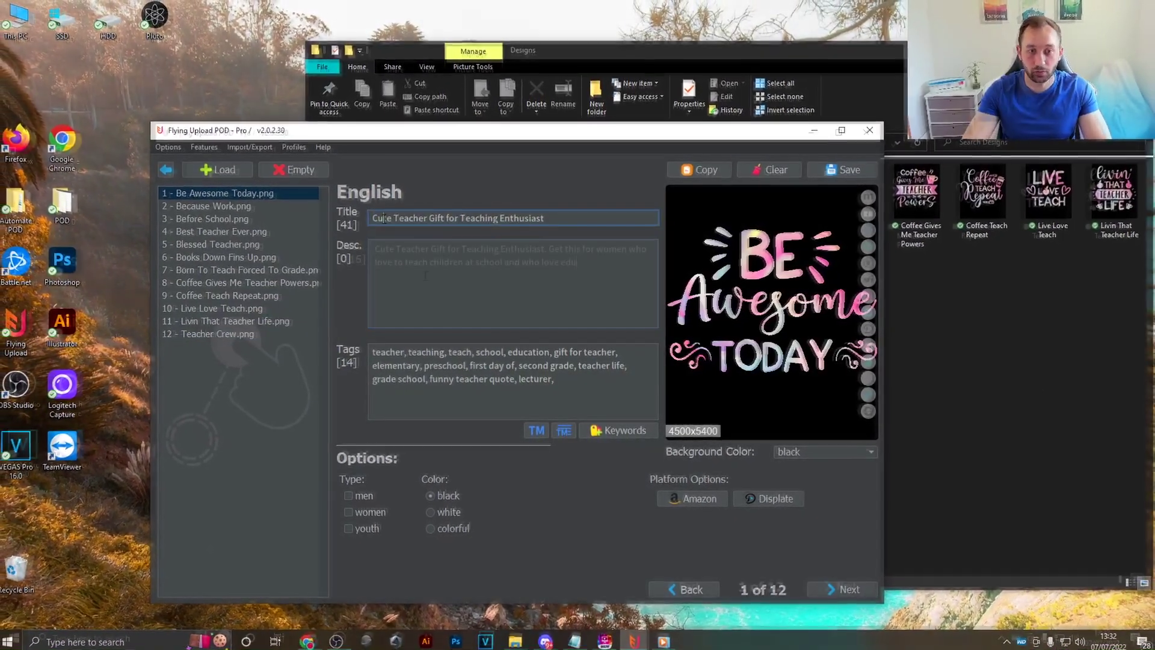
text(Cute Teacher Gift for Teaching Enthusiast. Get this for women who love to teach children at school and who love educatio)
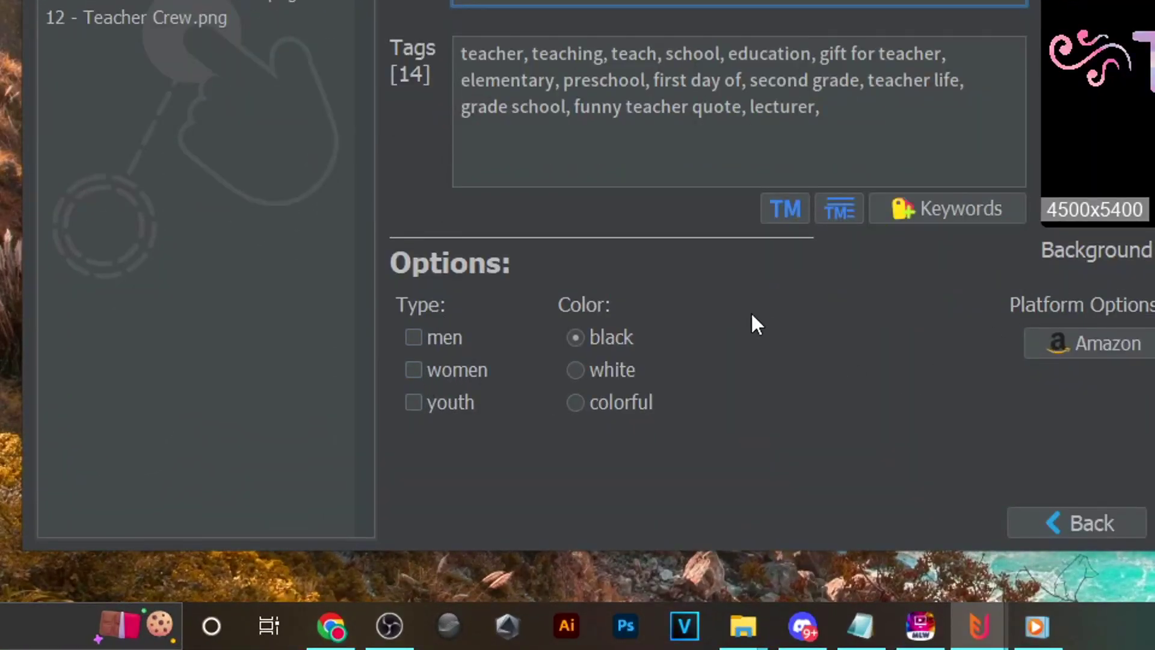
click(447, 343)
- Tick women and youth as product types and keep the shirt colour black after trying white
click(454, 372)
click(453, 407)
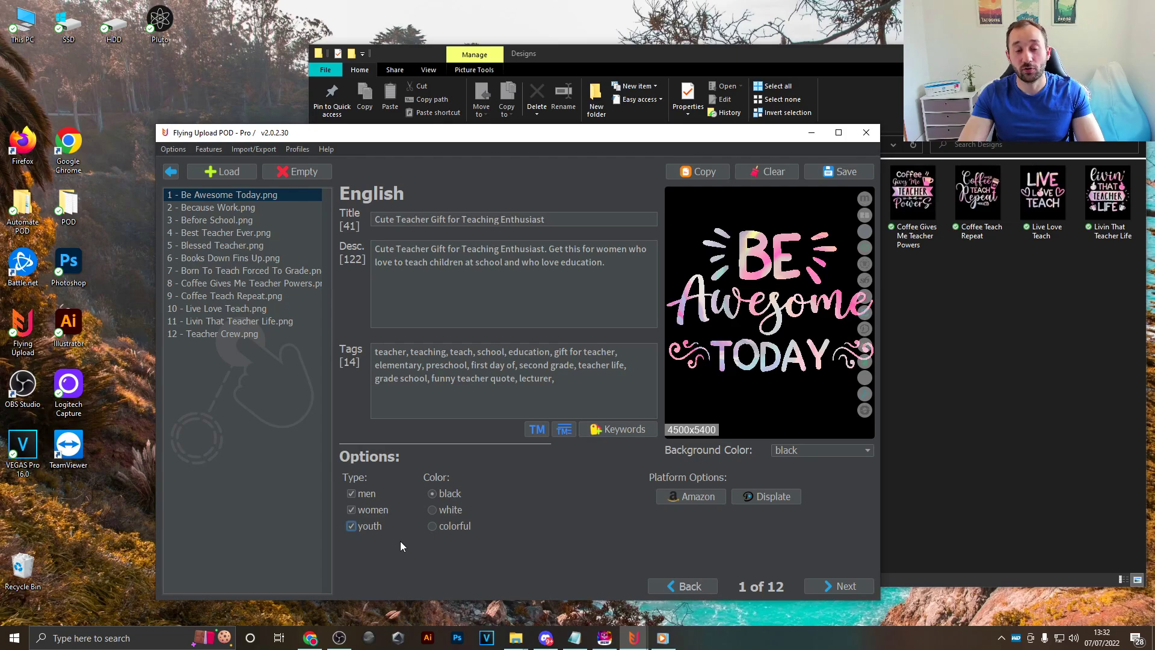
click(352, 526)
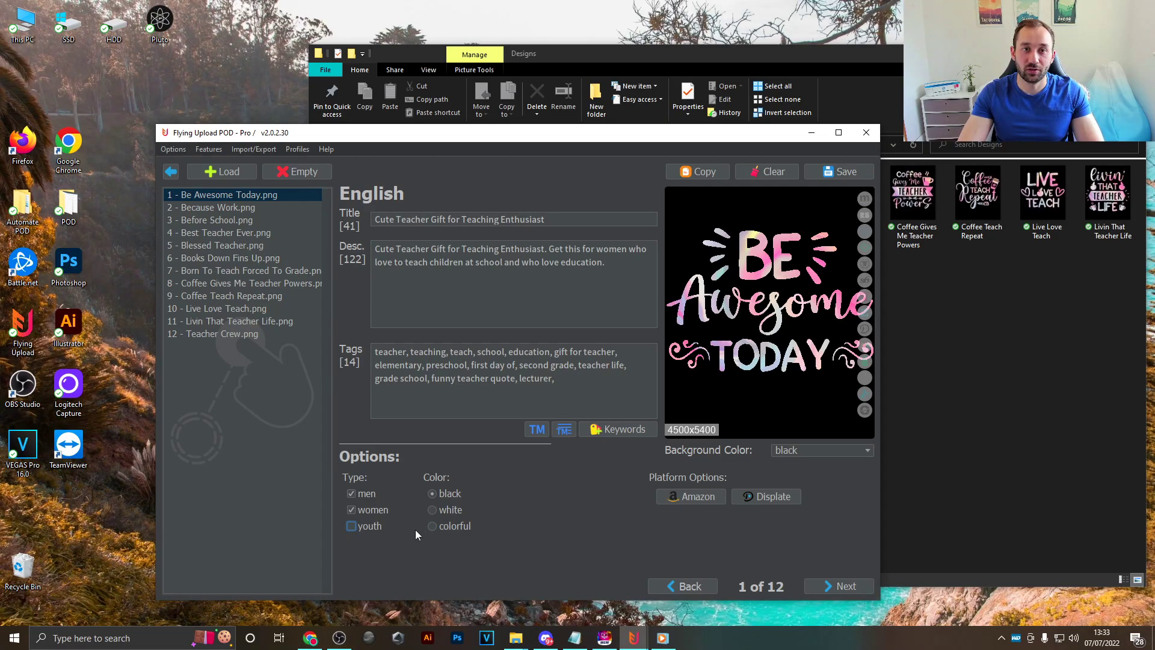
key(space)
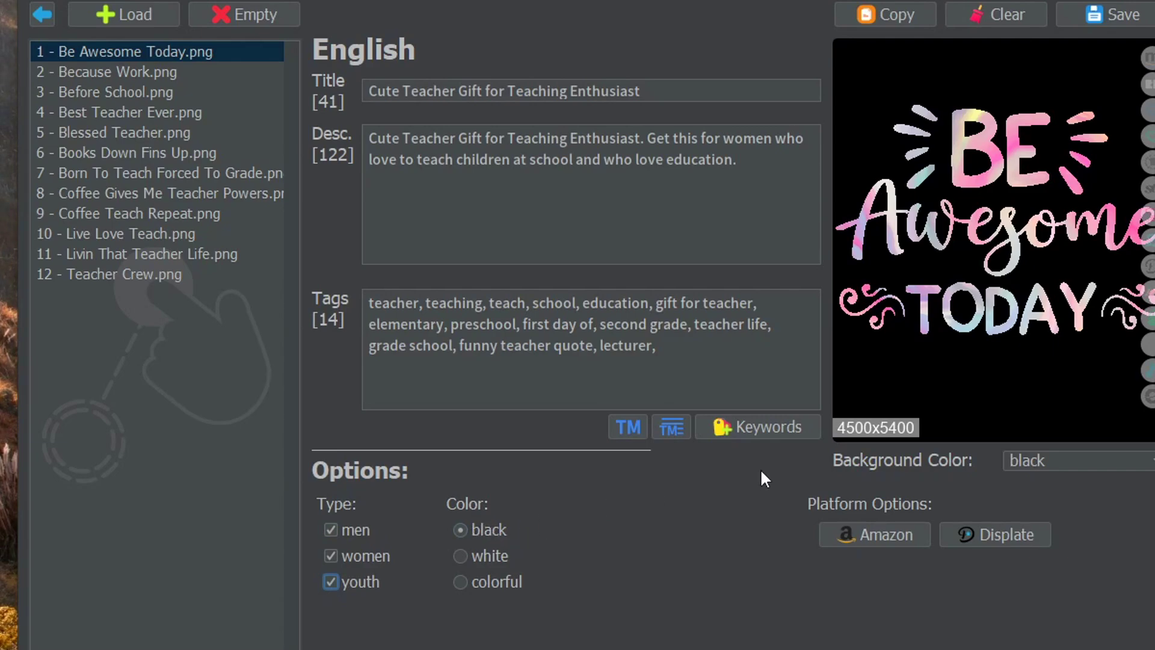
click(493, 551)
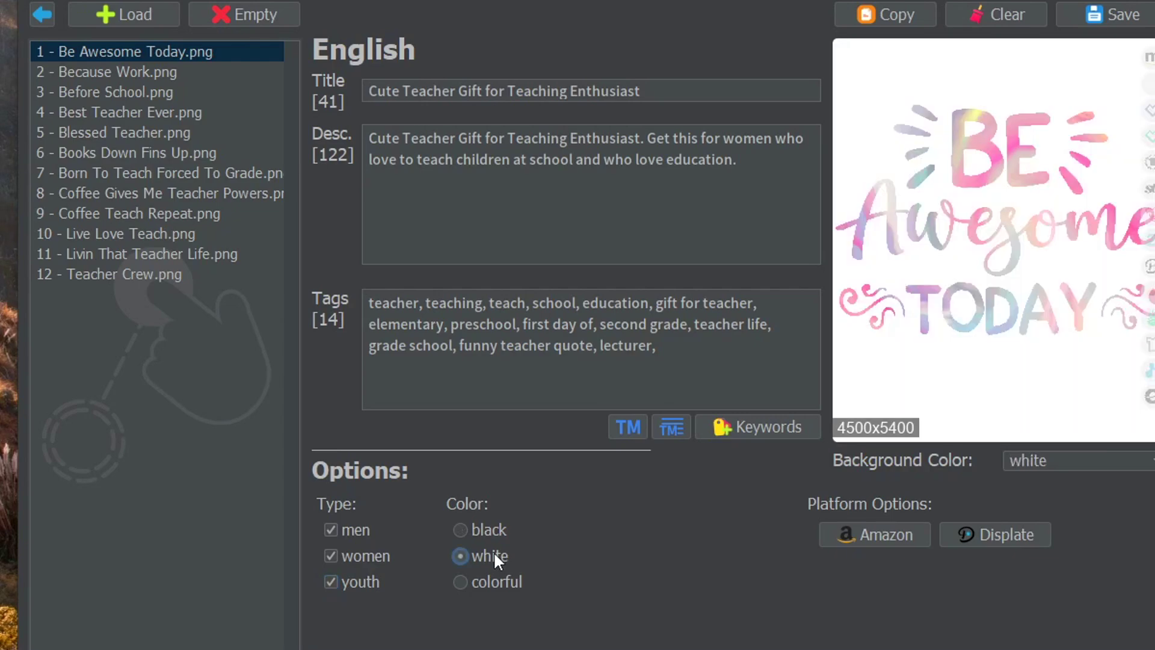
click(707, 373)
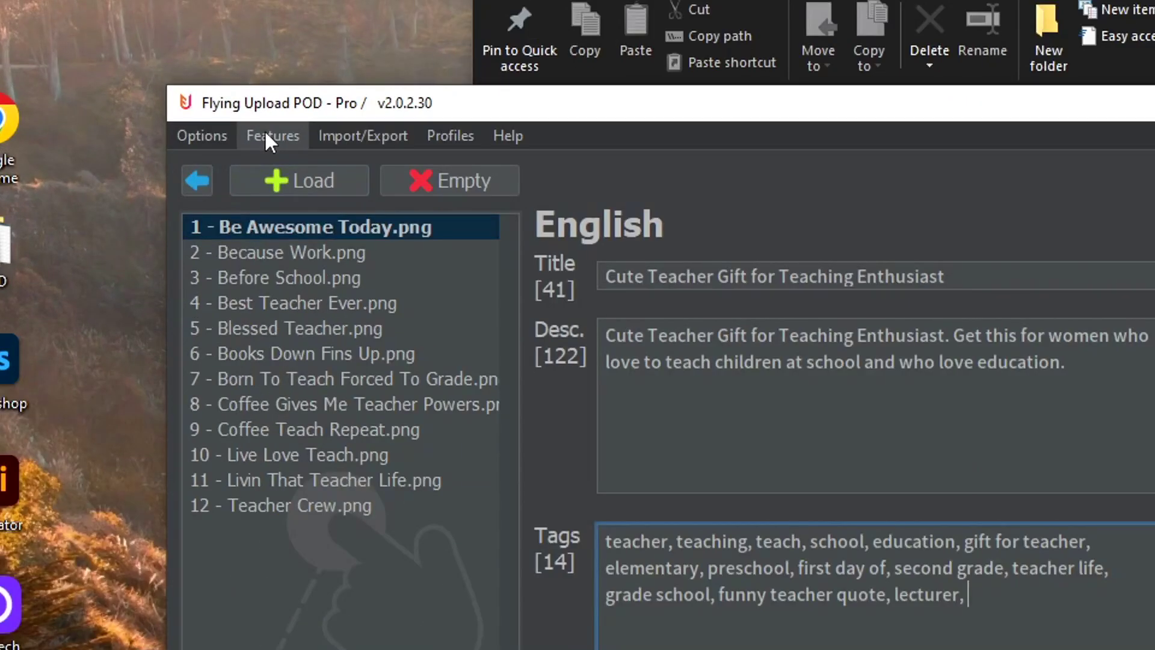
- Bulk Copy design 1's title, description, tags and options onto all twelve designs
click(265, 129)
click(339, 245)
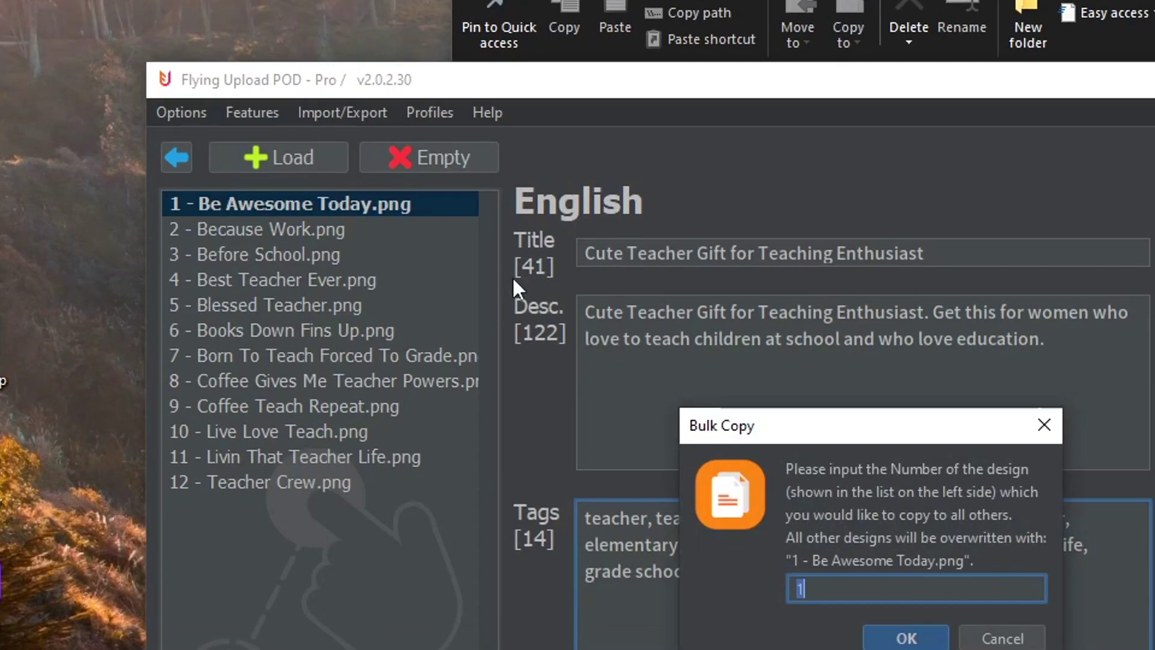
click(783, 497)
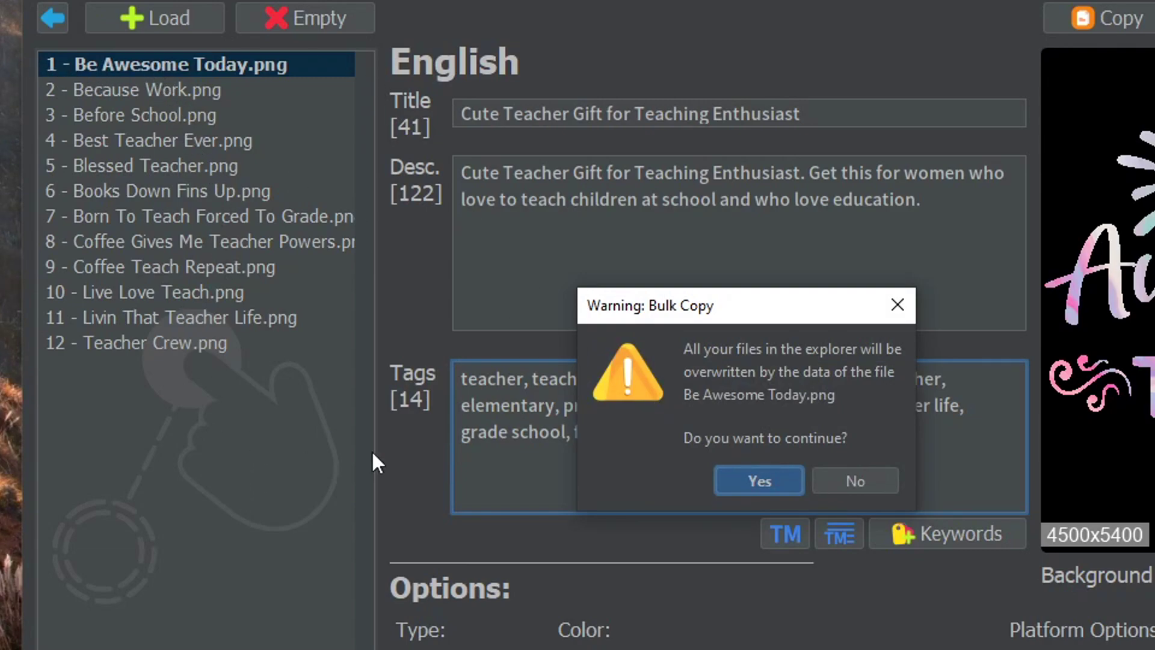
click(784, 477)
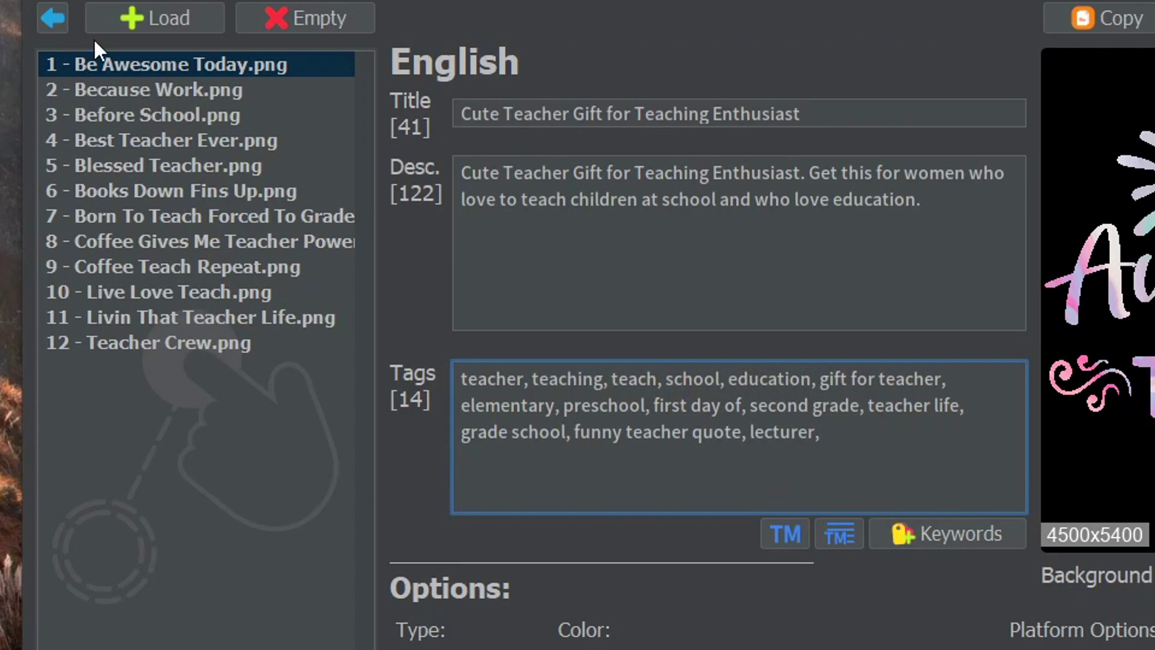
- Step through the designs down to Teacher Crew to verify the copy, then reselect Be Awesome Today
click(141, 87)
key(Down)
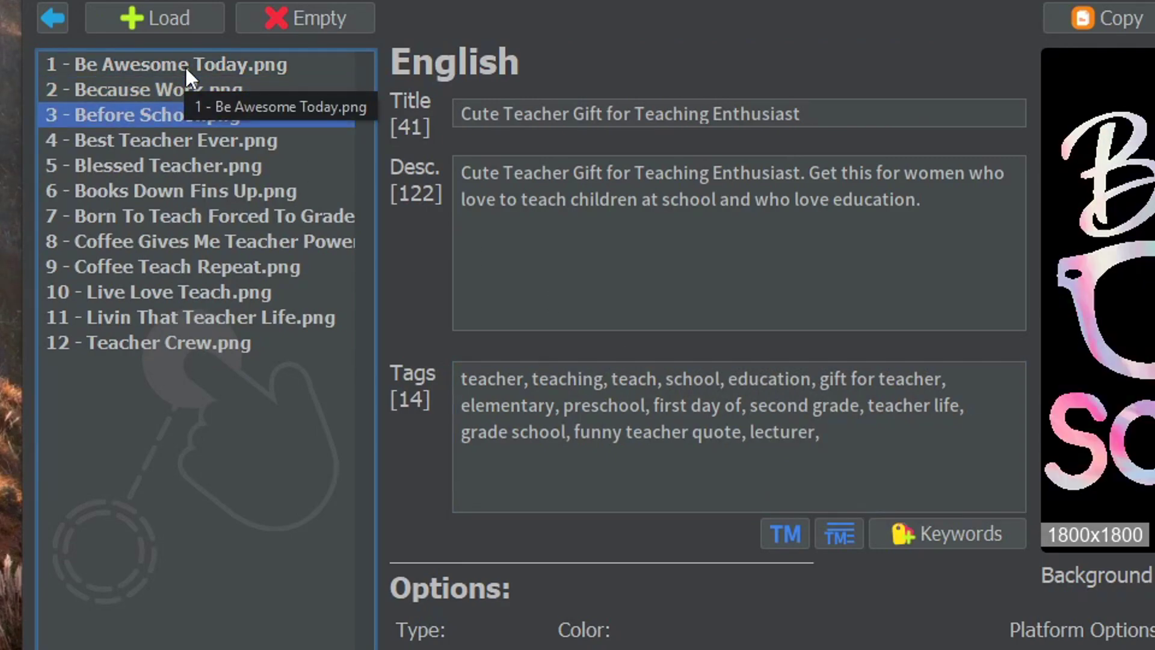
key(Down)
key(Down)
key(Down)
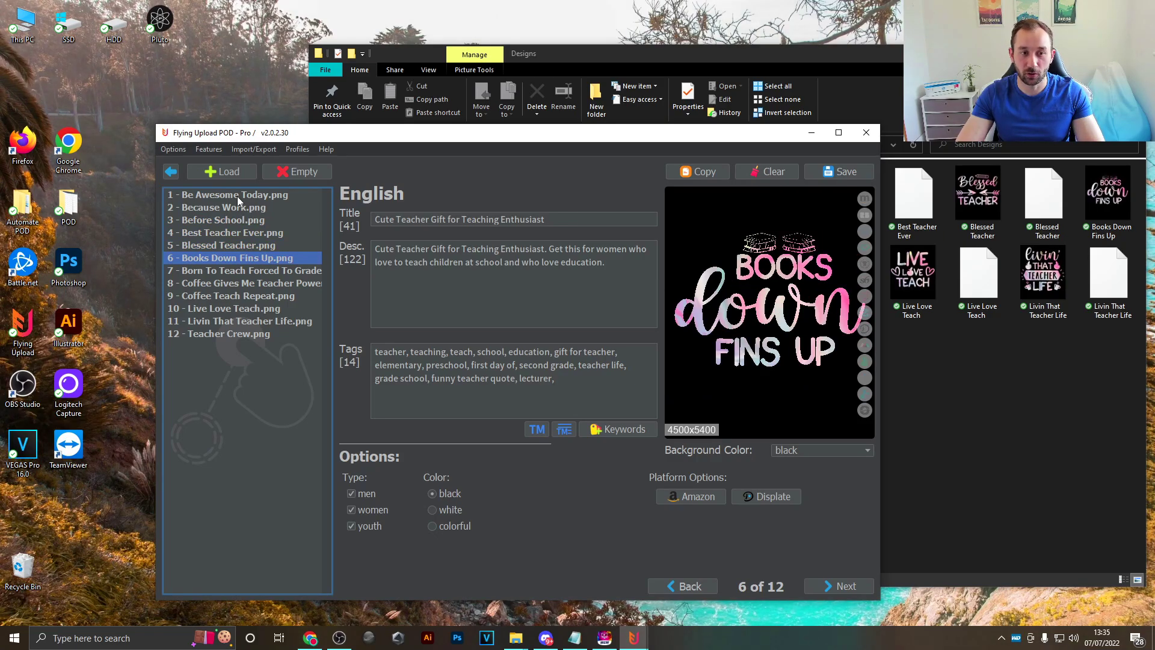
key(Down)
key(Down)
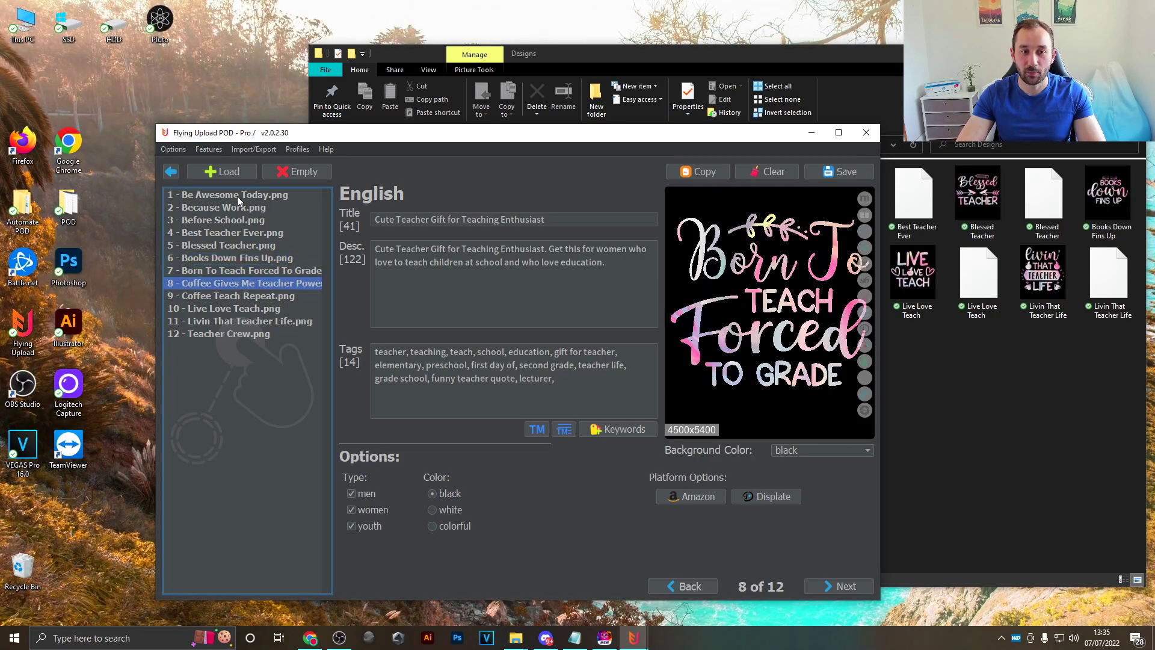
key(Down)
key(Down)
key(Down)
key(Down)
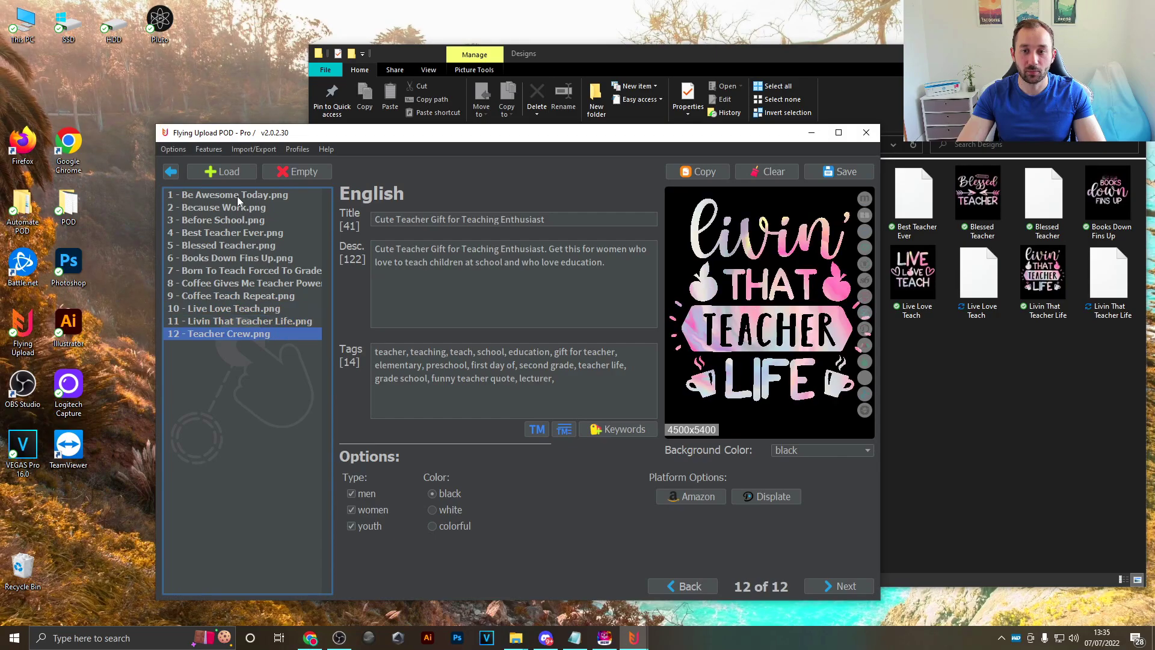
click(237, 196)
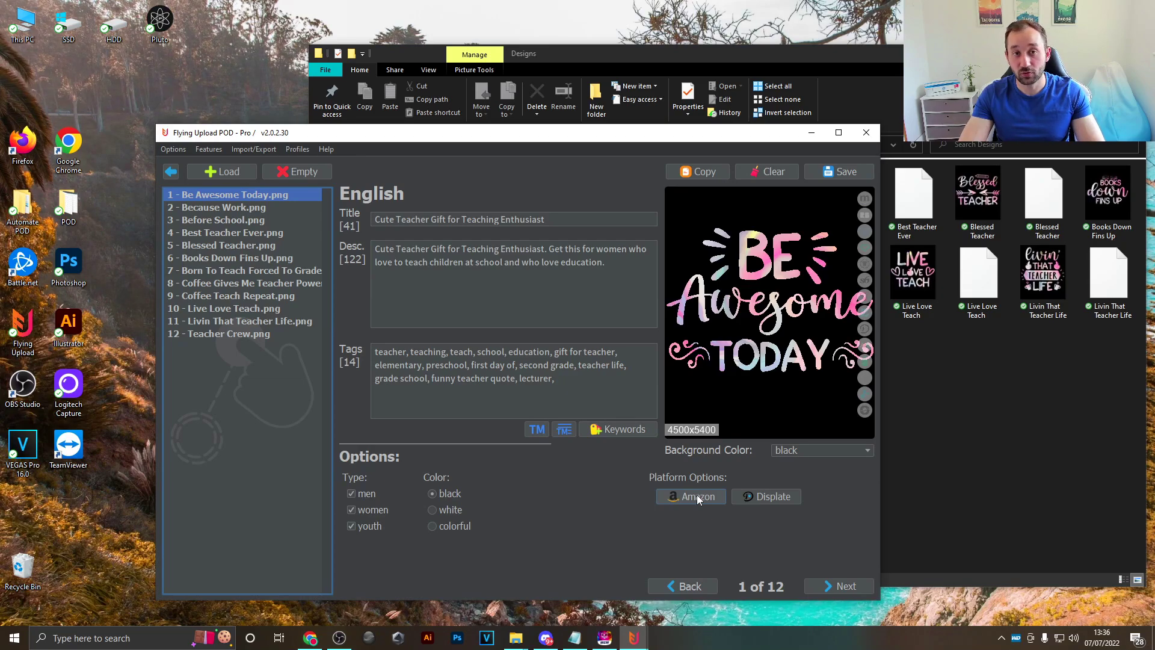
- Open the Amazon listing settings and choose Standard t-shirt as the product
click(696, 496)
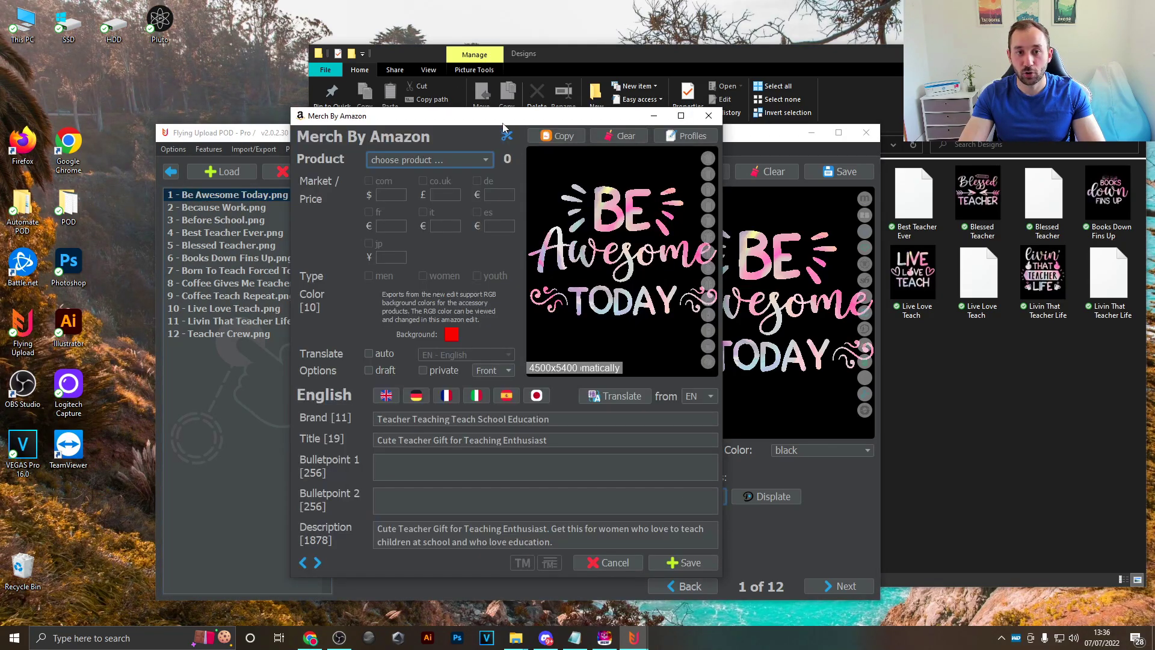
drag(498, 124, 546, 139)
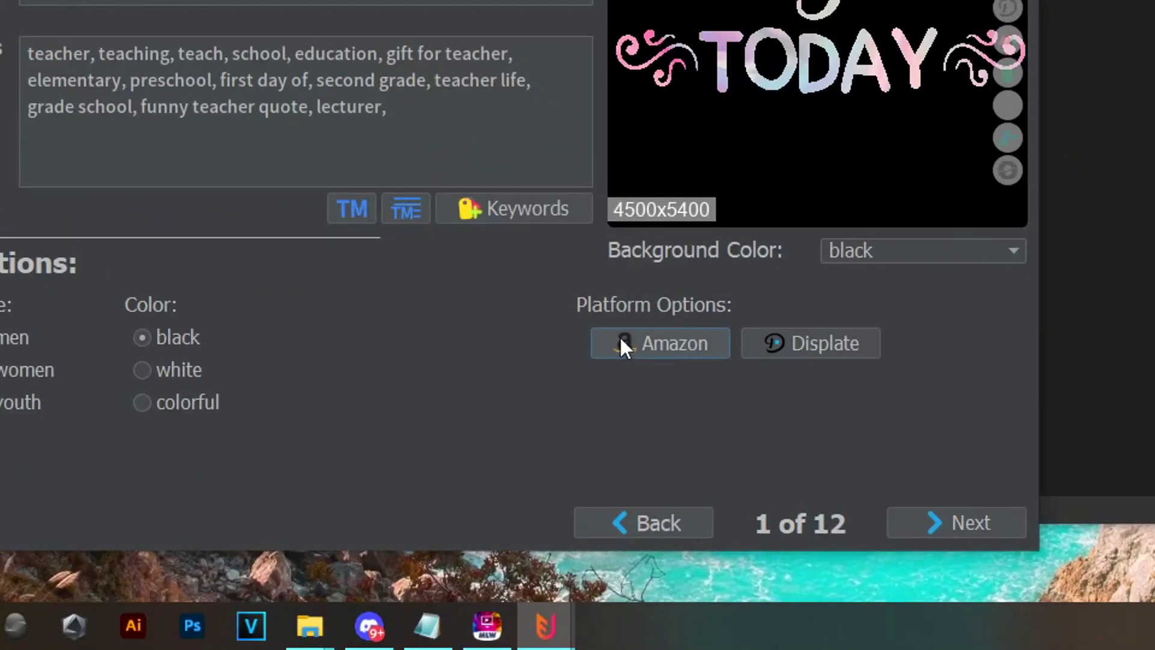
click(688, 477)
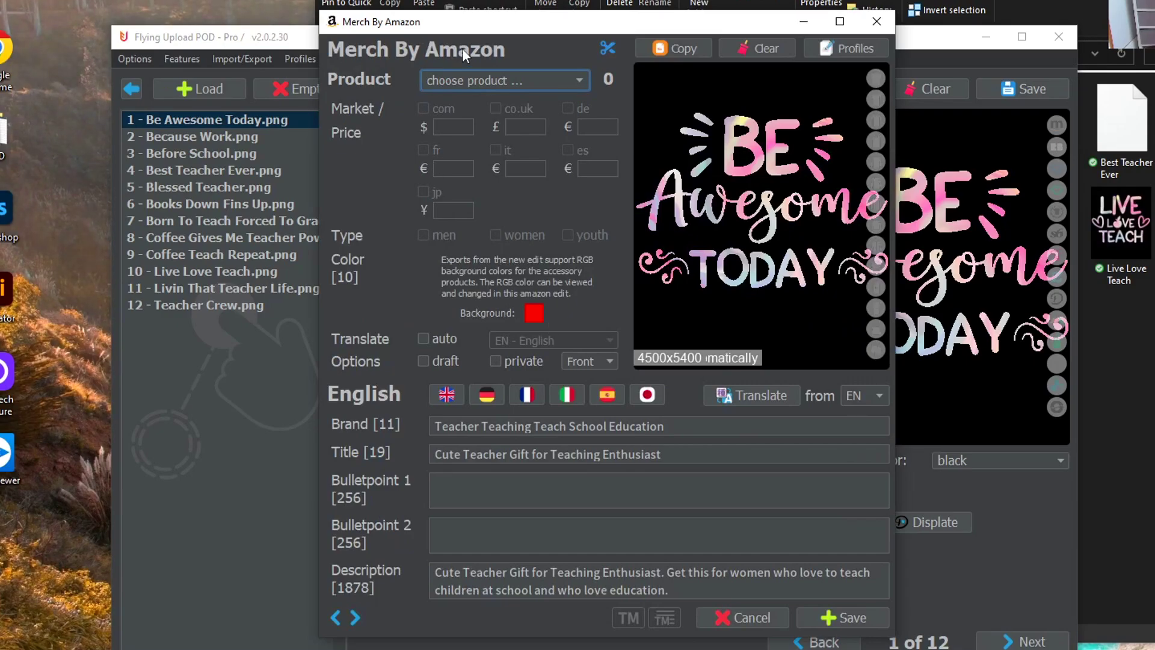
drag(485, 28, 493, 20)
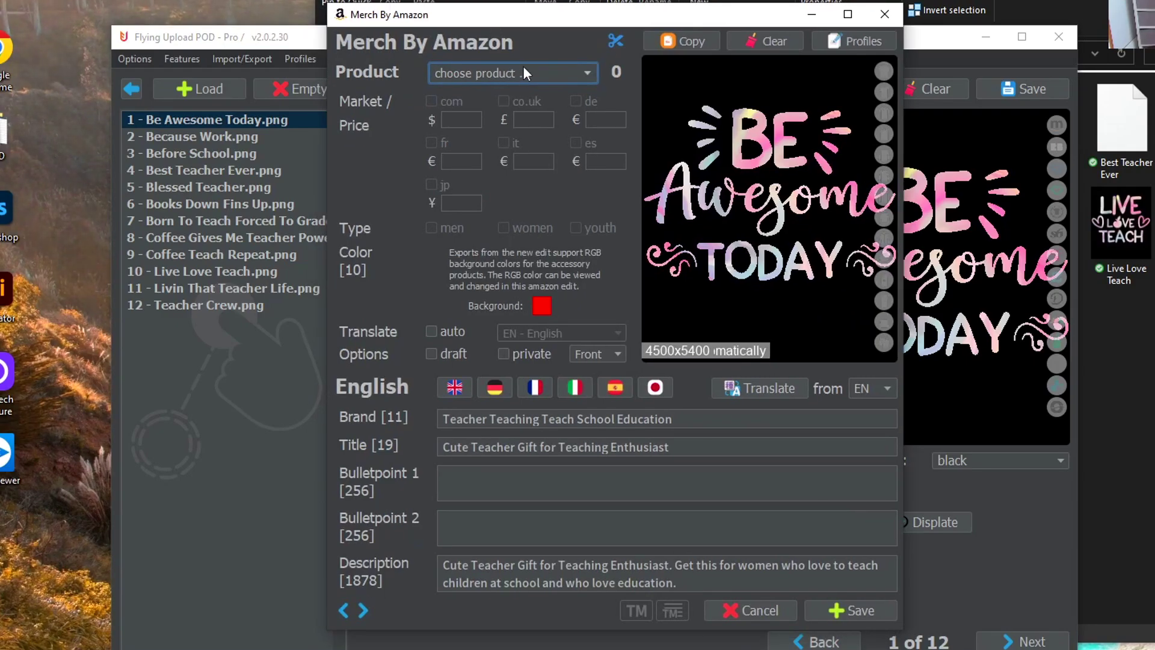
click(493, 72)
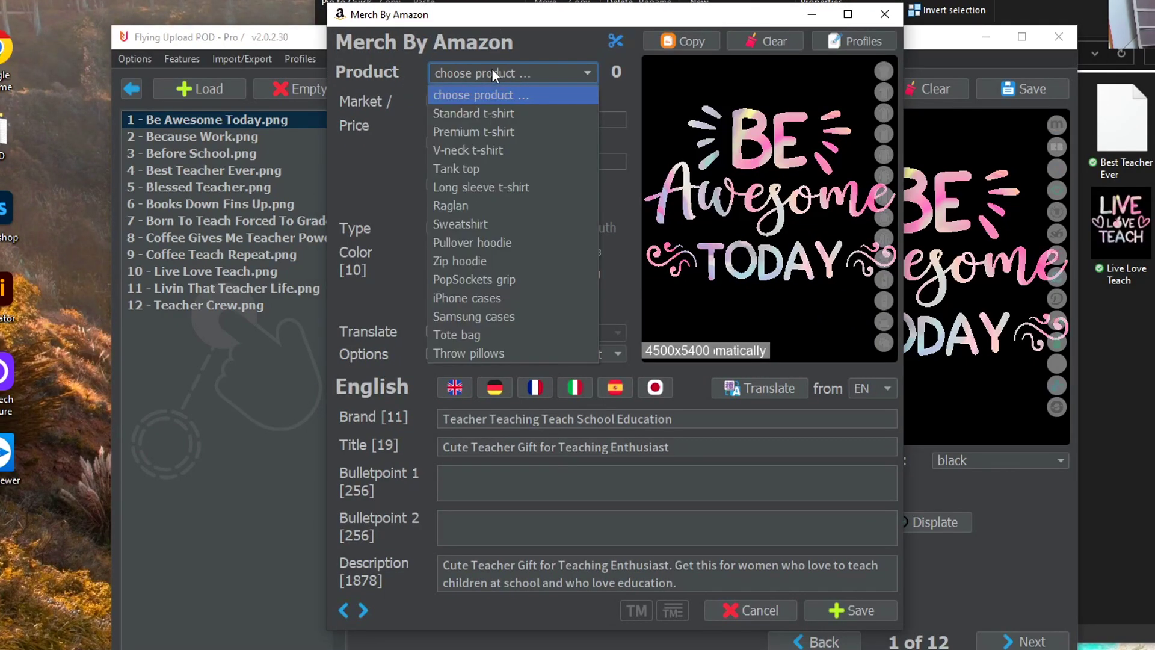
click(510, 115)
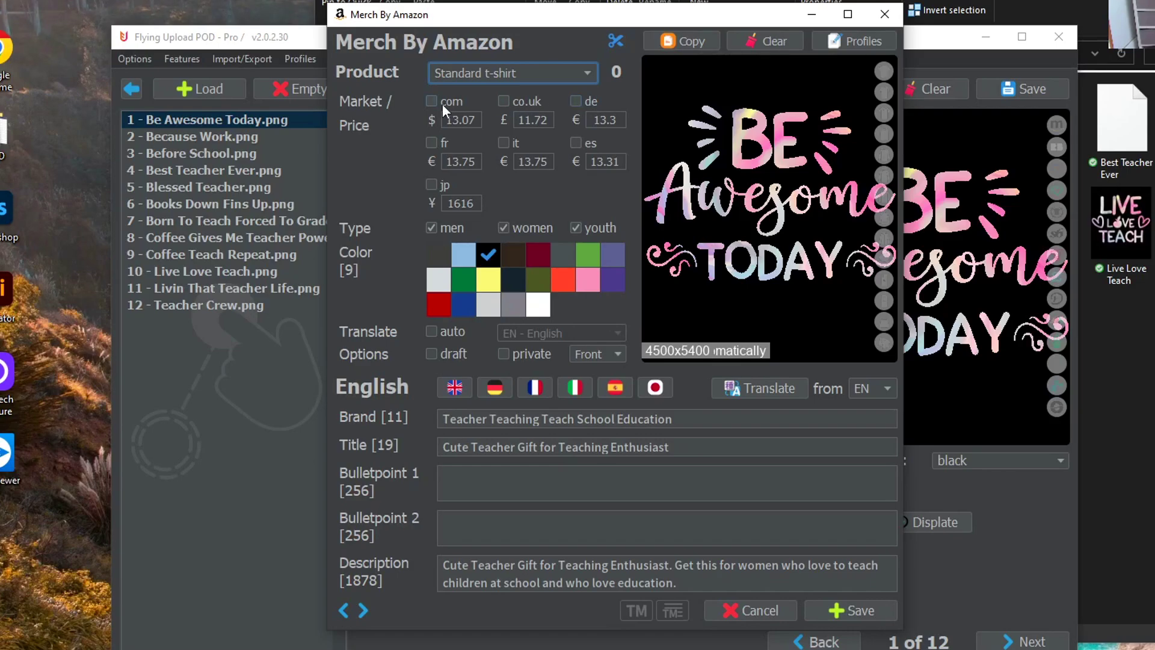
- Sell it on com and co.uk at 19.99 each, and adjust the shirt colours
click(443, 103)
click(513, 106)
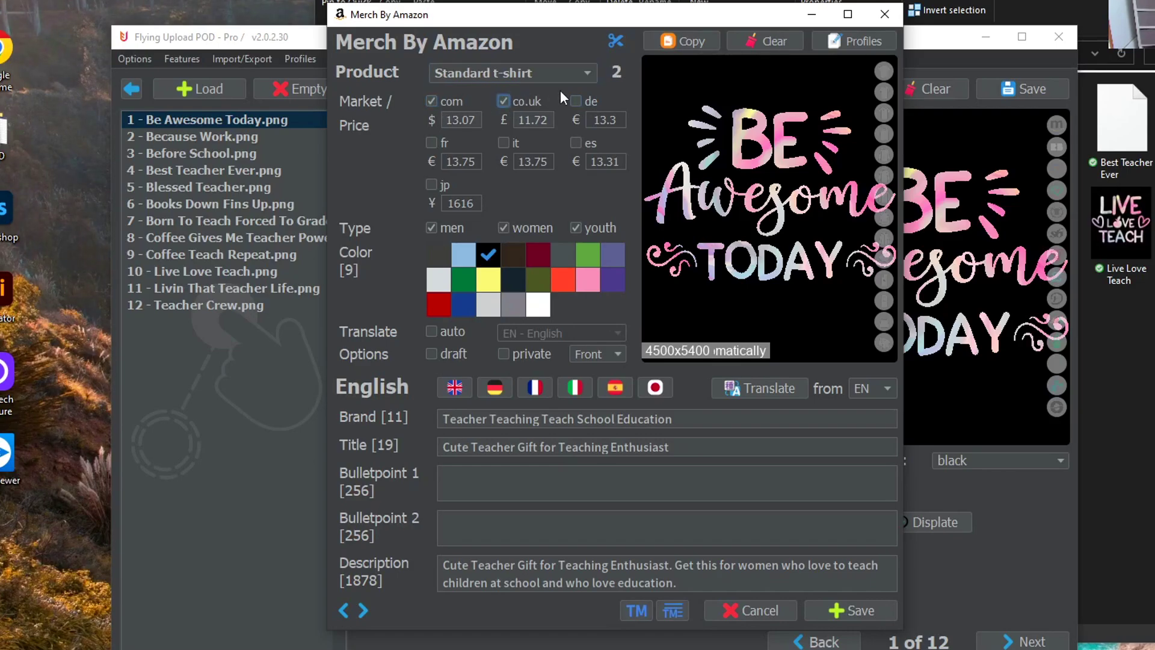
click(480, 118)
click(463, 118)
drag(463, 122, 477, 120)
text(99)
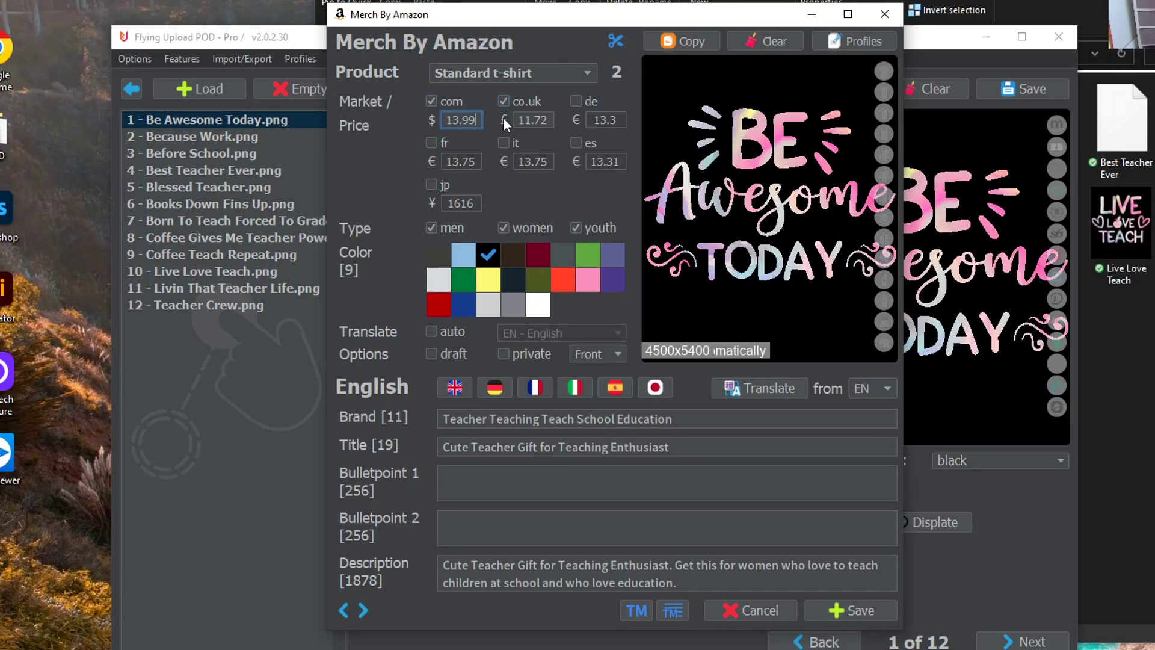
double_click(537, 119)
text(19.99)
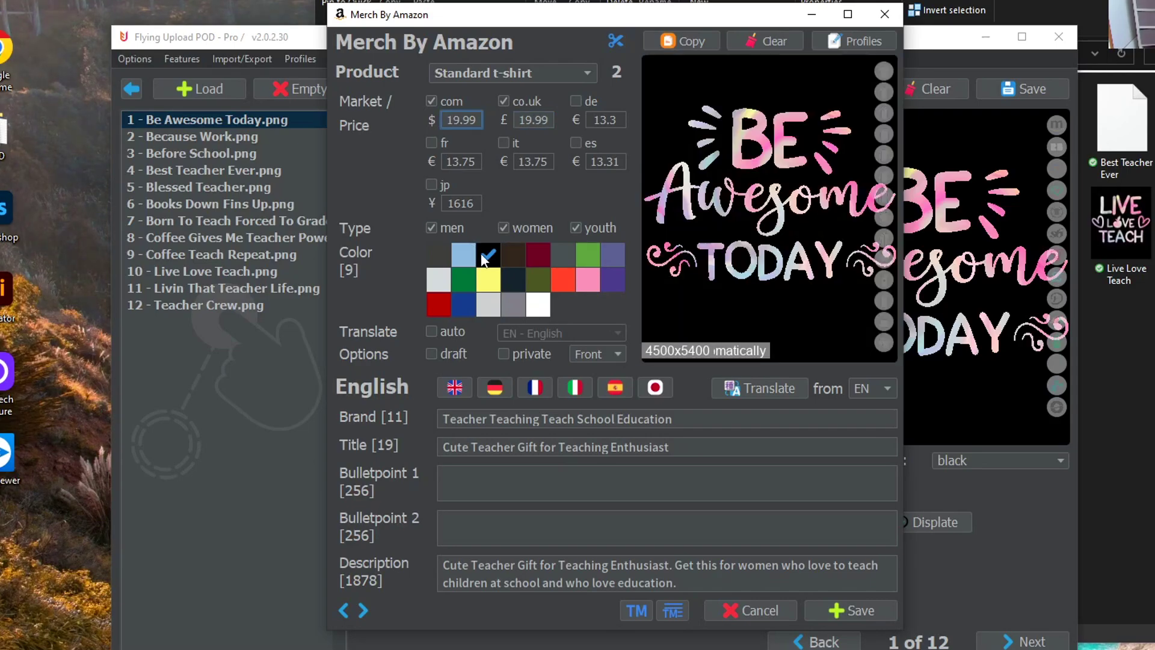
click(503, 272)
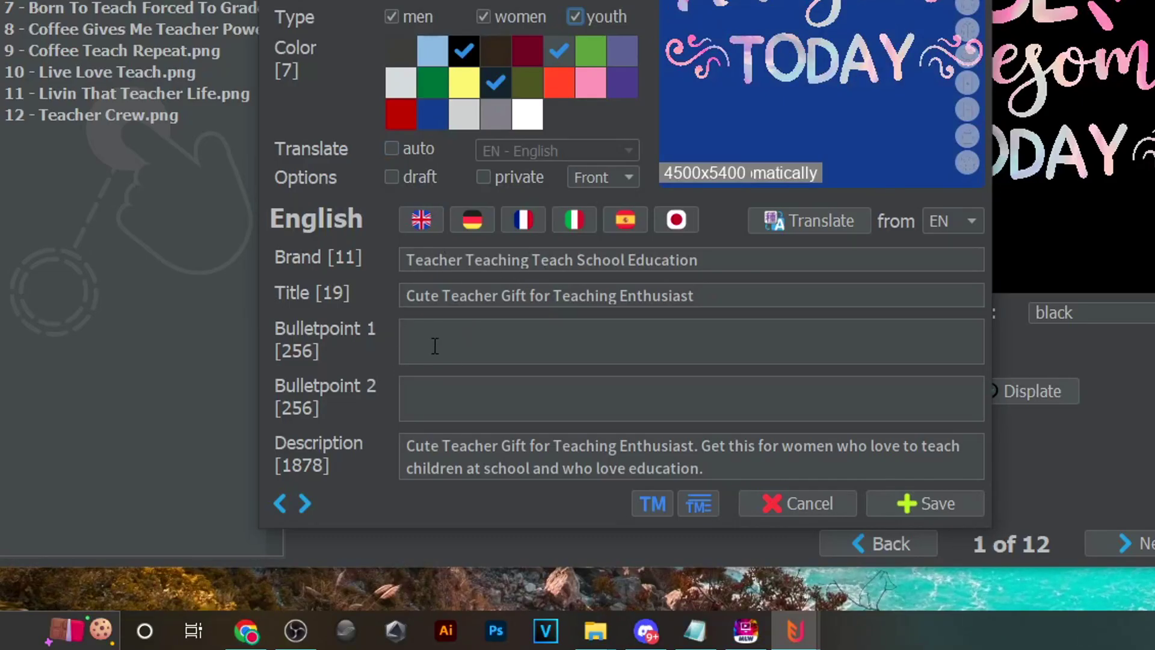
- Copy the description text into bullet point 1
click(509, 468)
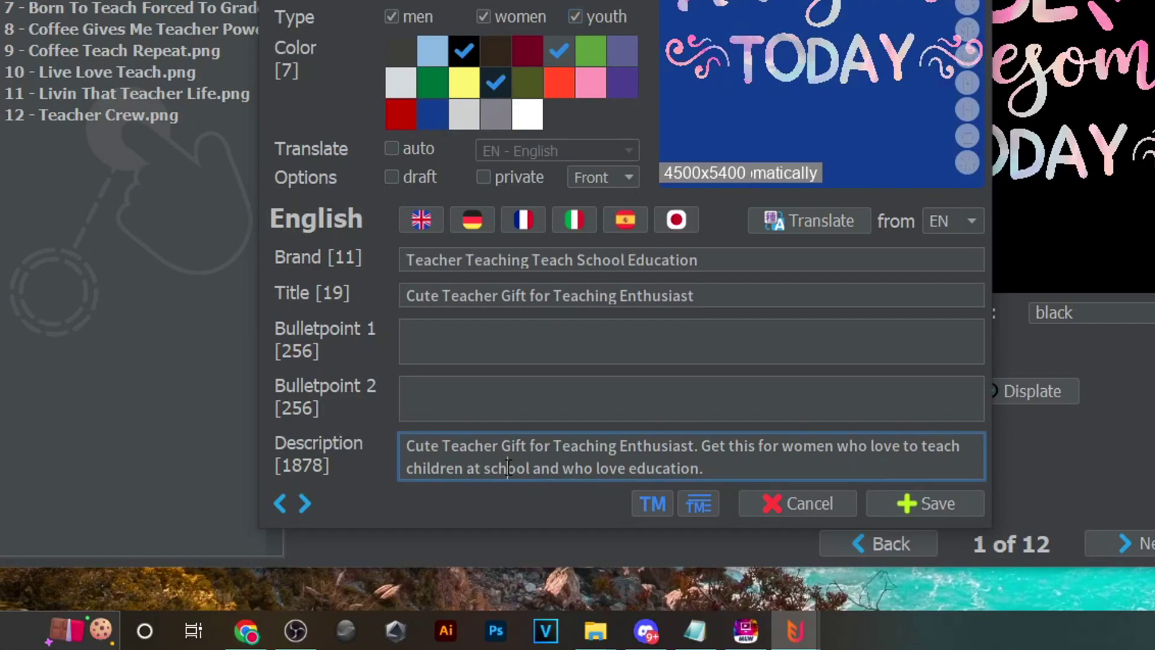
key(ctrl+a)
key(ctrl+c)
click(467, 335)
key(ctrl+v)
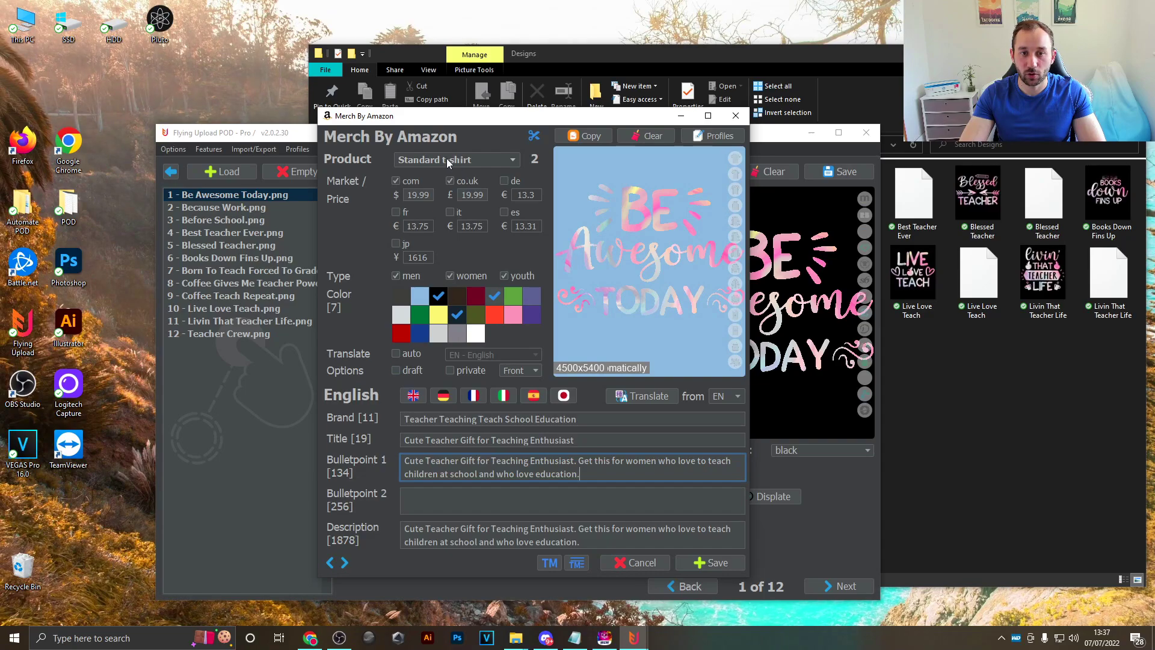
- Set up Premium t-shirt on the .com market with navy and grey colours
click(446, 159)
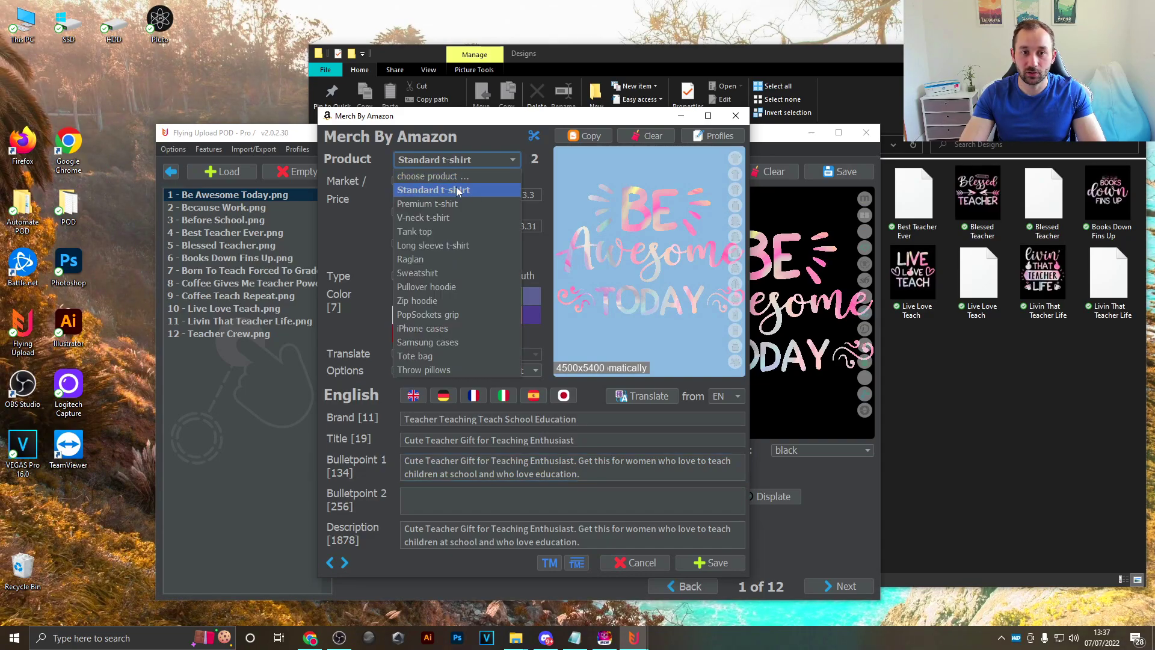
click(453, 164)
click(499, 161)
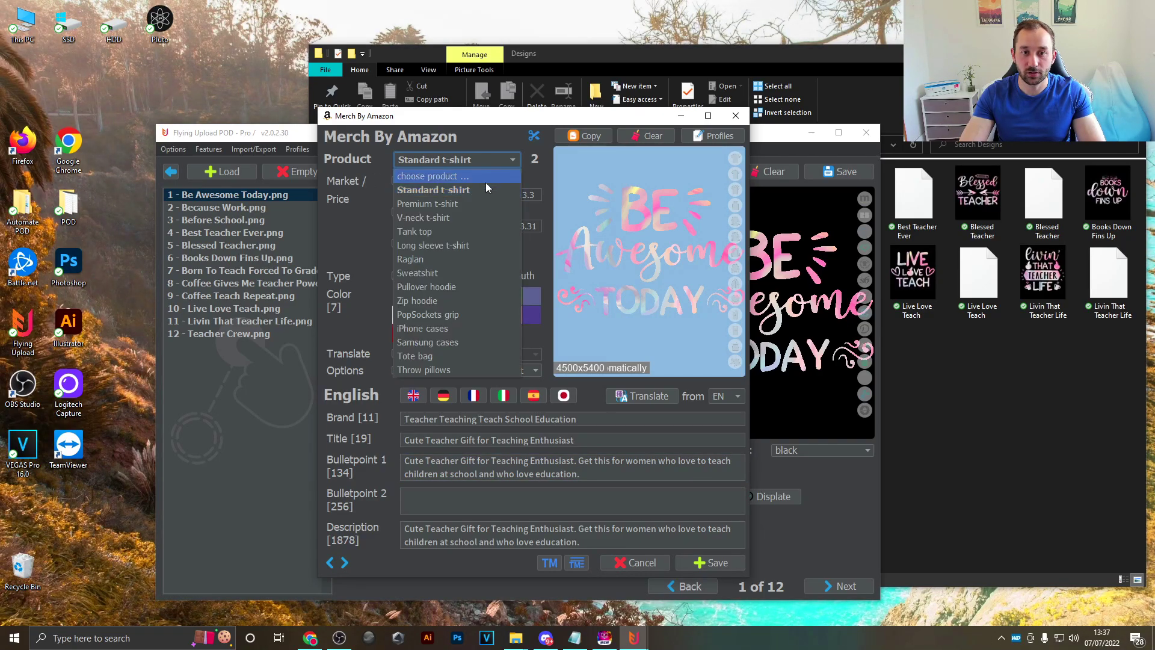
click(474, 204)
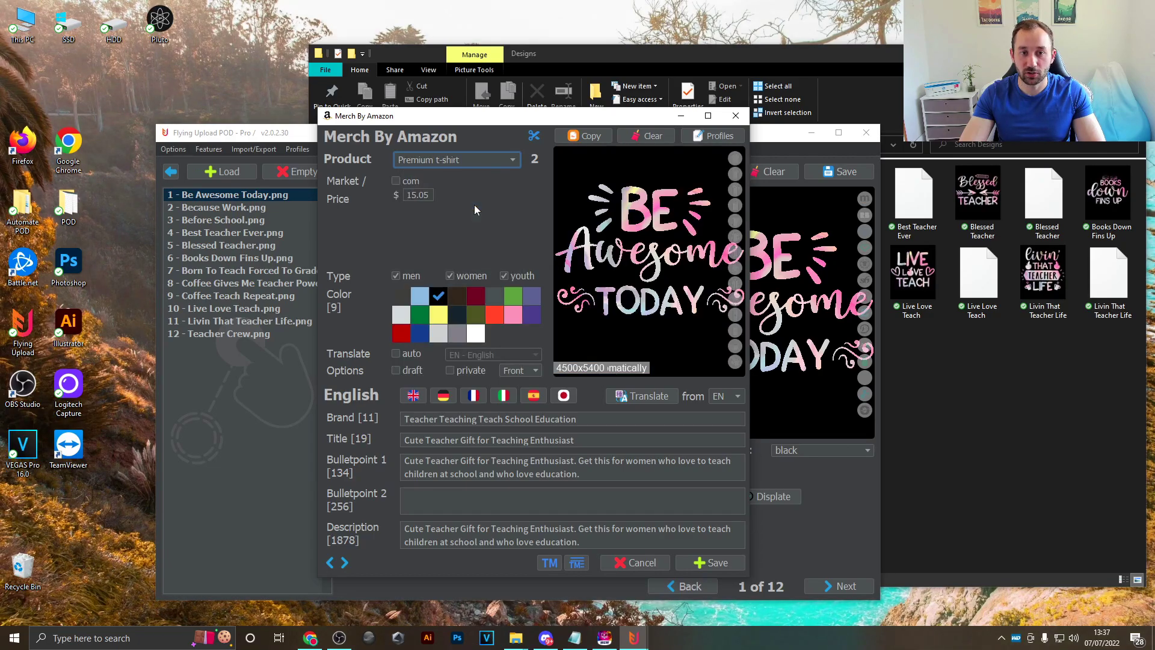
click(396, 181)
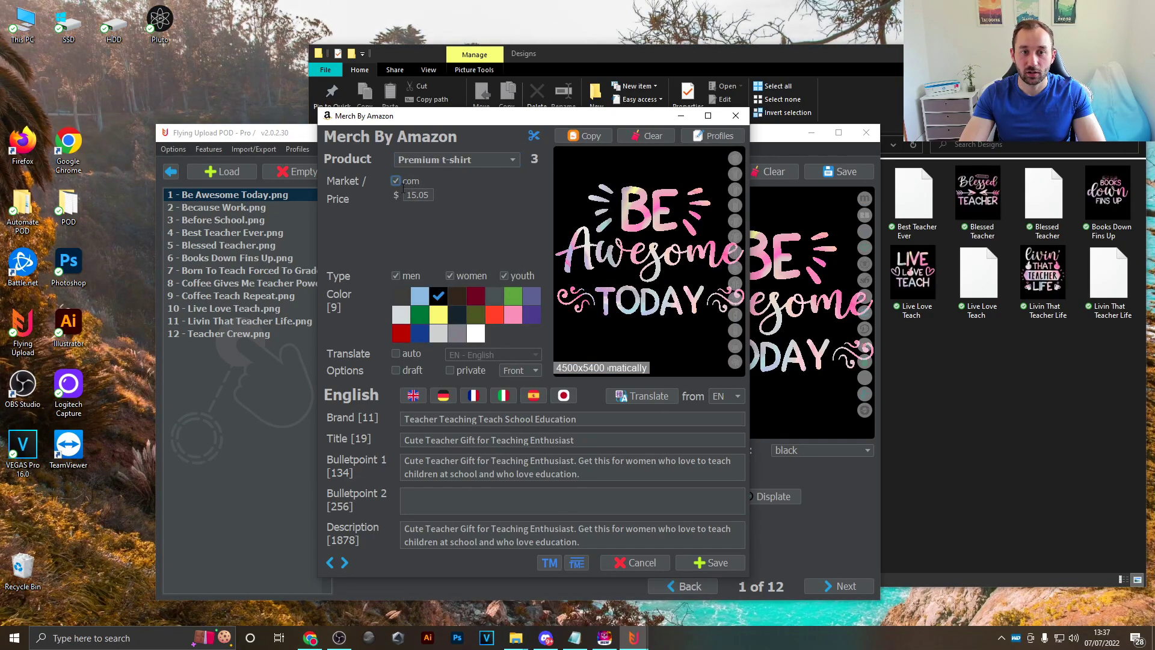
click(454, 313)
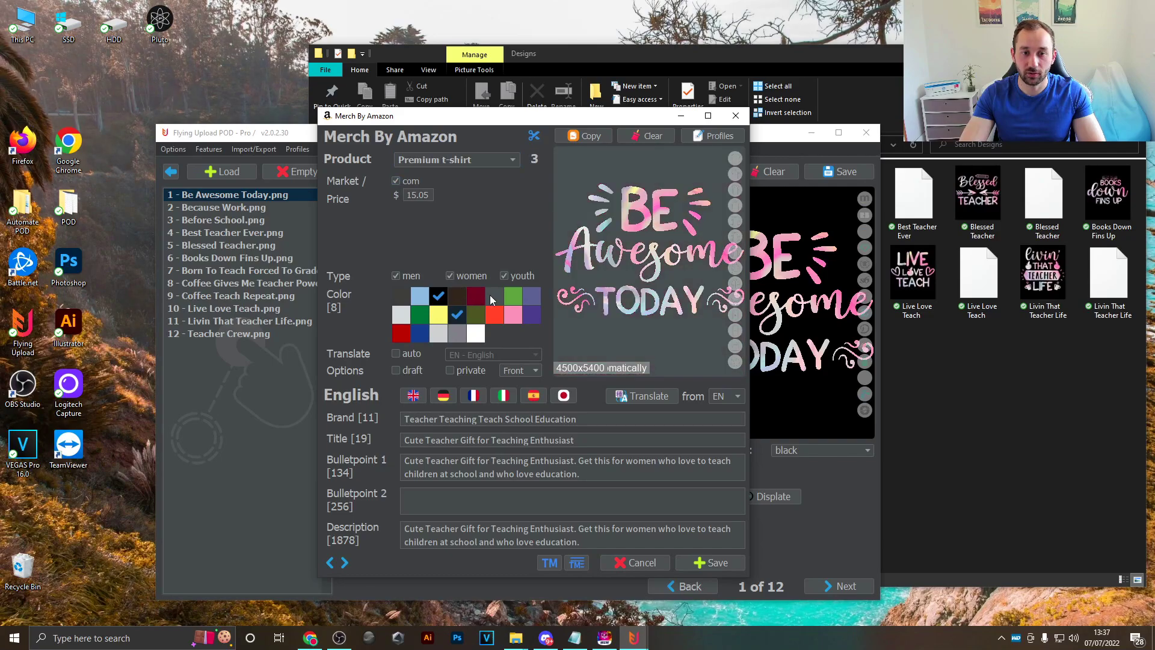
click(490, 297)
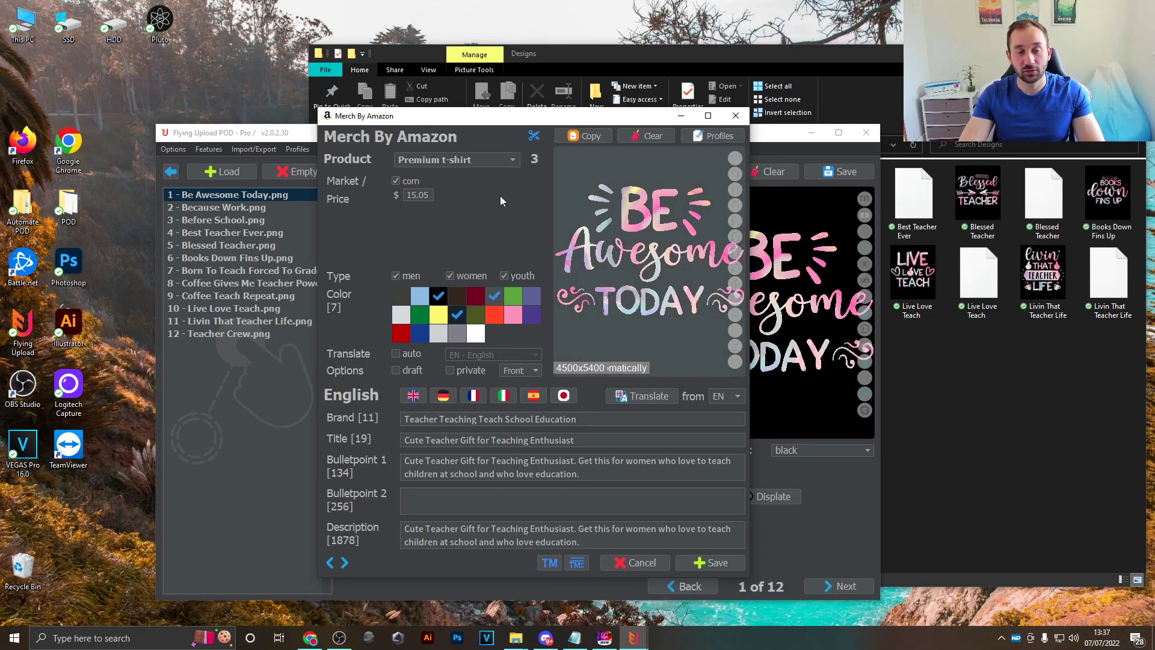
- Configure the V-neck t-shirt and Tank top products, then save the Amazon settings
click(465, 161)
click(451, 222)
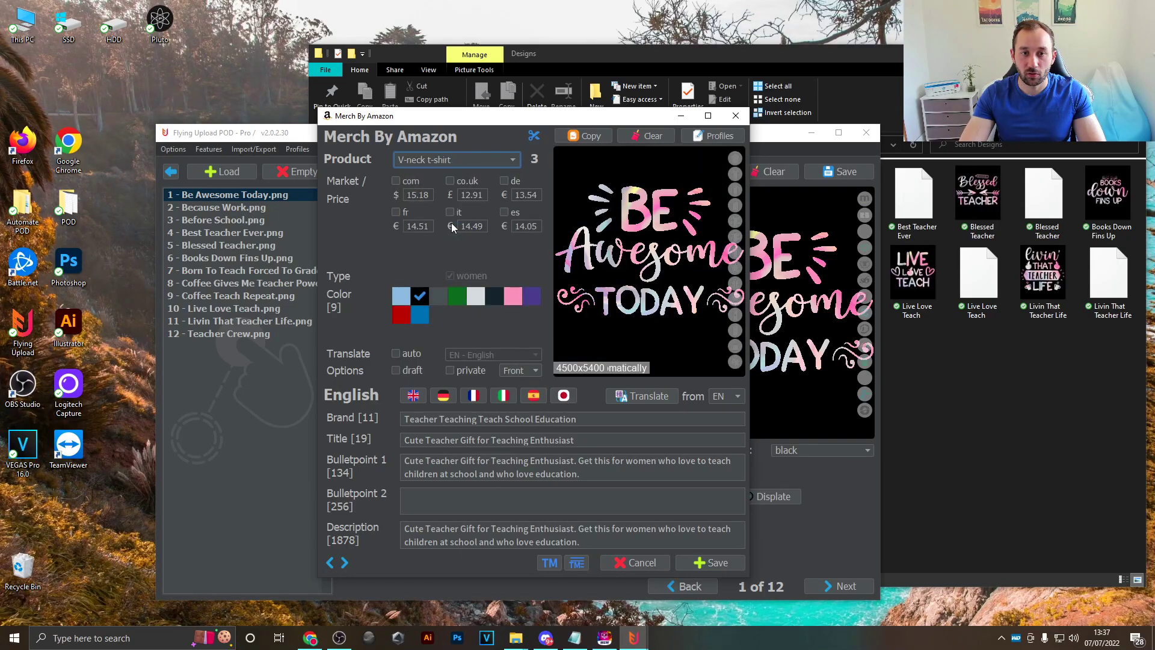
click(467, 160)
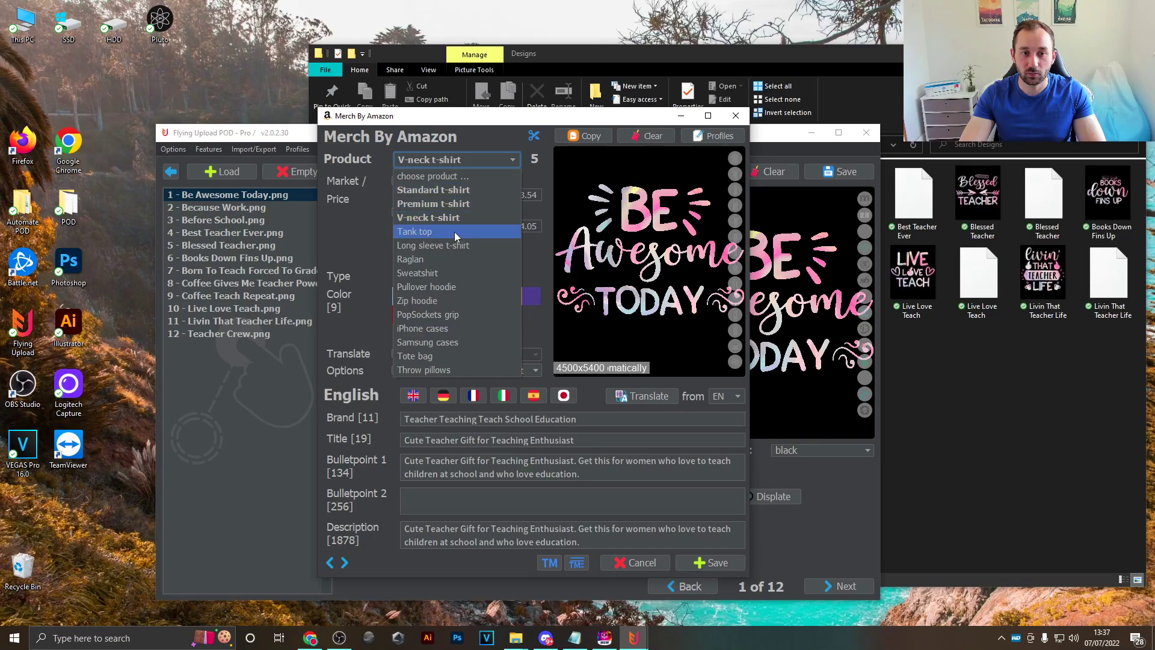
click(453, 232)
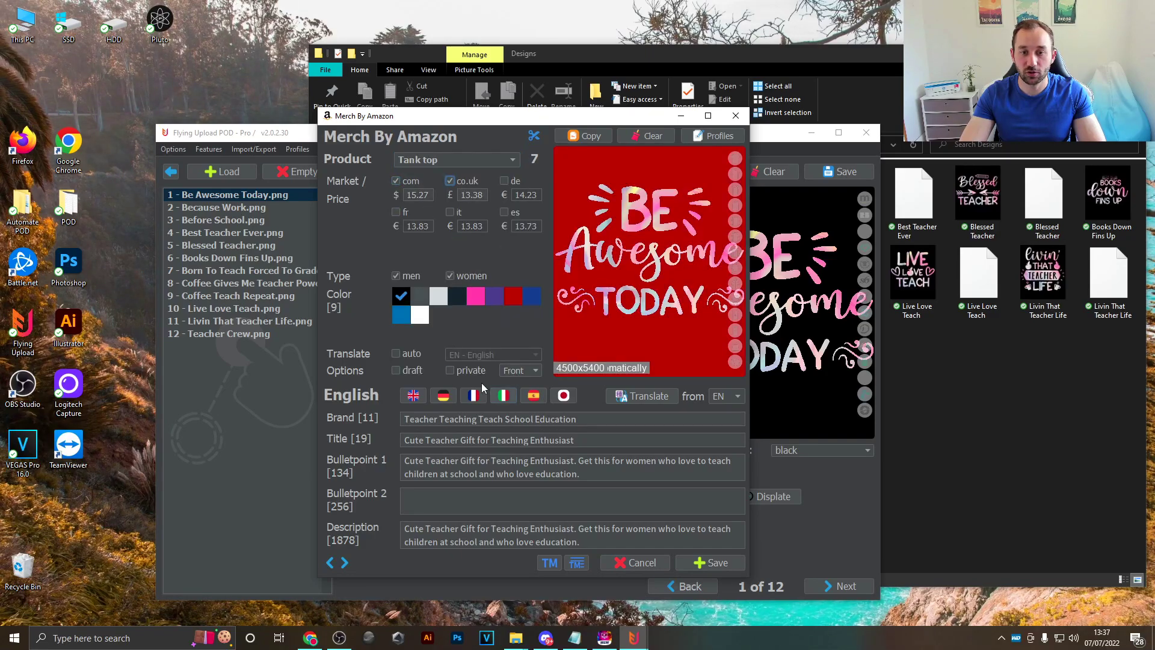
click(450, 159)
click(456, 169)
click(702, 566)
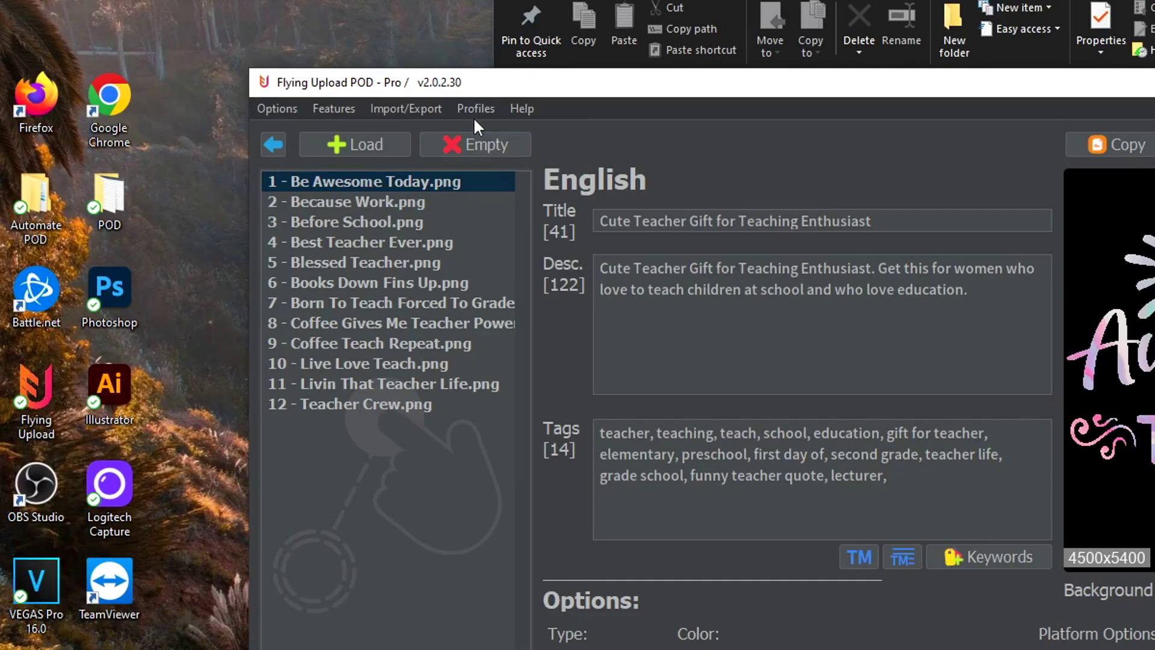
- Save the current Amazon settings as a profile via the Profile Manager
click(476, 108)
mouse_move(499, 133)
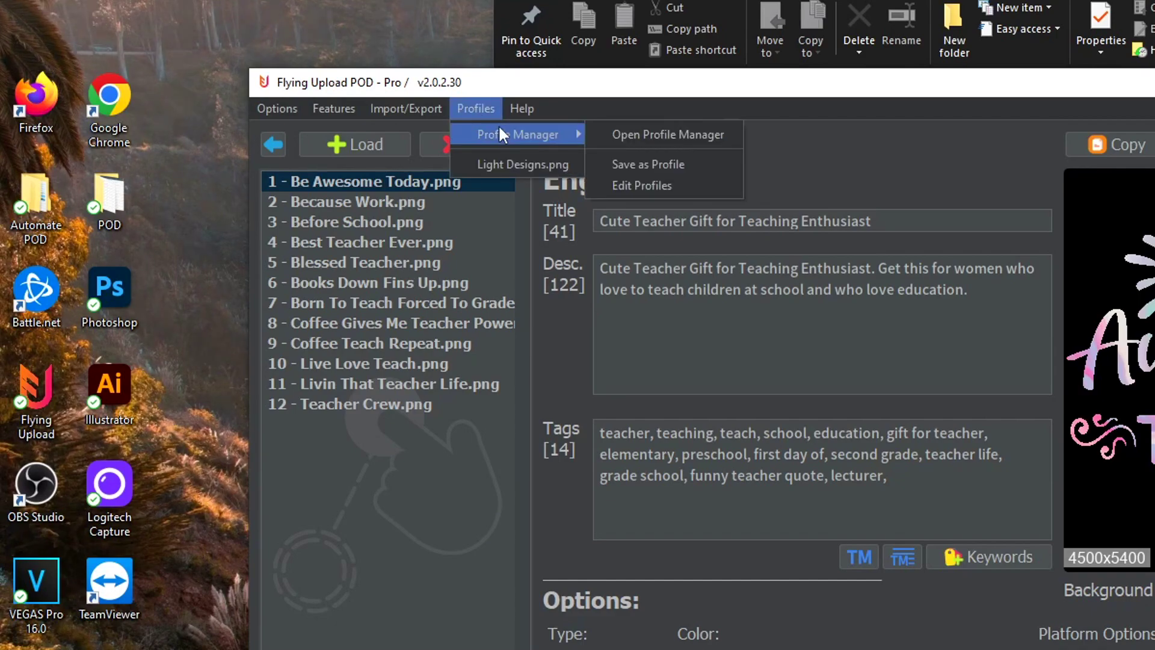
click(666, 161)
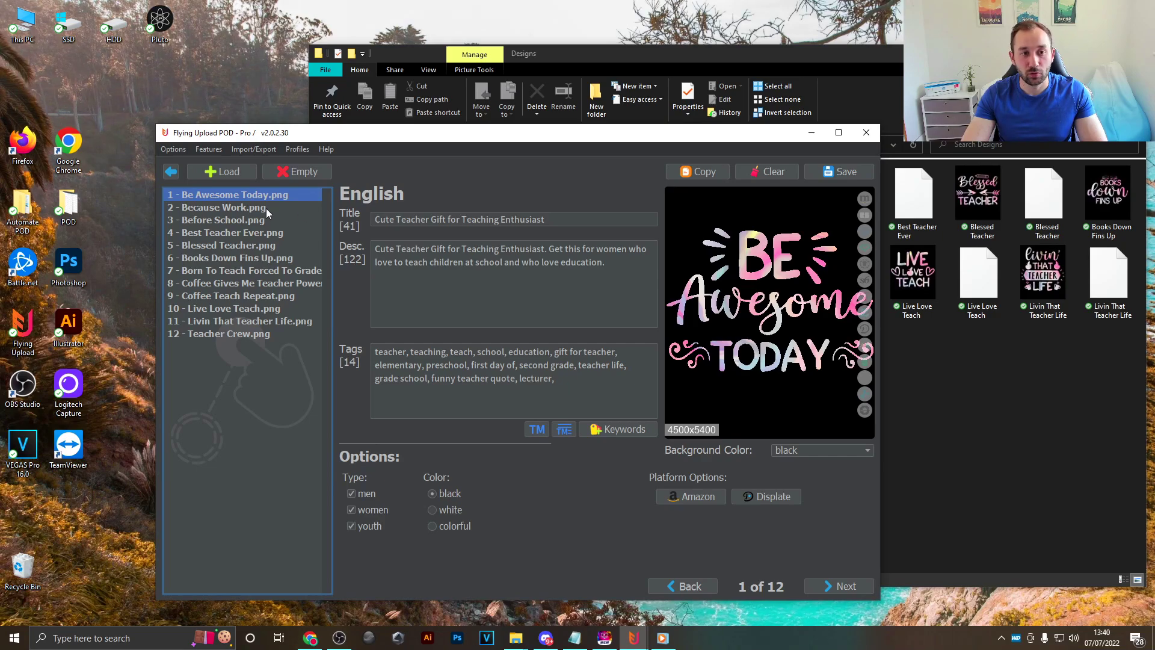
- Apply the Be Awesome Today profile to Because Work's Amazon settings and view Premium t-shirt
click(230, 208)
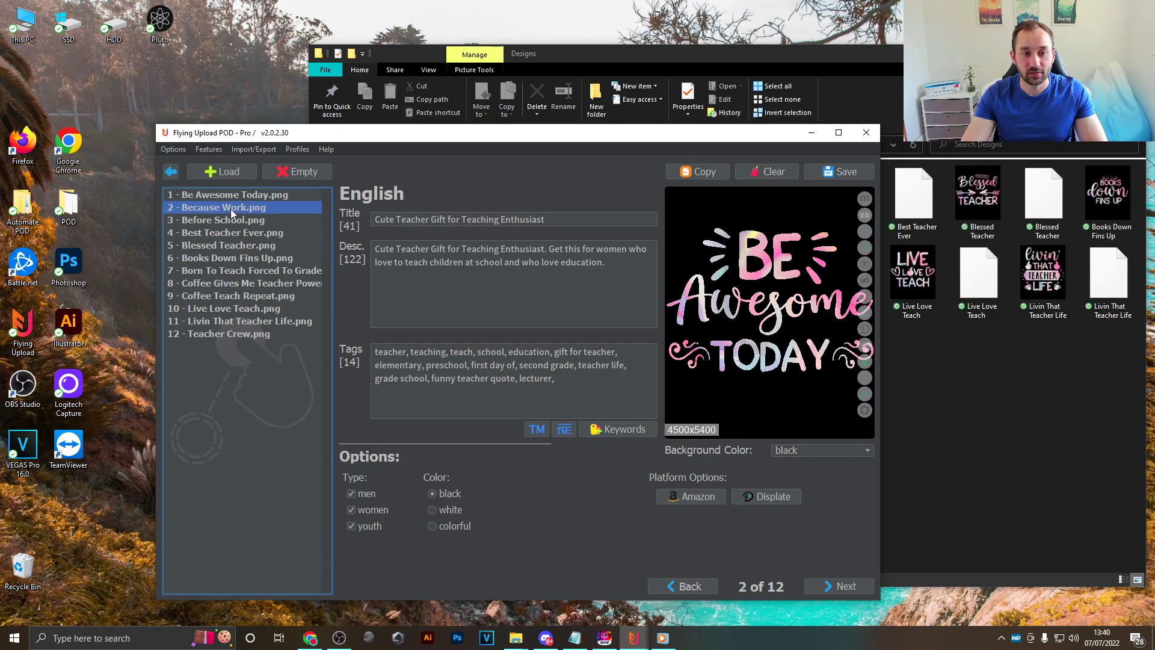
click(690, 497)
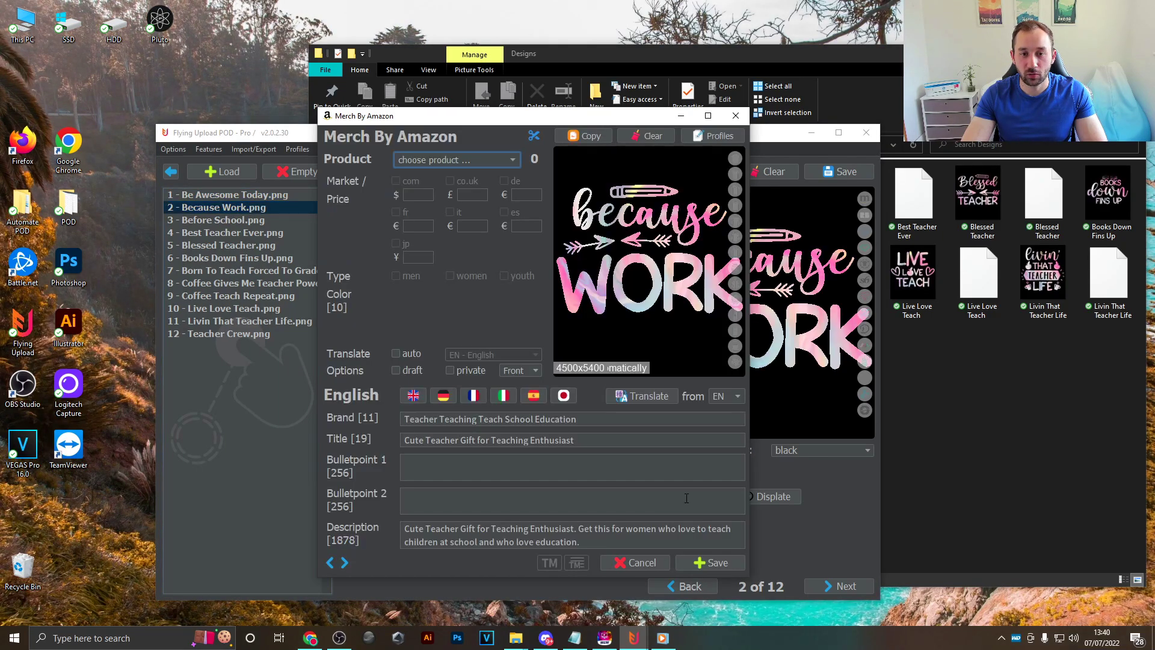
click(443, 156)
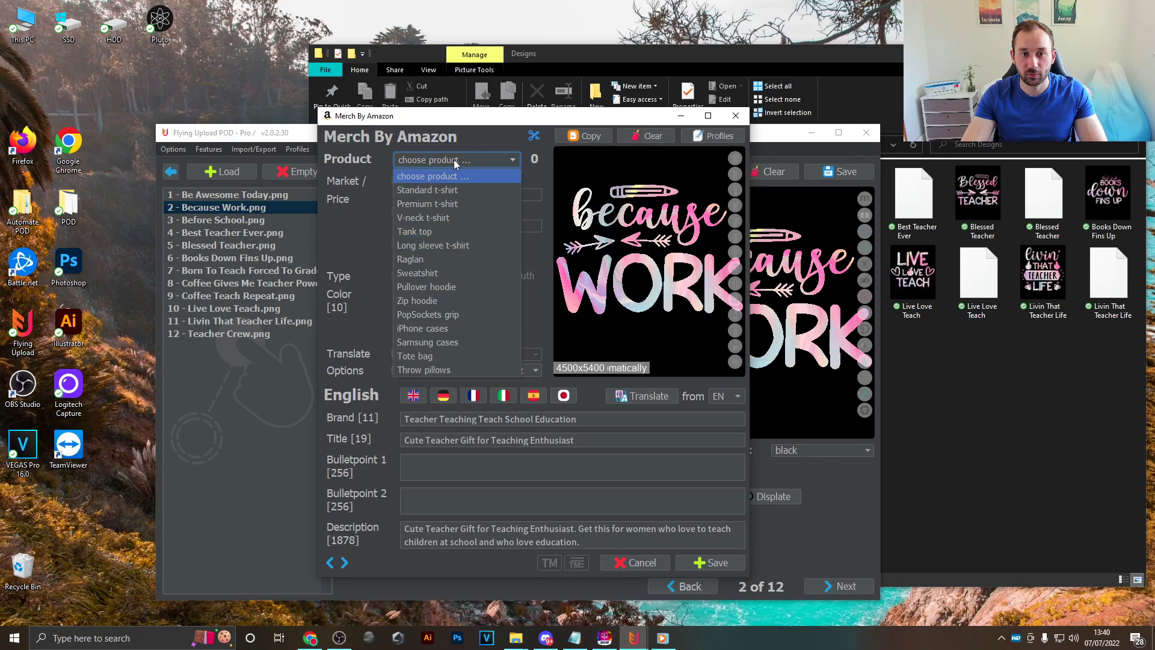
click(459, 132)
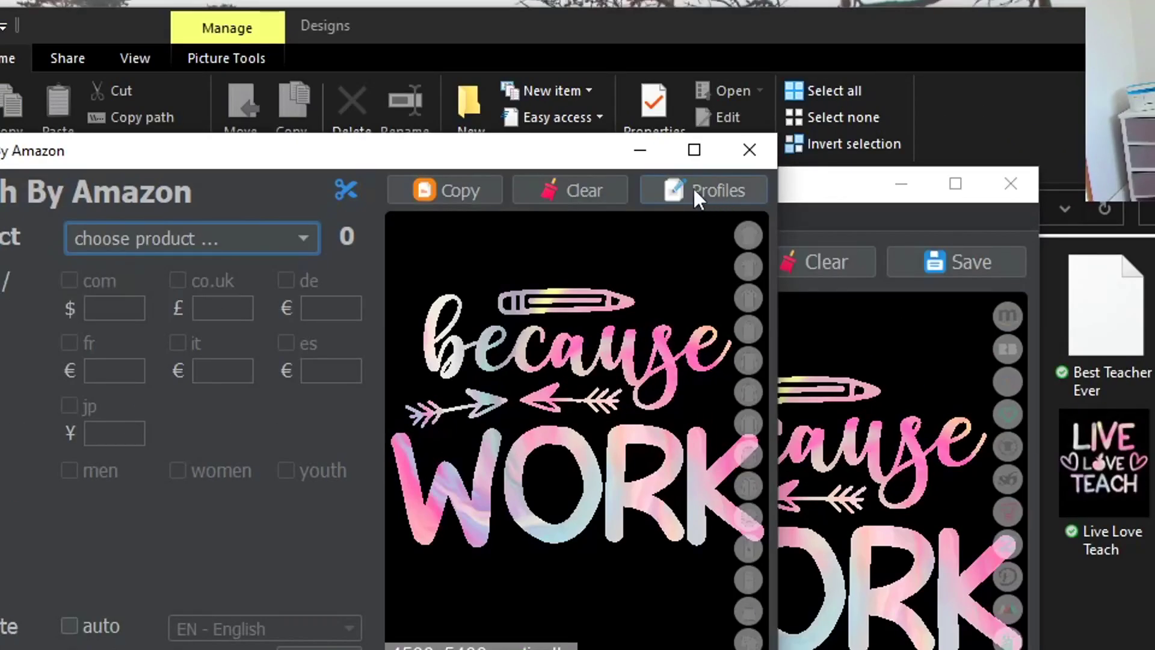
click(720, 190)
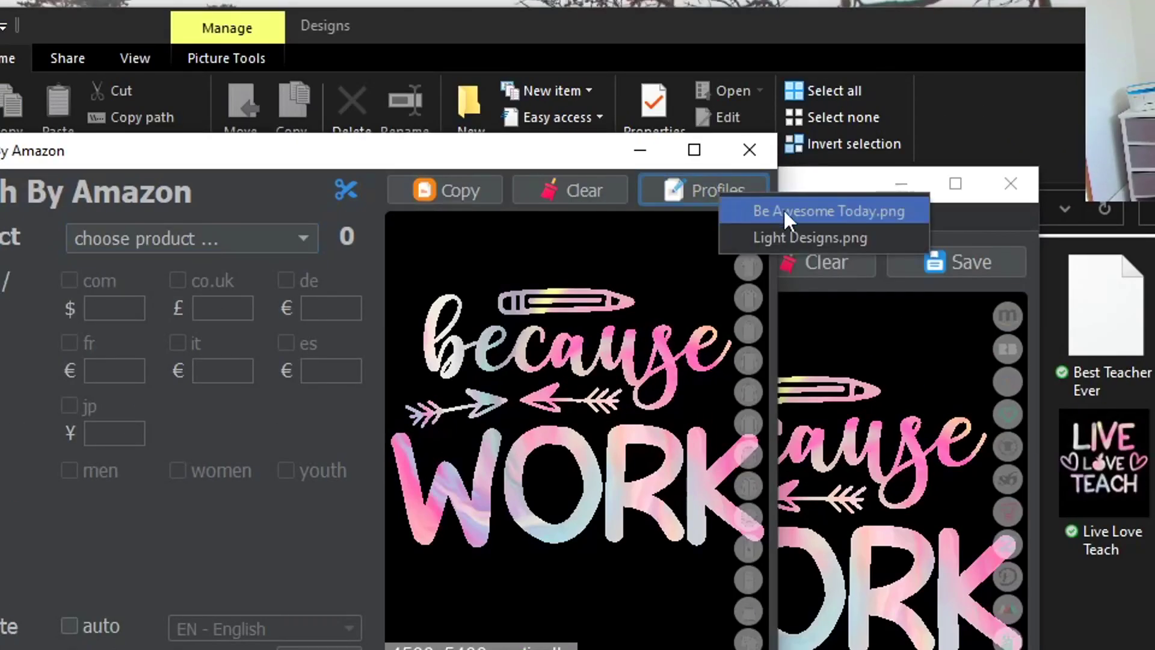
click(849, 212)
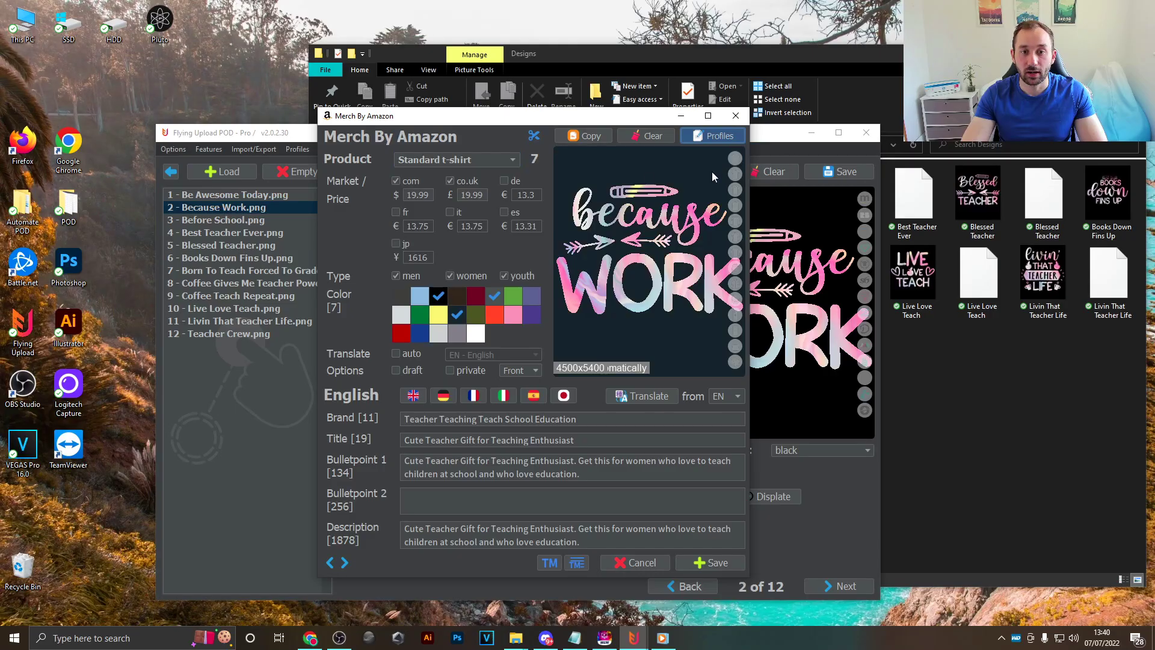
click(485, 161)
click(482, 209)
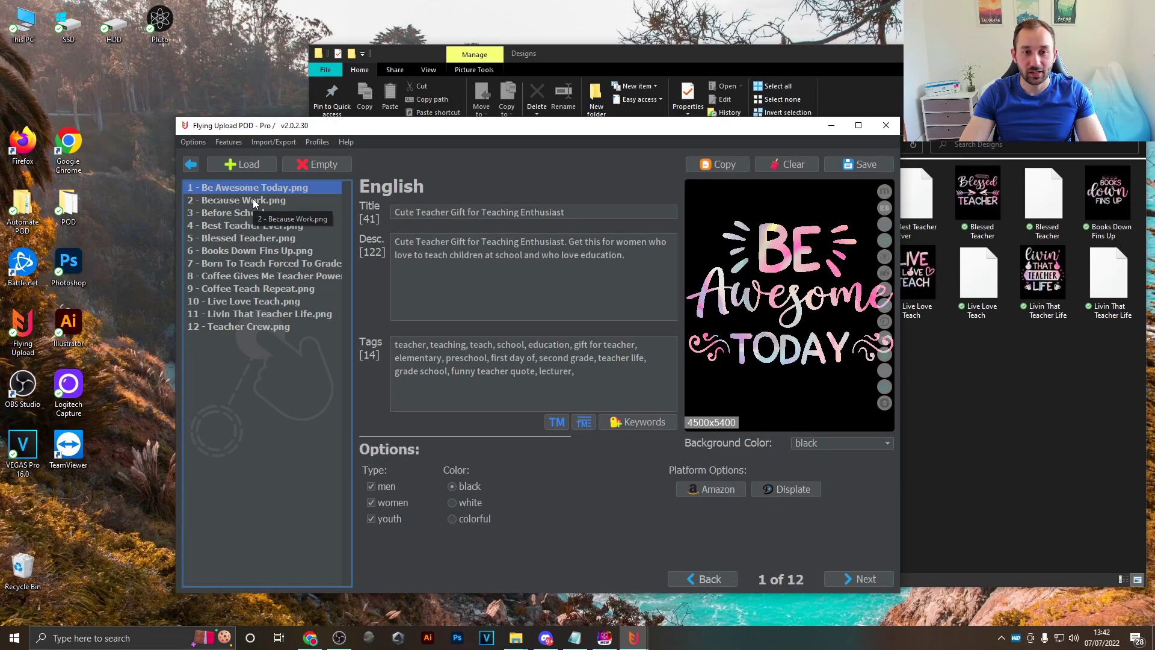
- Retitle Because Work 'Teaching Gift for Women Teacher' and Before School 'Before School Teachers Struggle Gift'
click(281, 199)
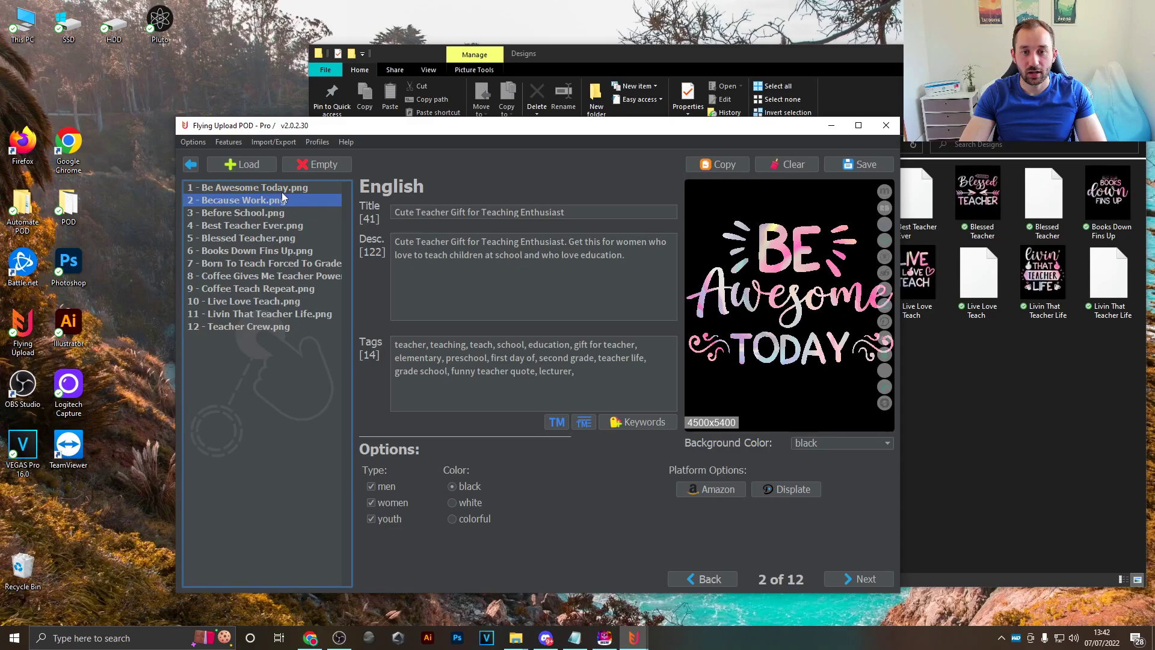
click(474, 211)
key(ctrl+a)
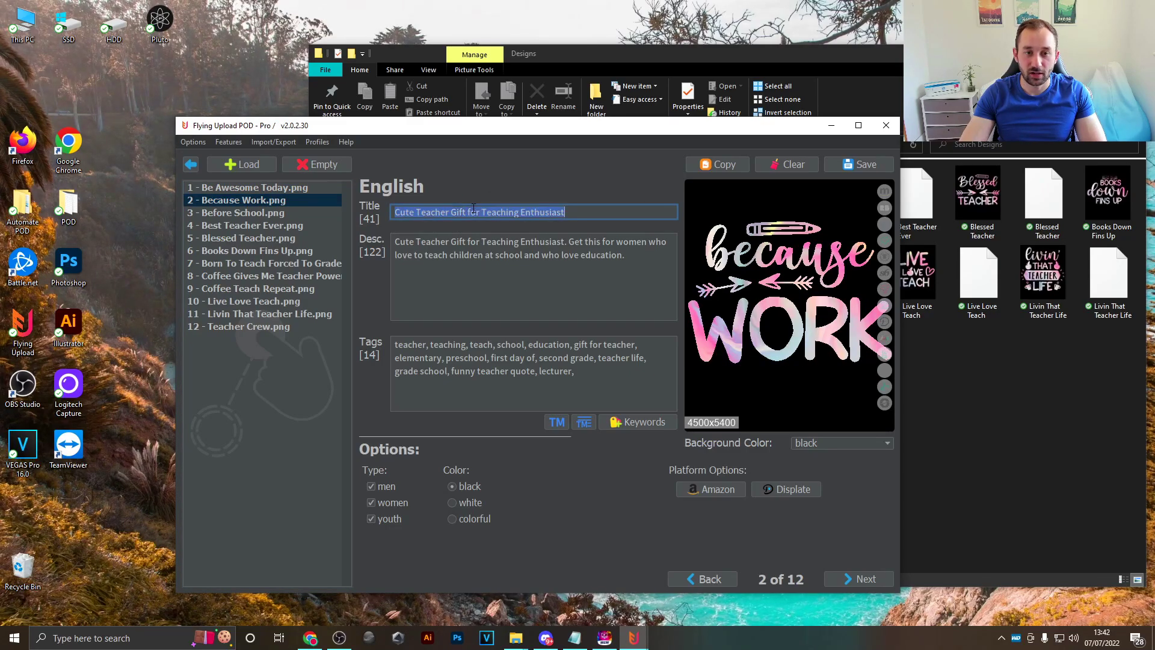
text(Teaching Gi)
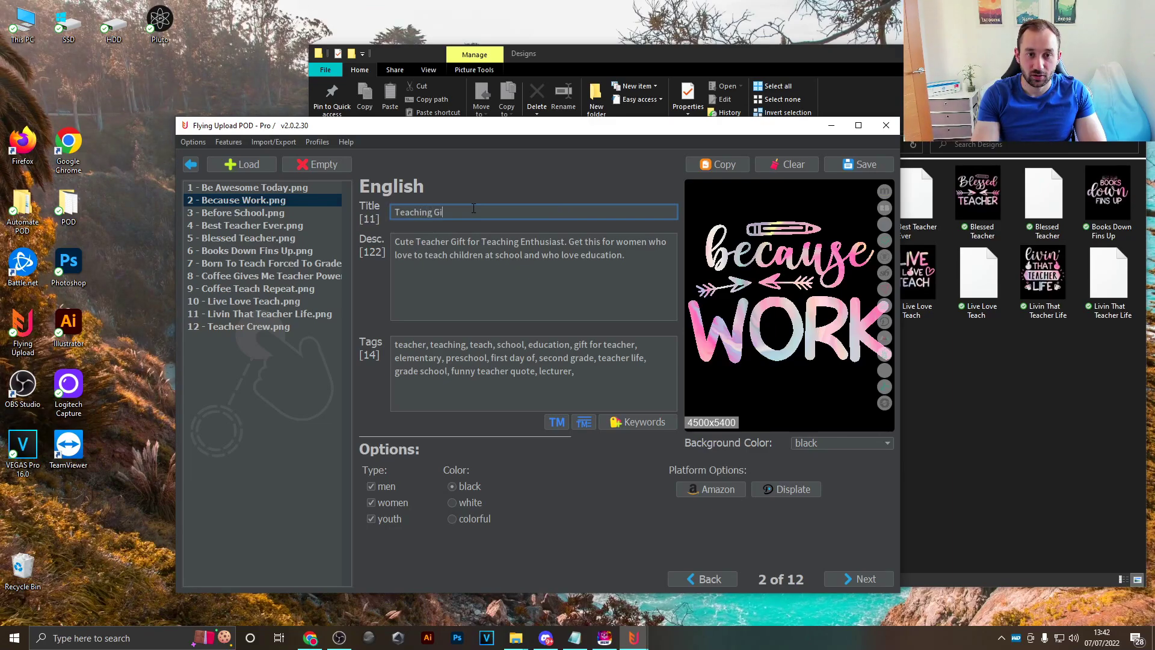
text(ft for Women T)
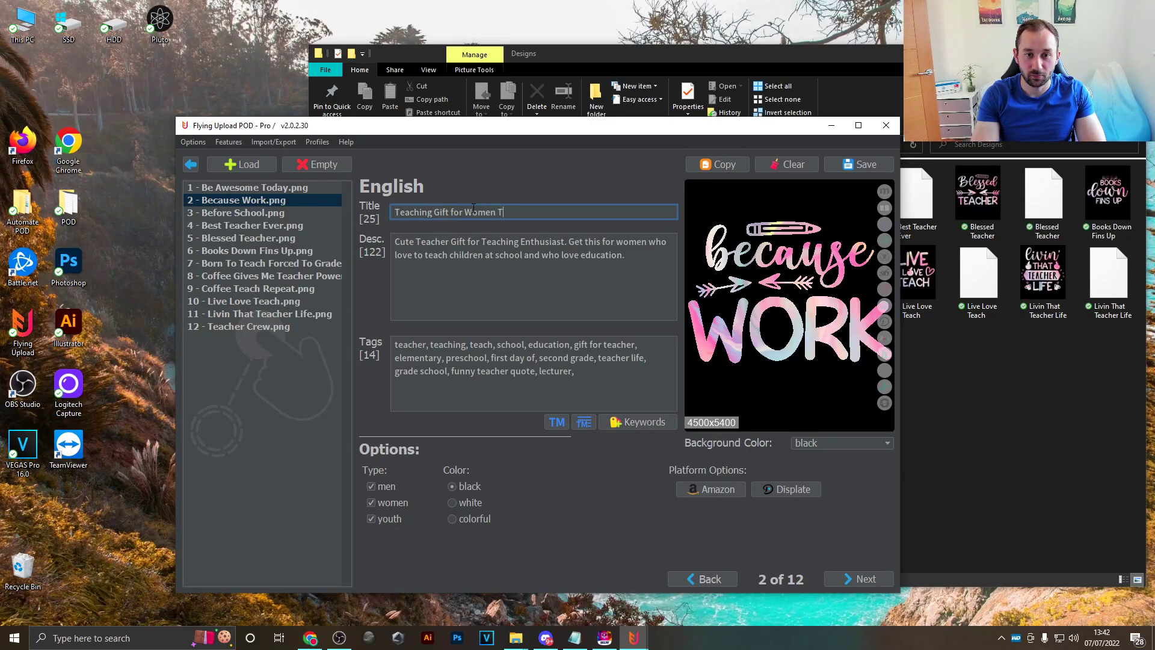
text(eacher)
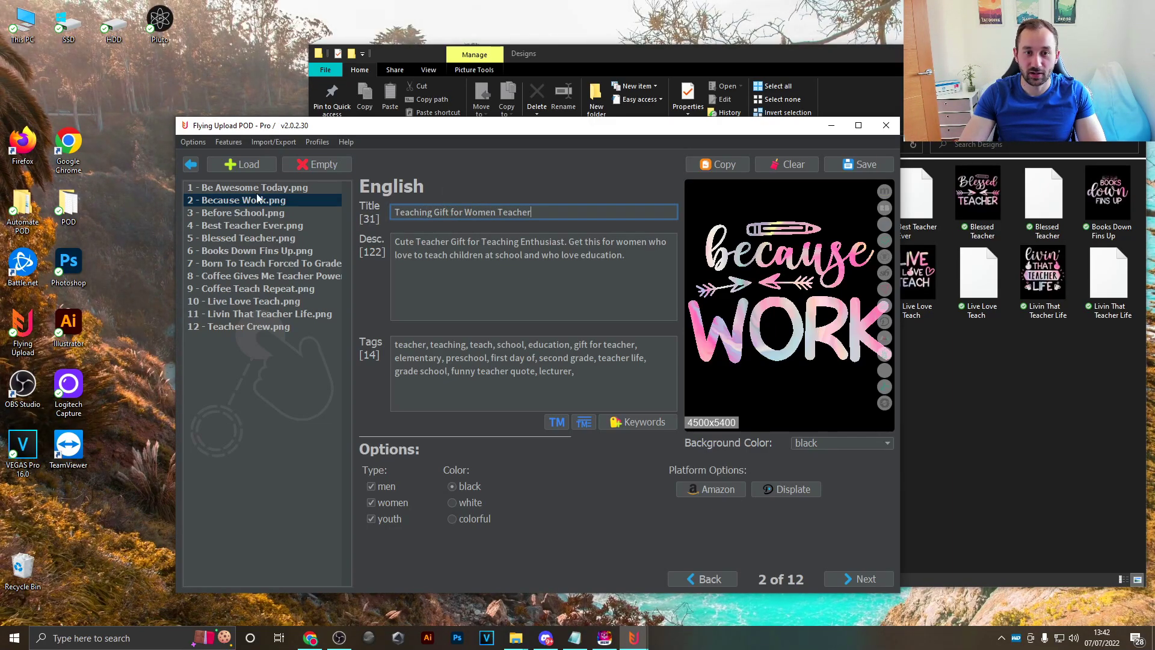
click(259, 212)
click(456, 215)
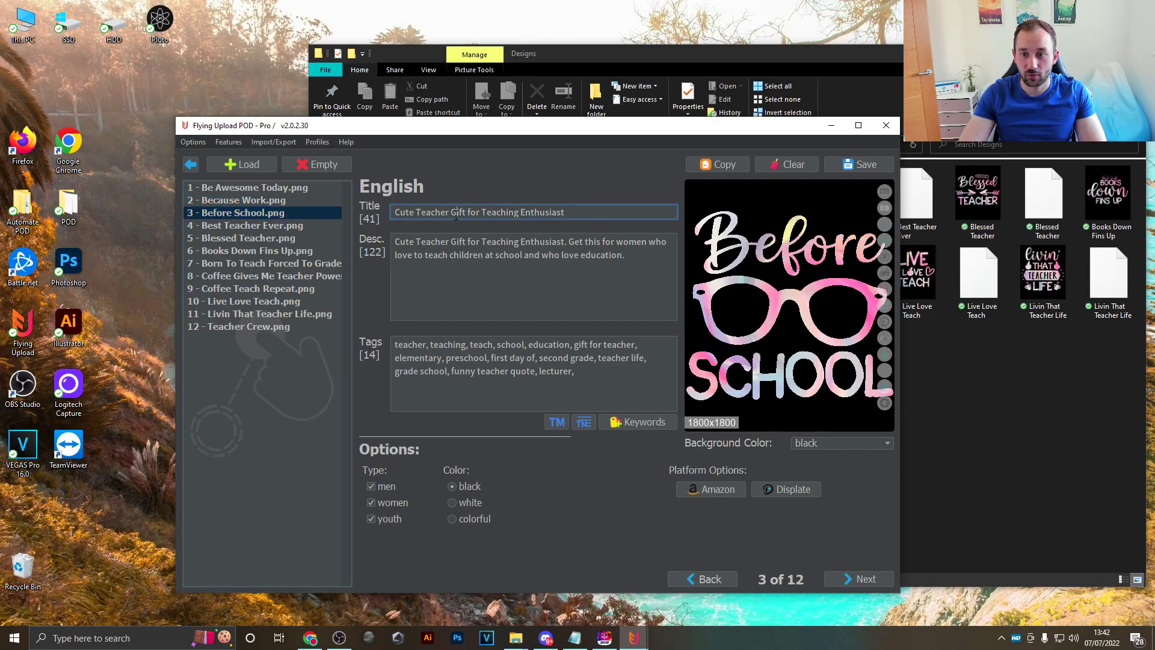
key(ctrl+a)
text(B)
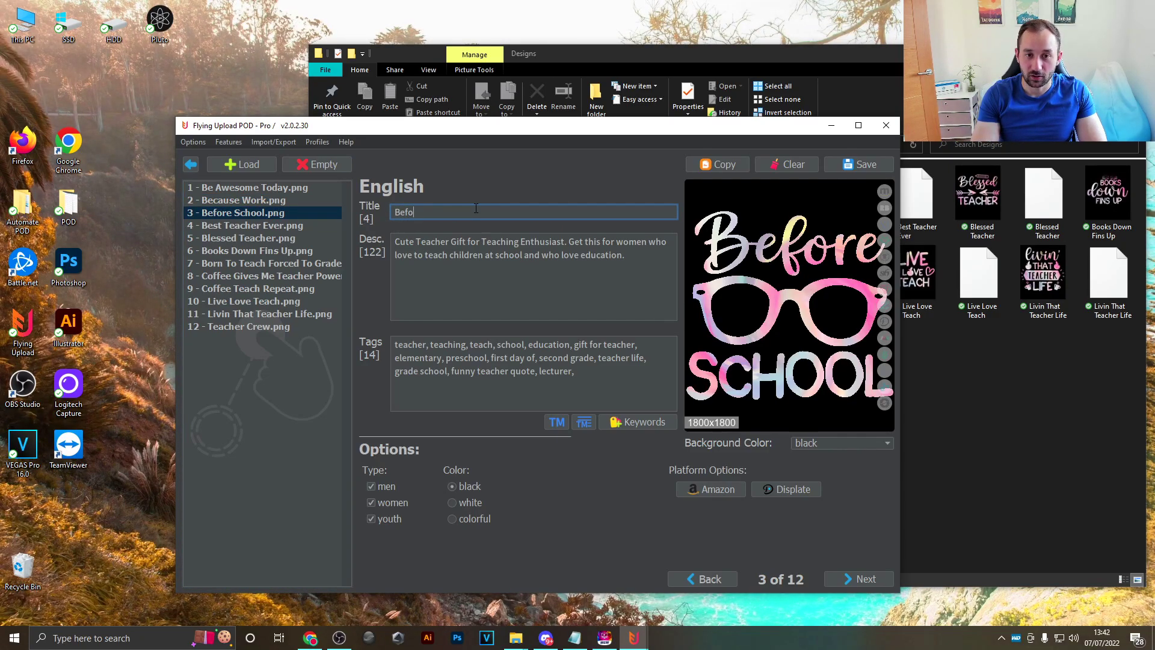
text(efore Sch)
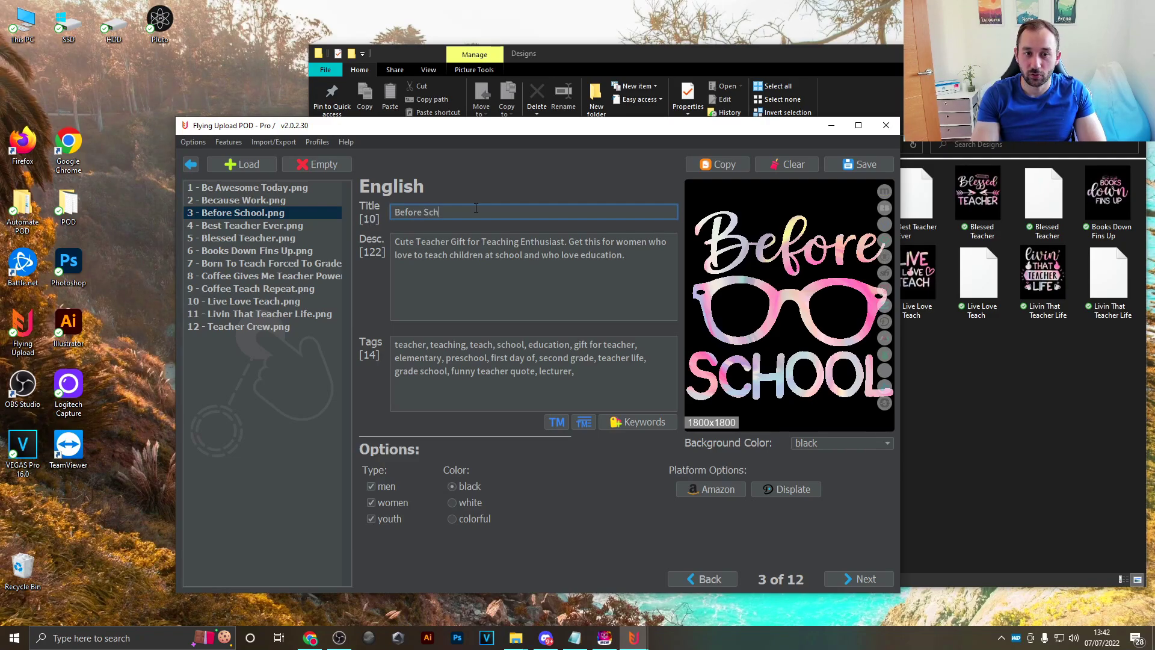
text(ool Teachers St)
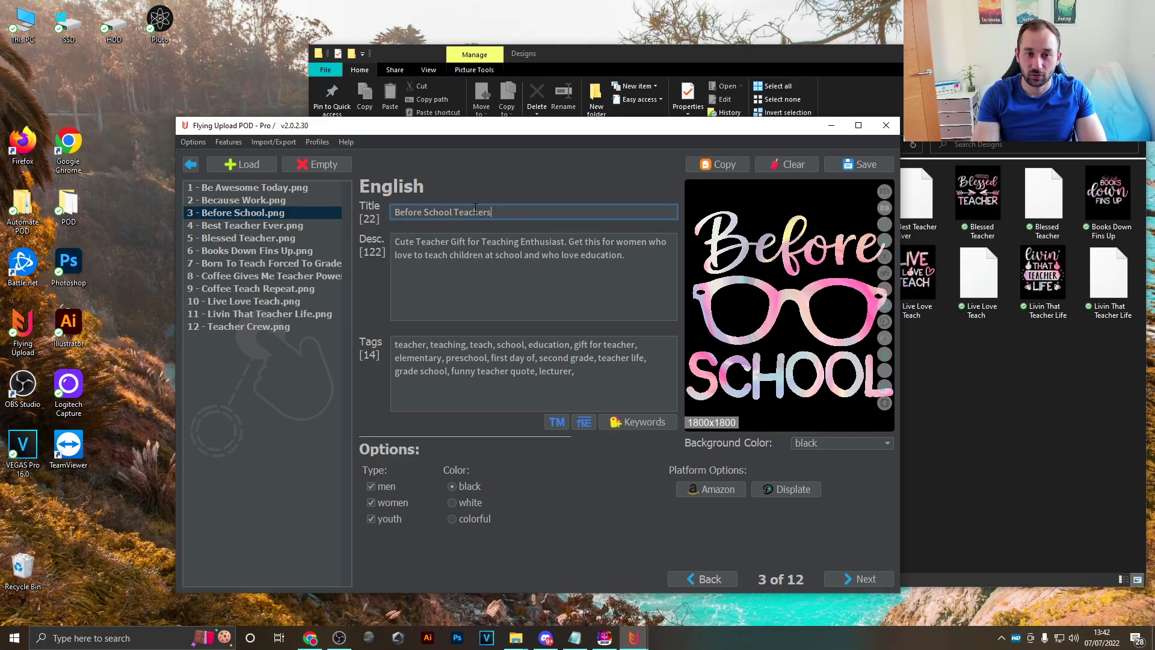
text(ruggle Gift)
- Add 'coffee, caffeine,' to Coffee Gives Me Teacher Powers' tags after teach
click(252, 225)
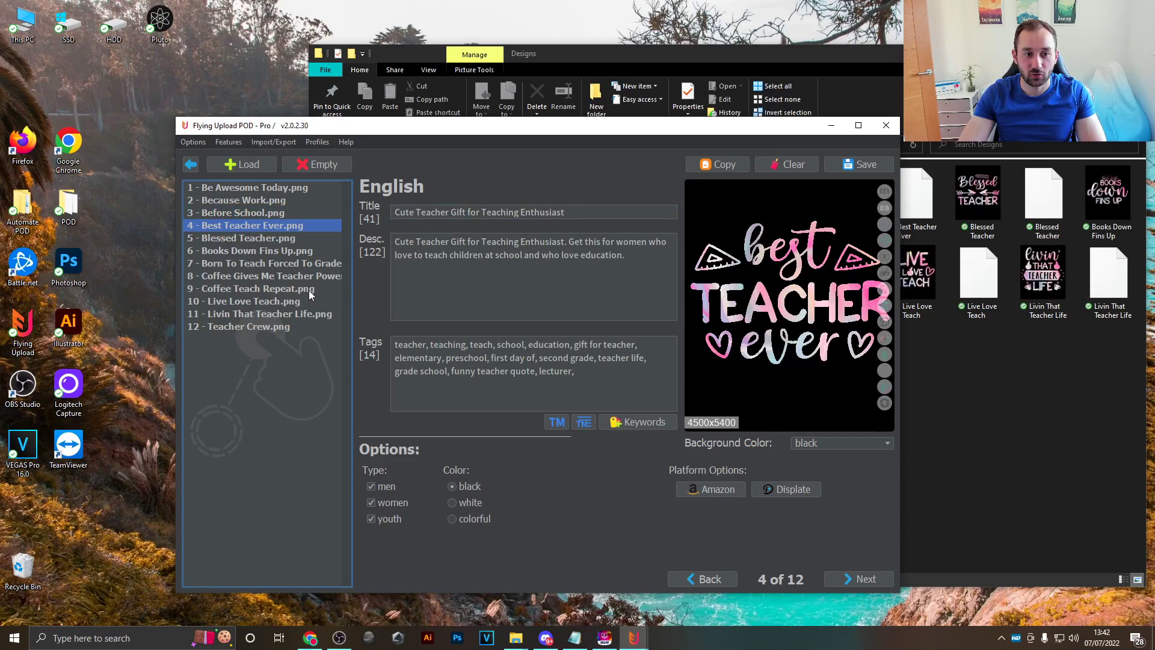
click(300, 276)
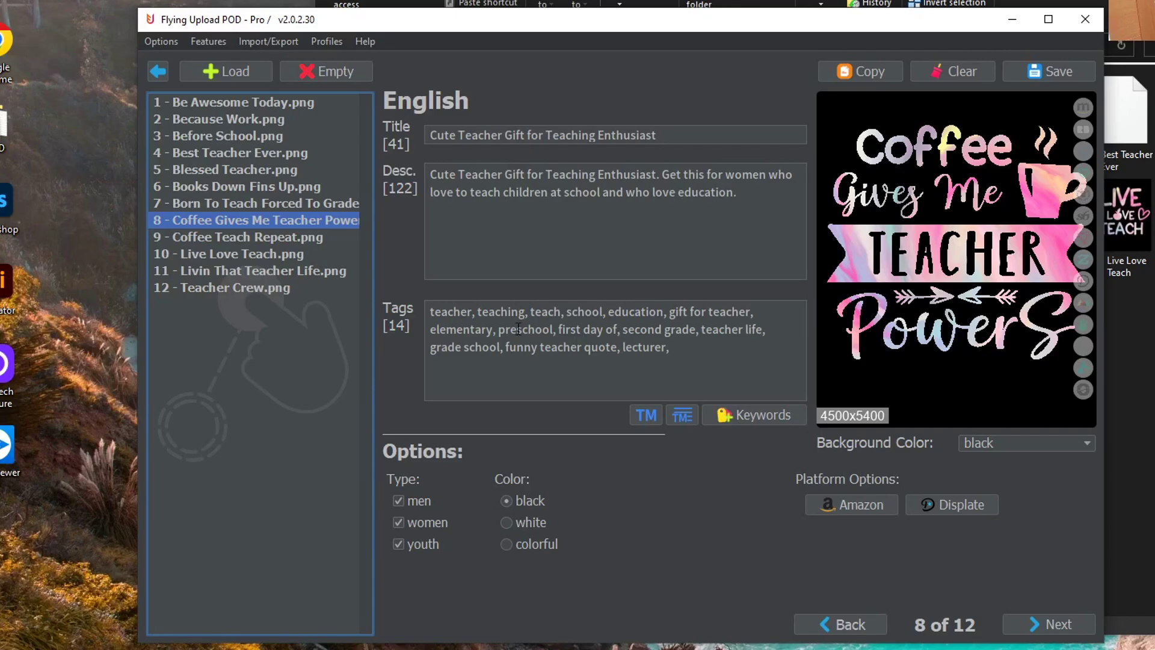
click(567, 311)
text(coffee,)
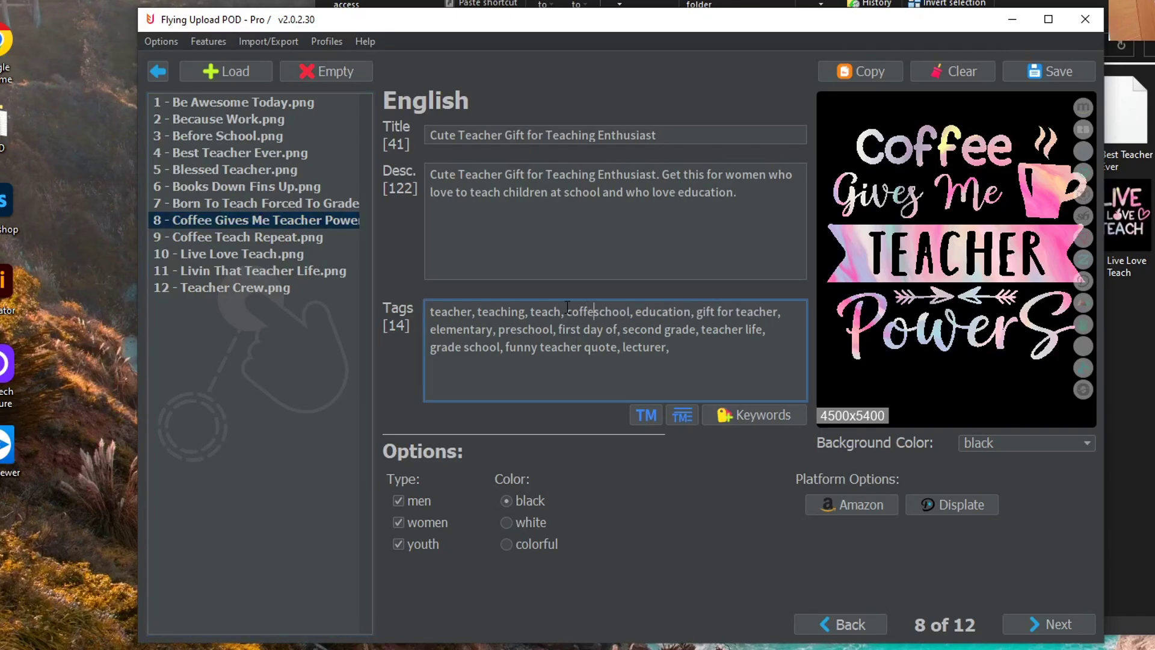
text( caffei)
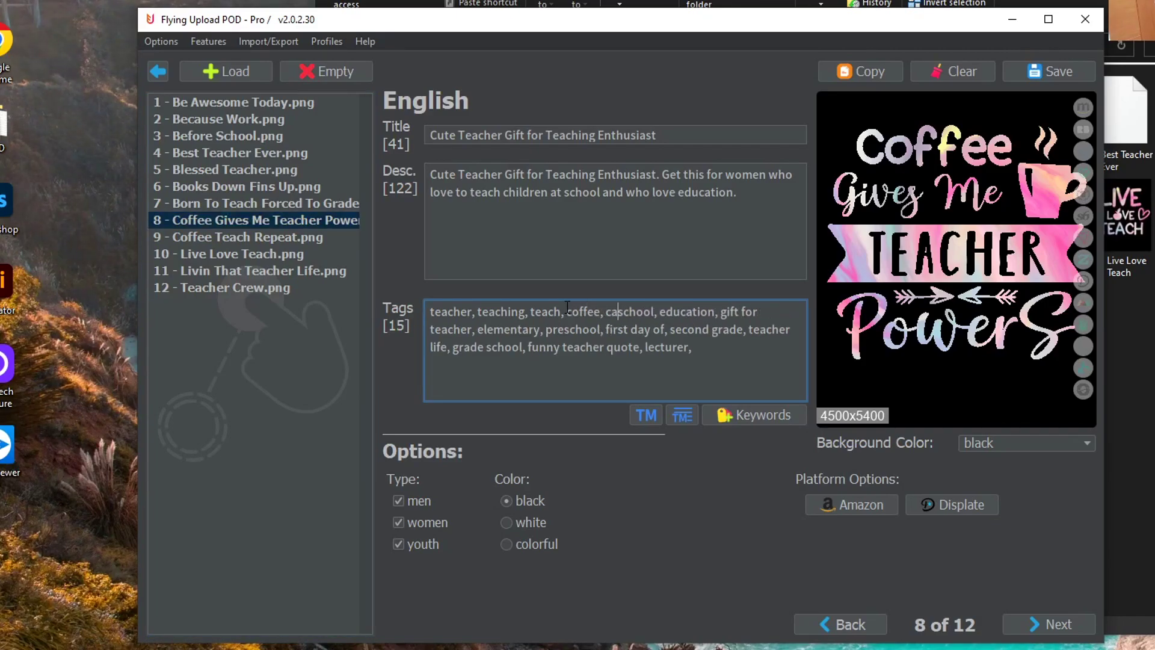
text(ne,)
- Run Features > Shuffle All Tags and review the reordered tags across the design list
click(317, 241)
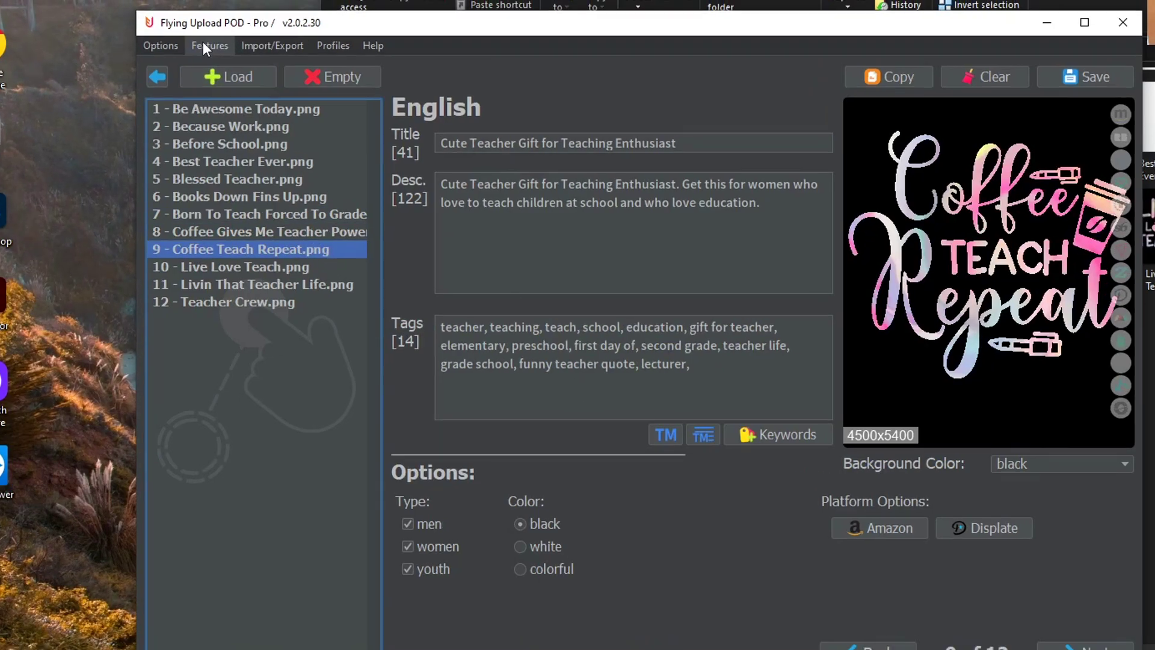
click(208, 41)
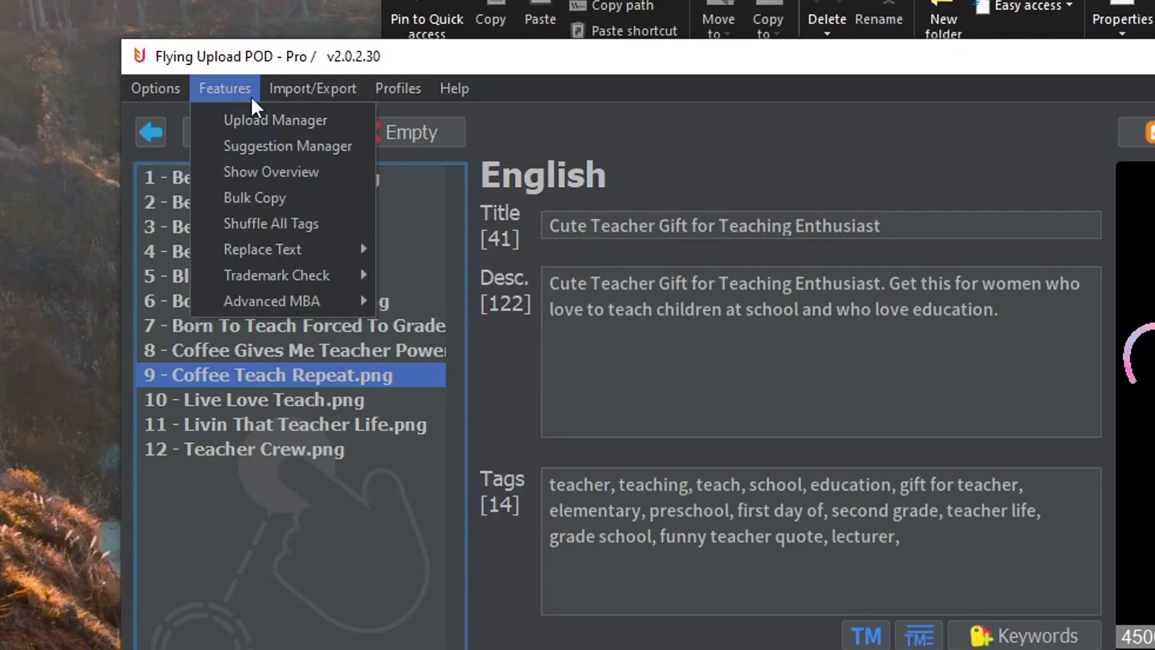
click(285, 224)
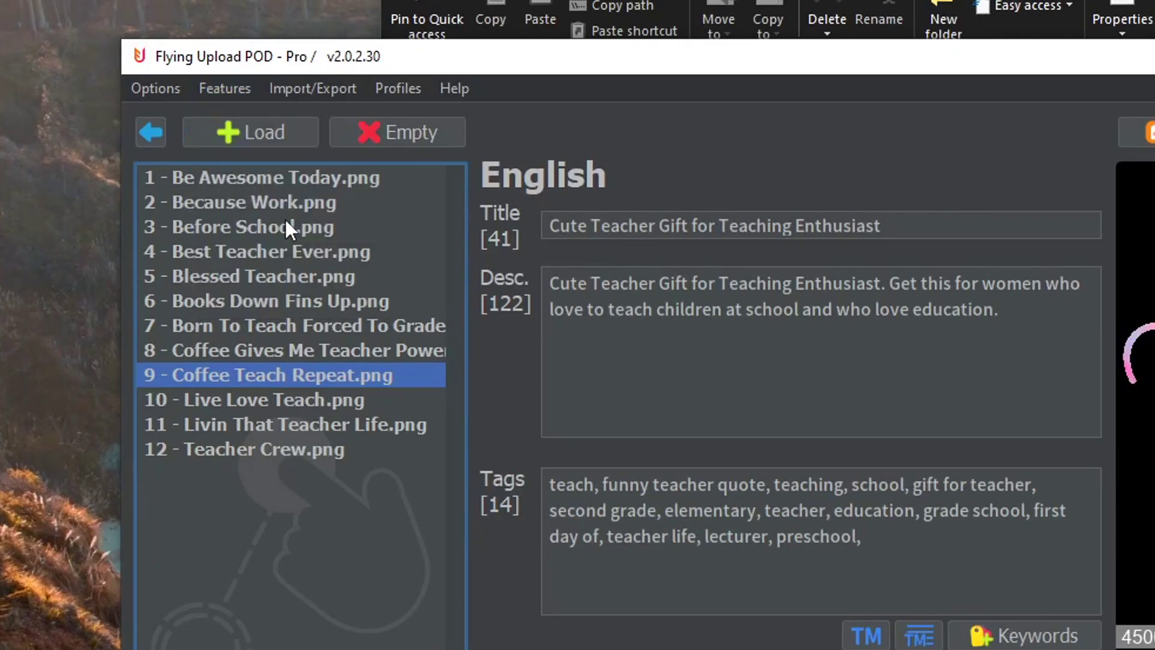
click(276, 353)
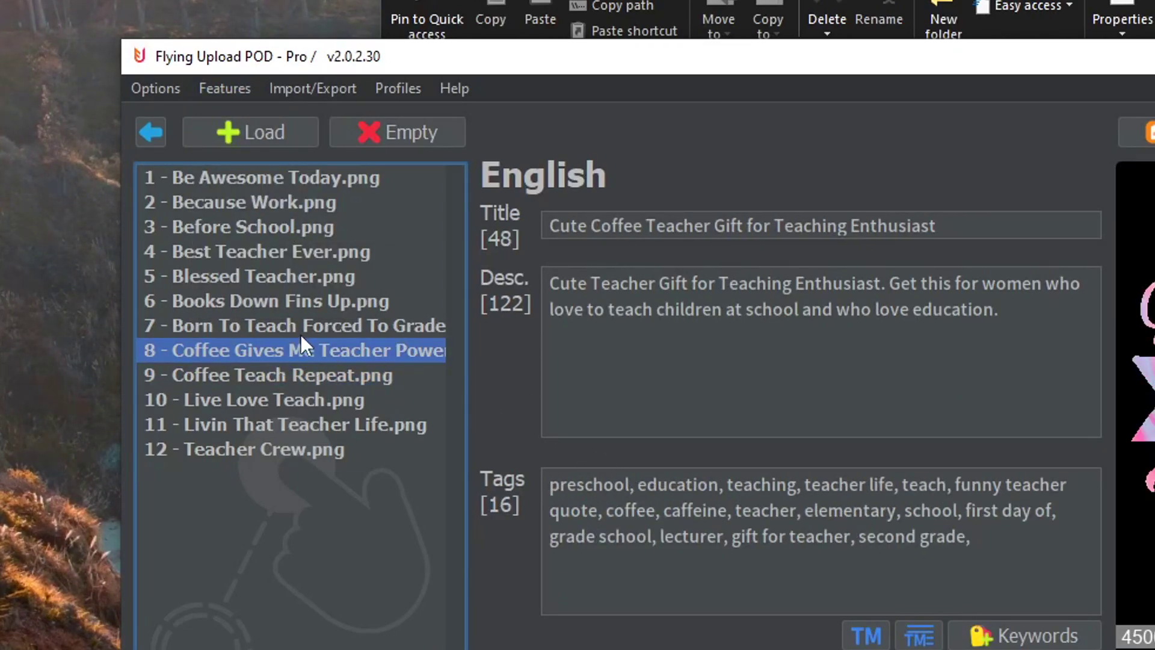
key(Up)
key(Up)
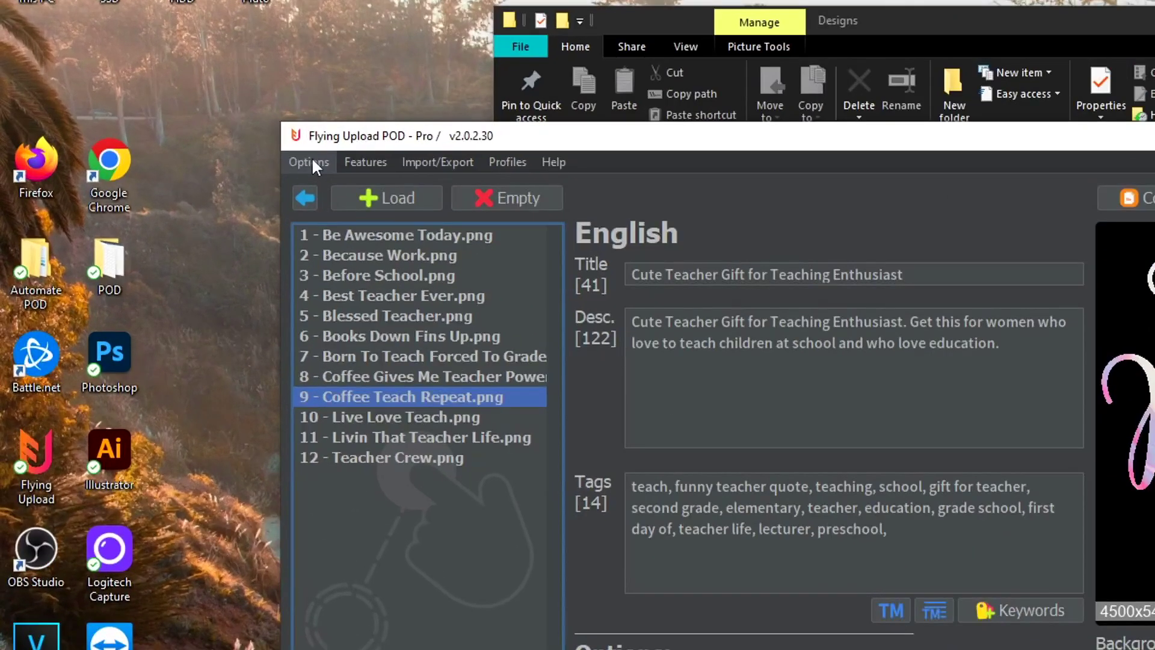
- Open Settings and switch Appearance to Light Mode, then back to Dark Mode
click(312, 158)
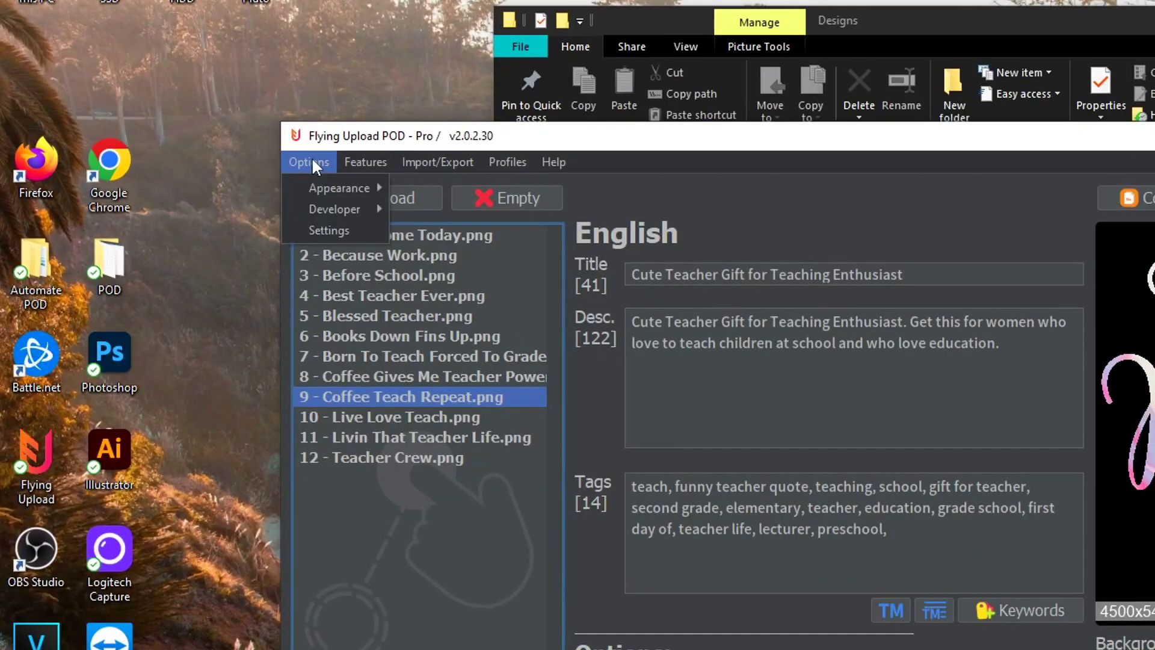
click(346, 230)
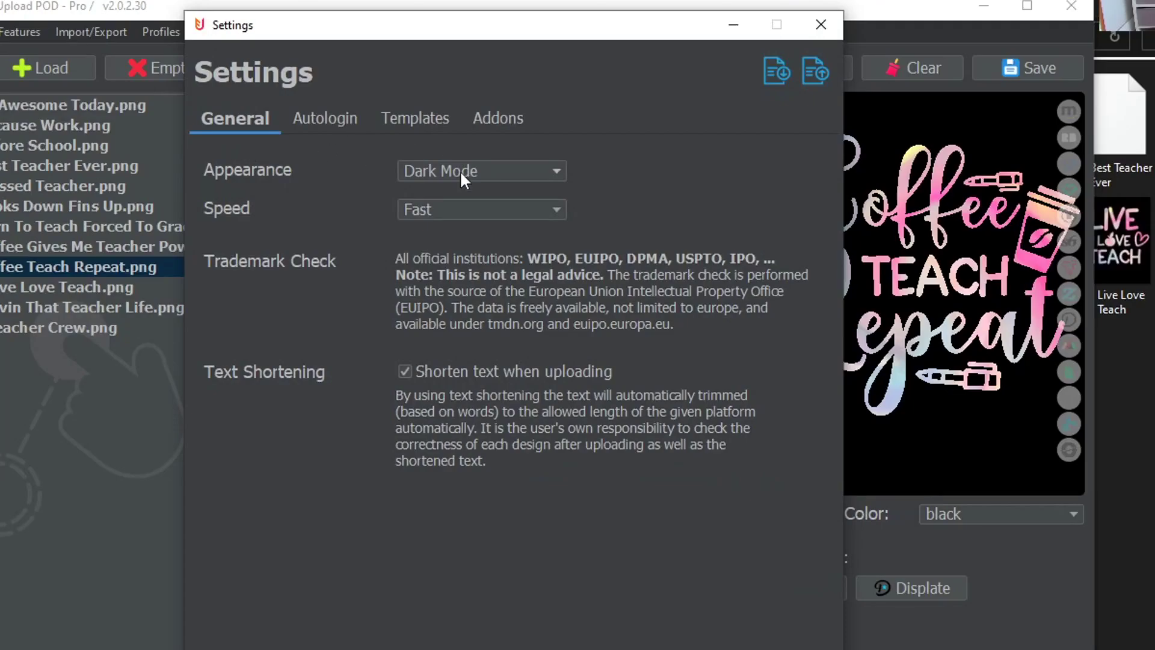
click(460, 170)
click(468, 193)
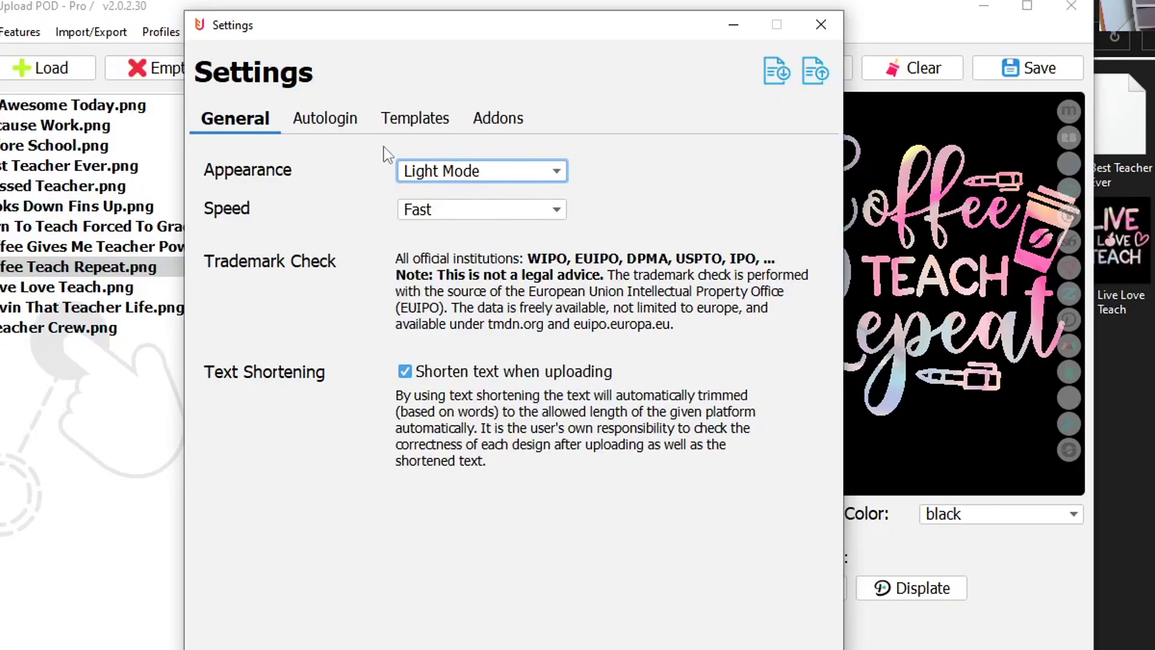
click(468, 174)
click(430, 222)
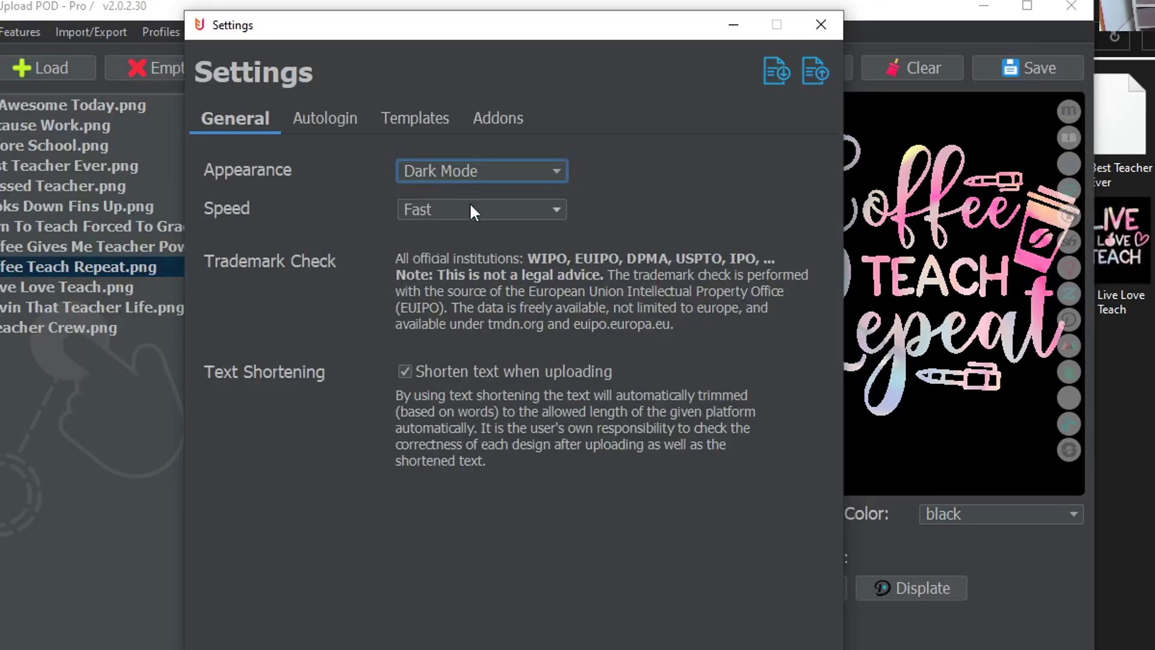
- Show the Templates settings for the Spreadshirt.com platform
click(428, 117)
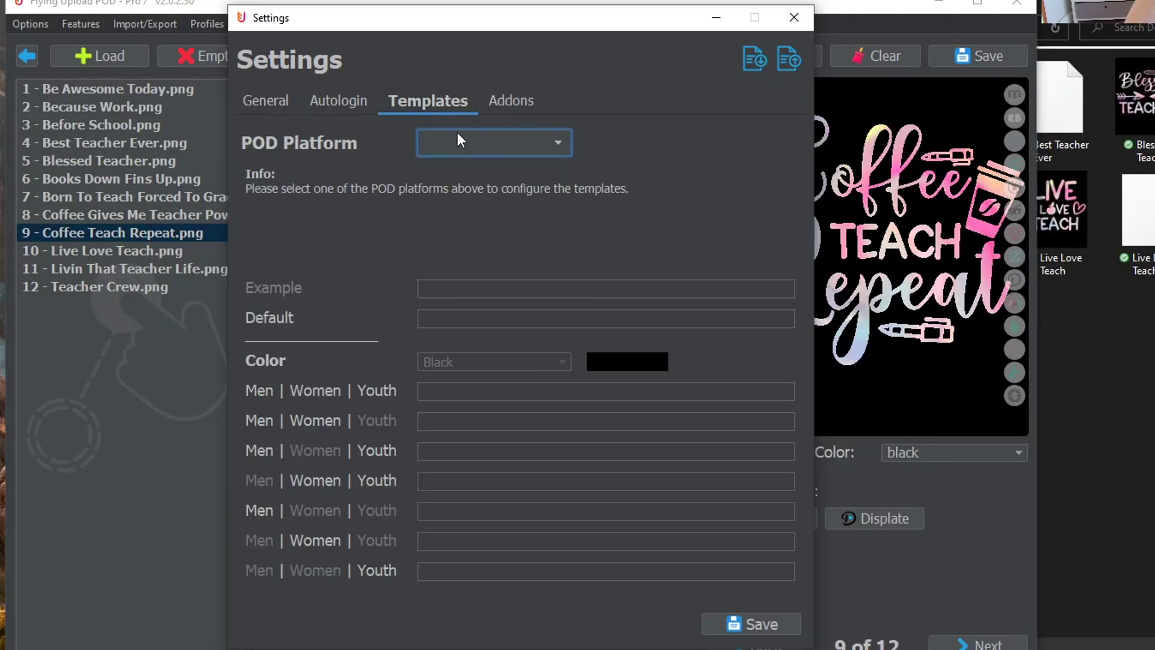
click(475, 143)
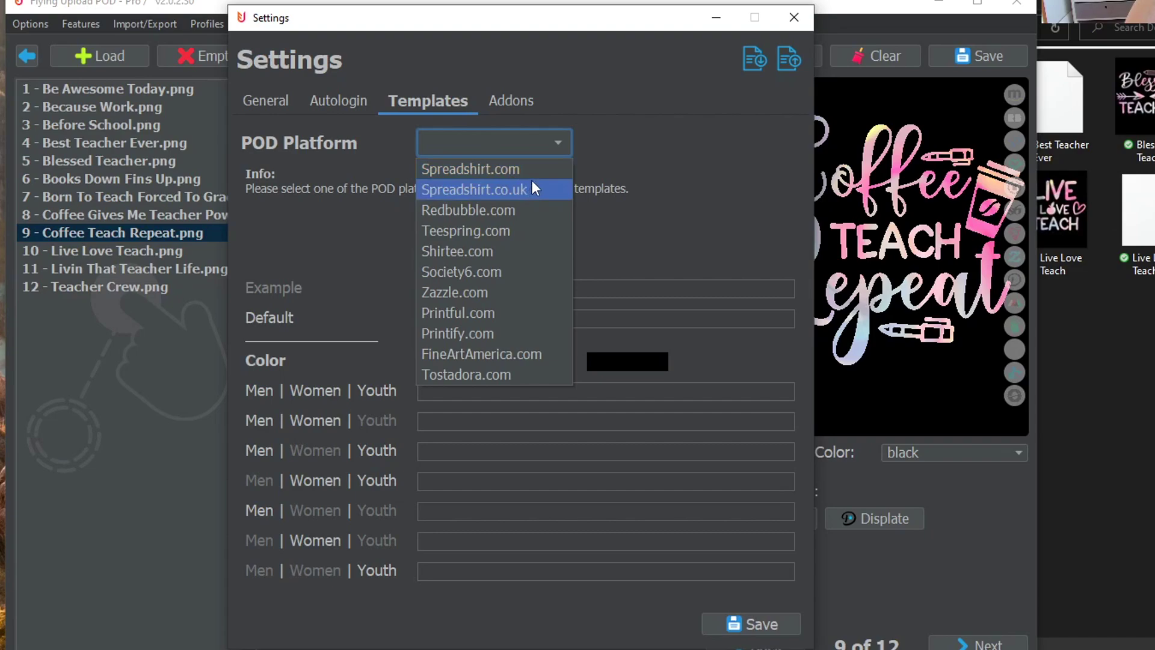
click(471, 169)
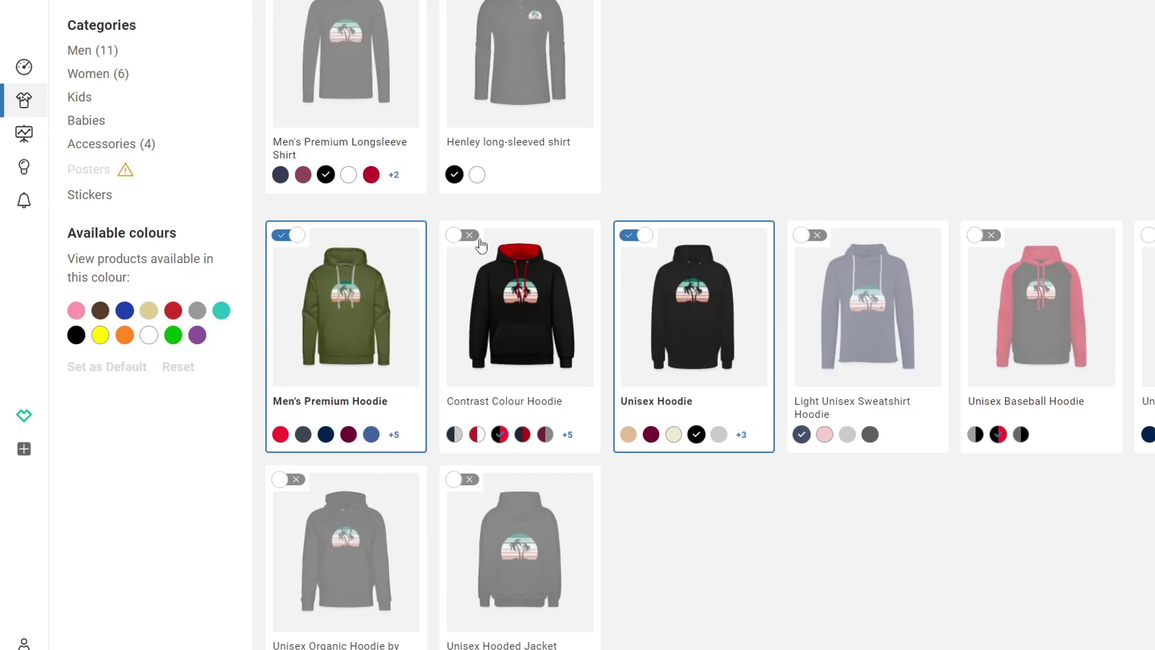
- Enable two hoodies plus the Men's Organic and Premium Sweatshirts, adding navy to the organic one
click(454, 234)
click(813, 235)
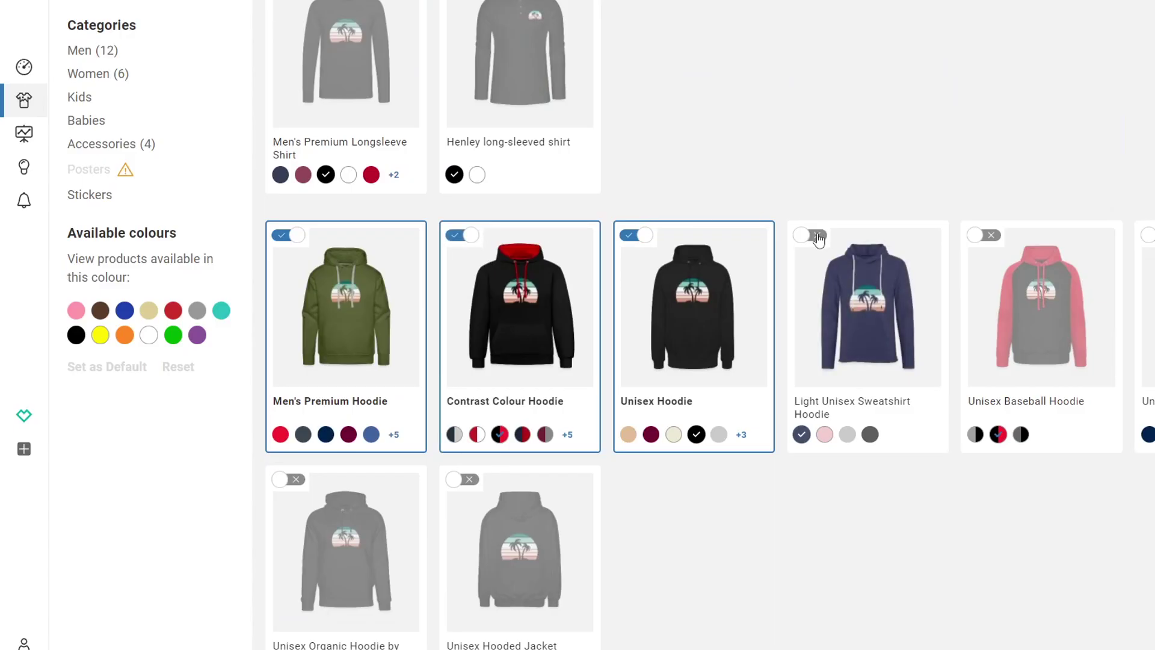
scroll(775, 350, down, 5)
scroll(775, 350, down, 4)
scroll(765, 335, up, 1)
click(636, 51)
click(463, 52)
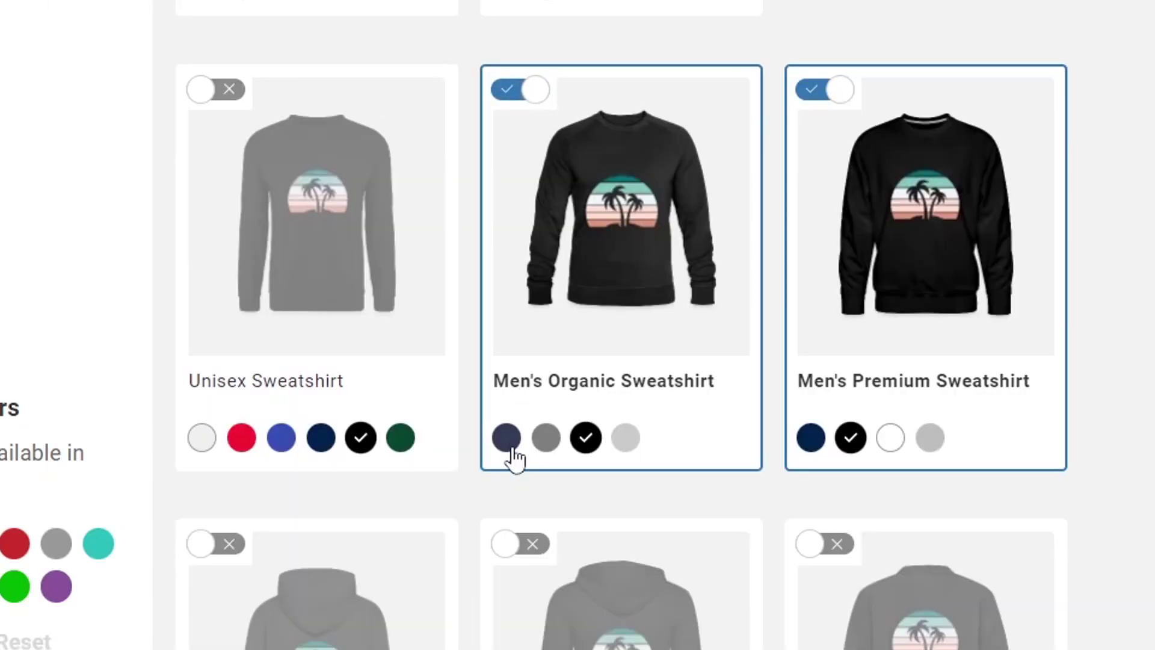
click(456, 251)
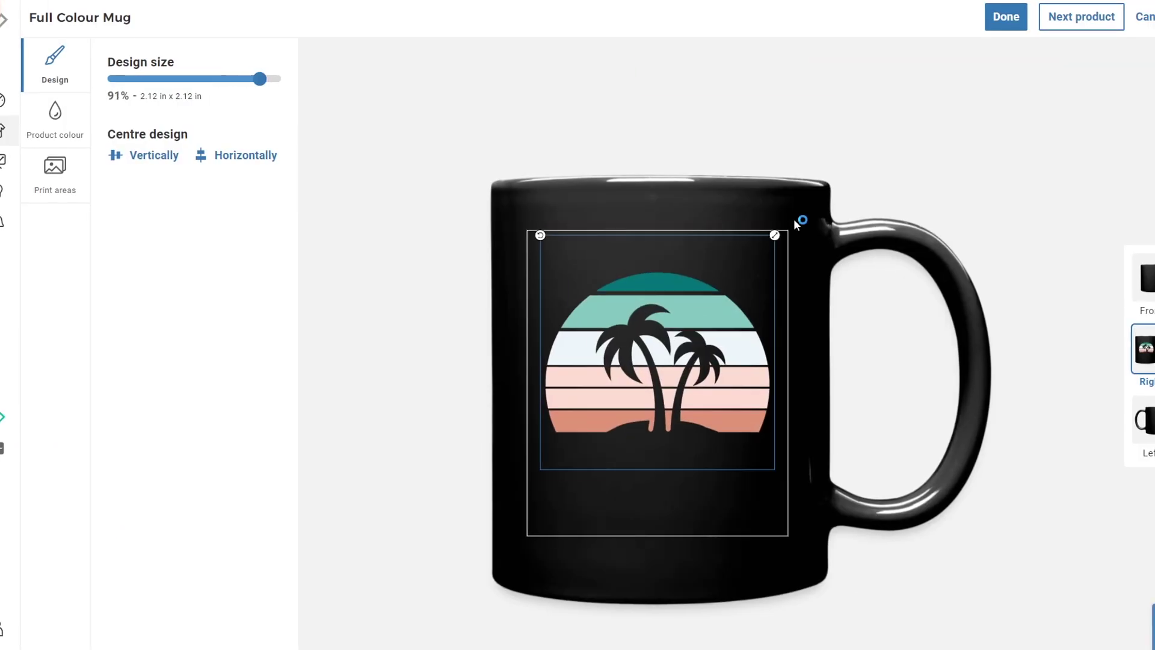
- Enlarge the mug design to 95% and centre it vertically
drag(793, 218, 796, 220)
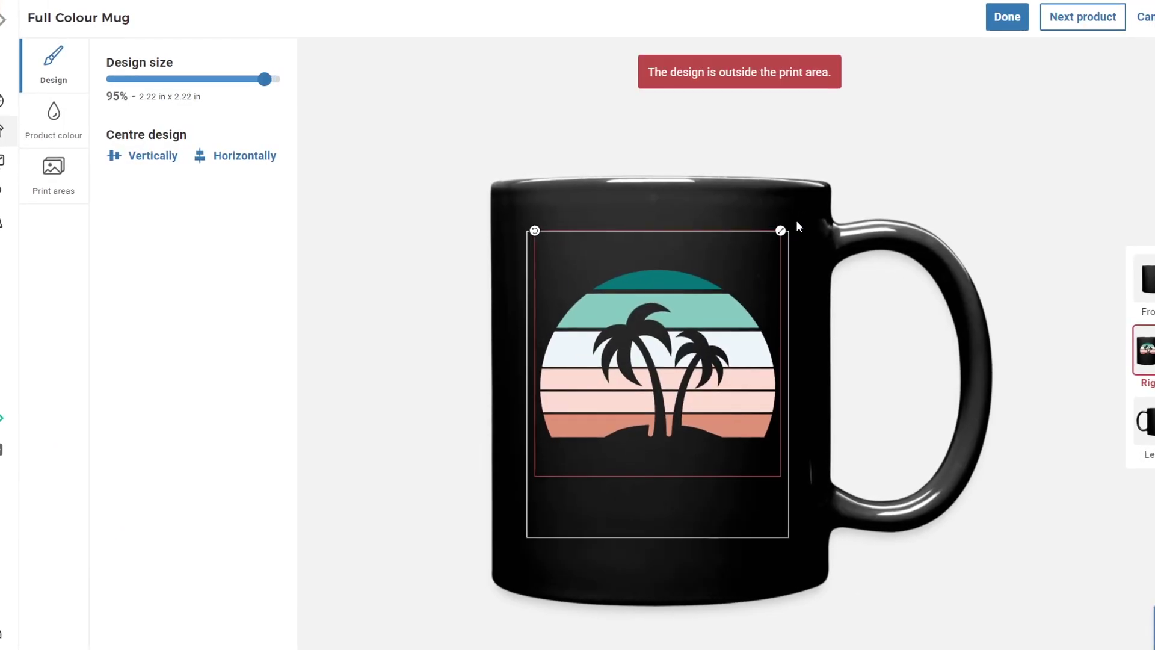
click(150, 157)
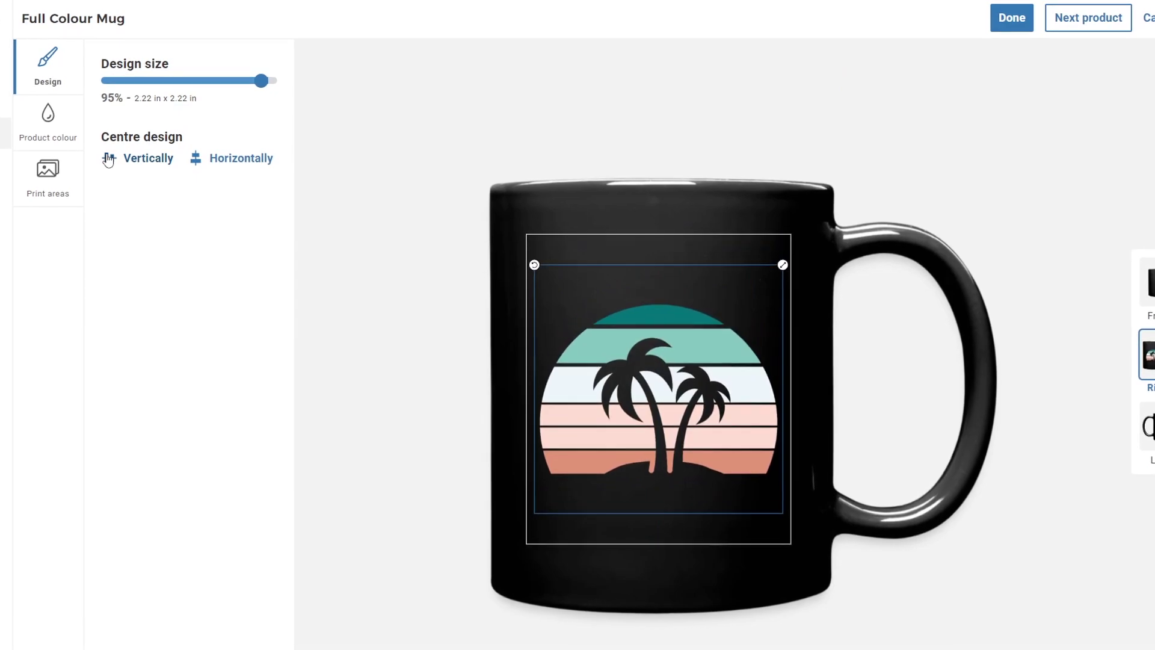
click(1016, 19)
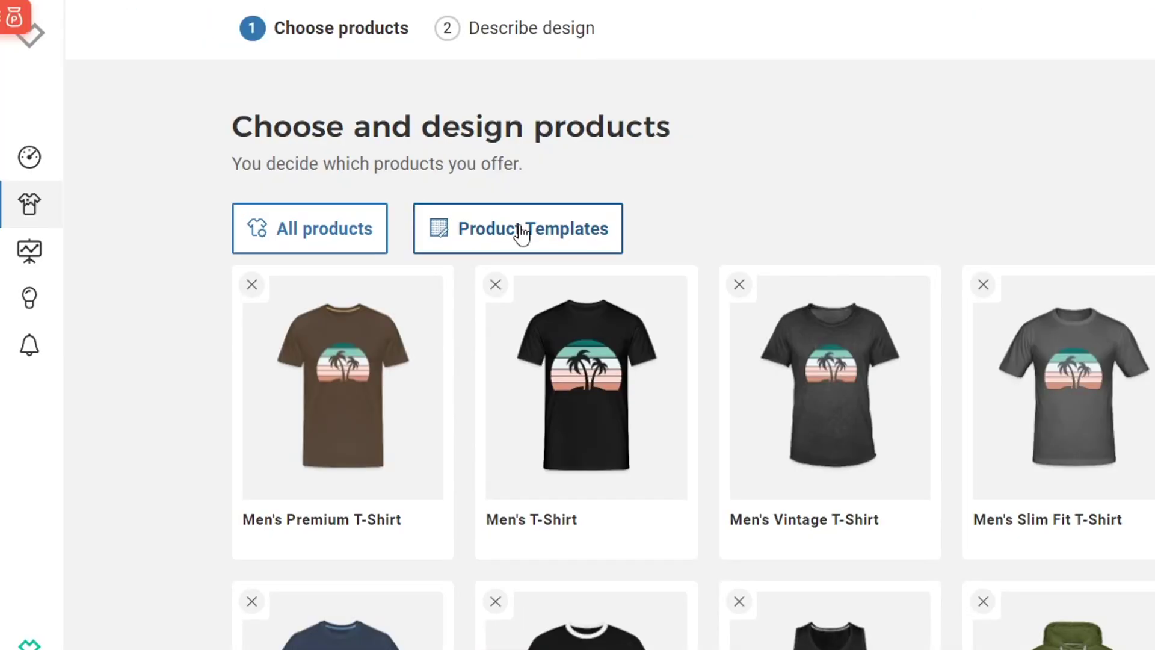
- Save the product selection as a template named 'Dark Products'
click(522, 234)
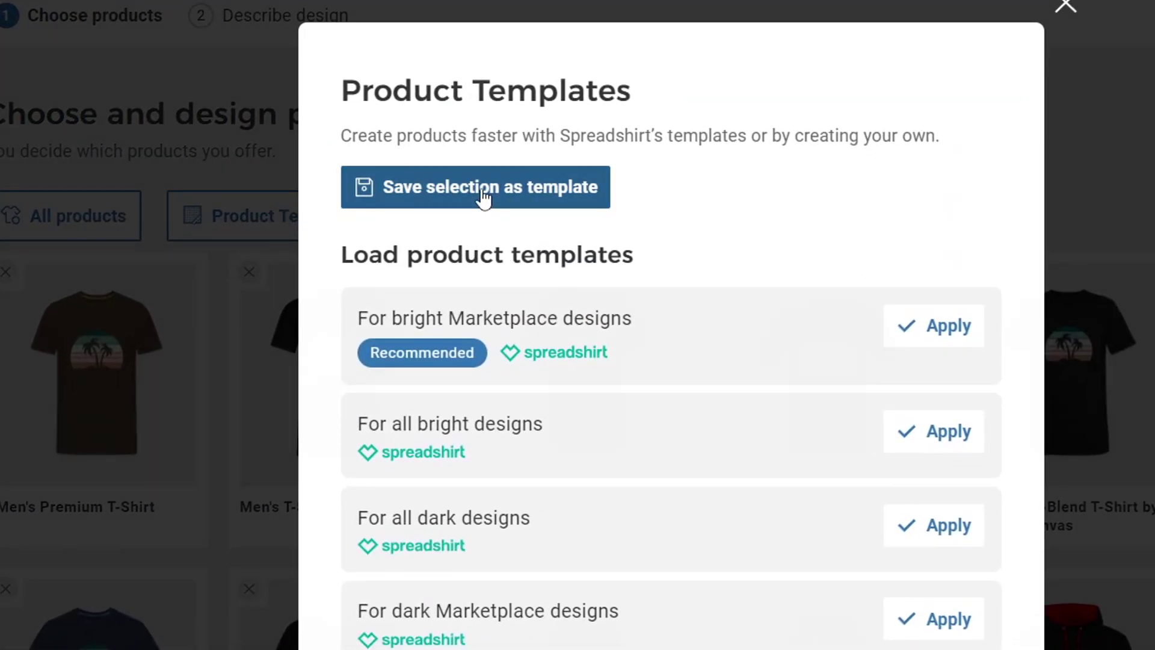
click(485, 197)
click(483, 236)
text(Dark Products)
click(955, 253)
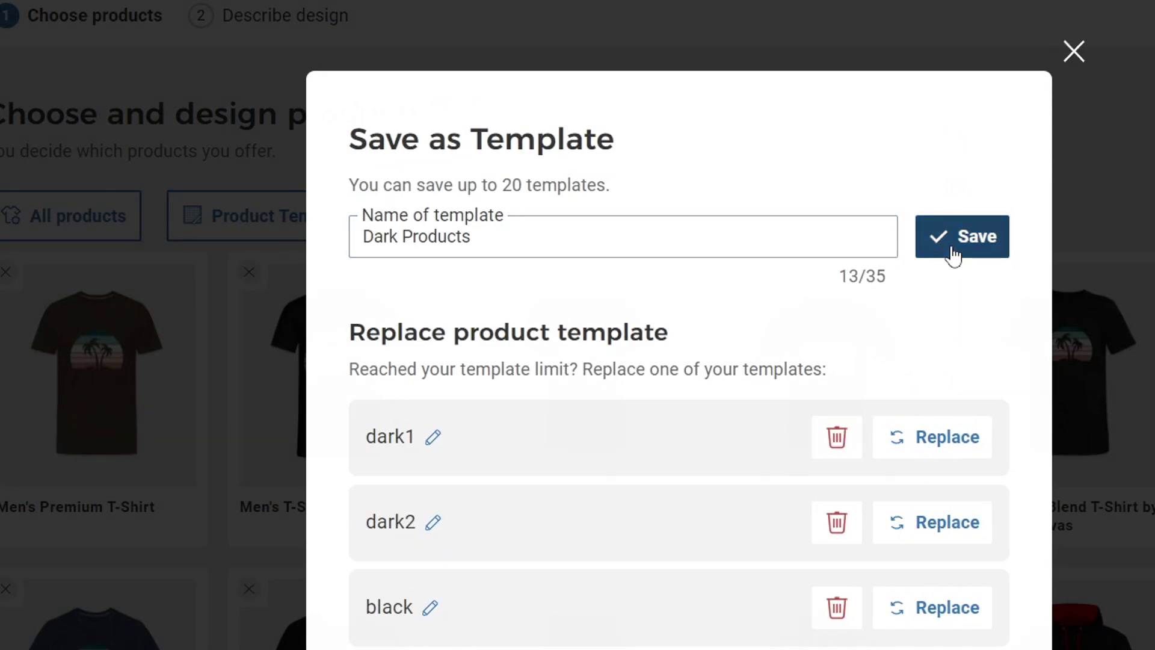
- Copy the Black template name and apply the Black template to the products
drag(318, 338, 365, 339)
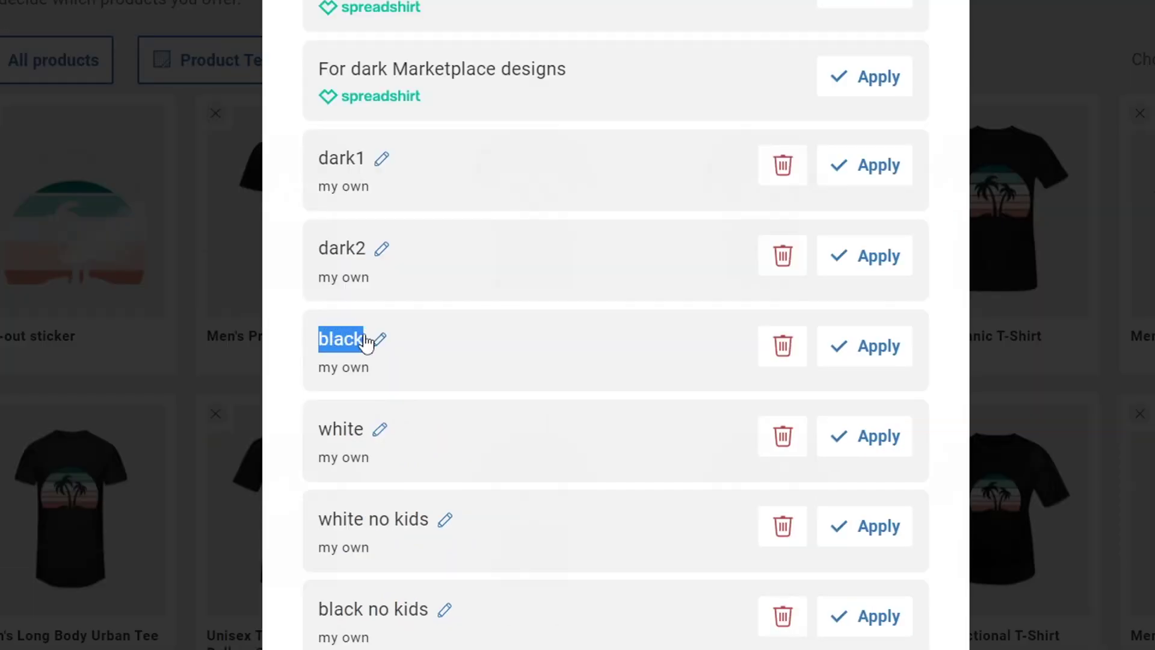
right_click(352, 341)
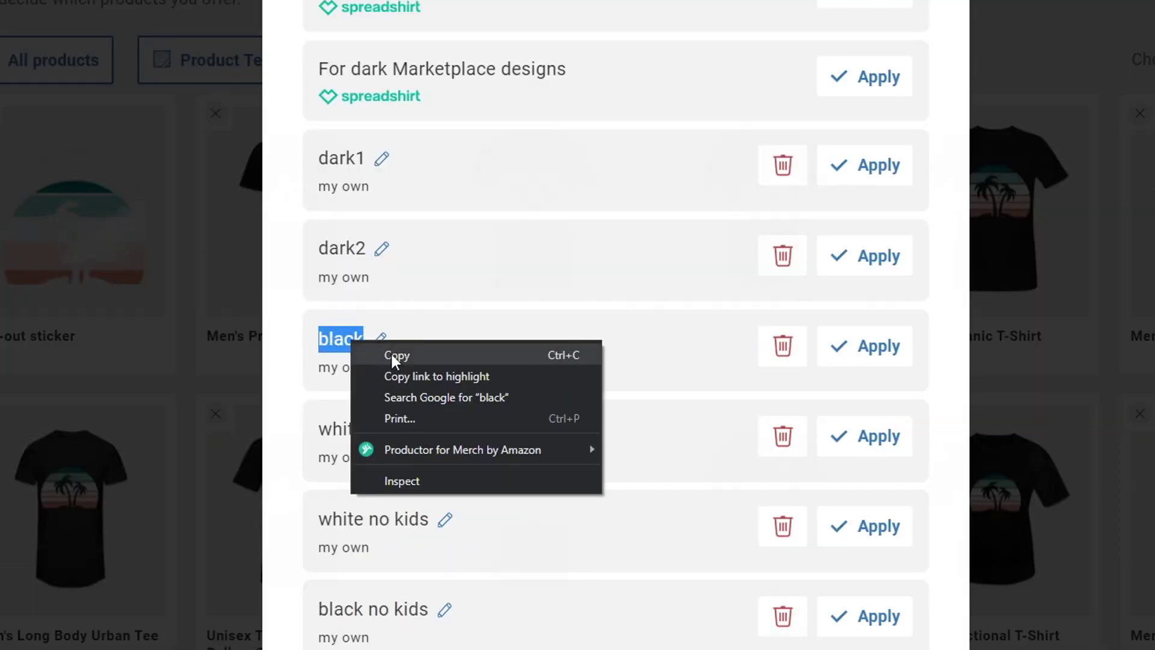
click(391, 355)
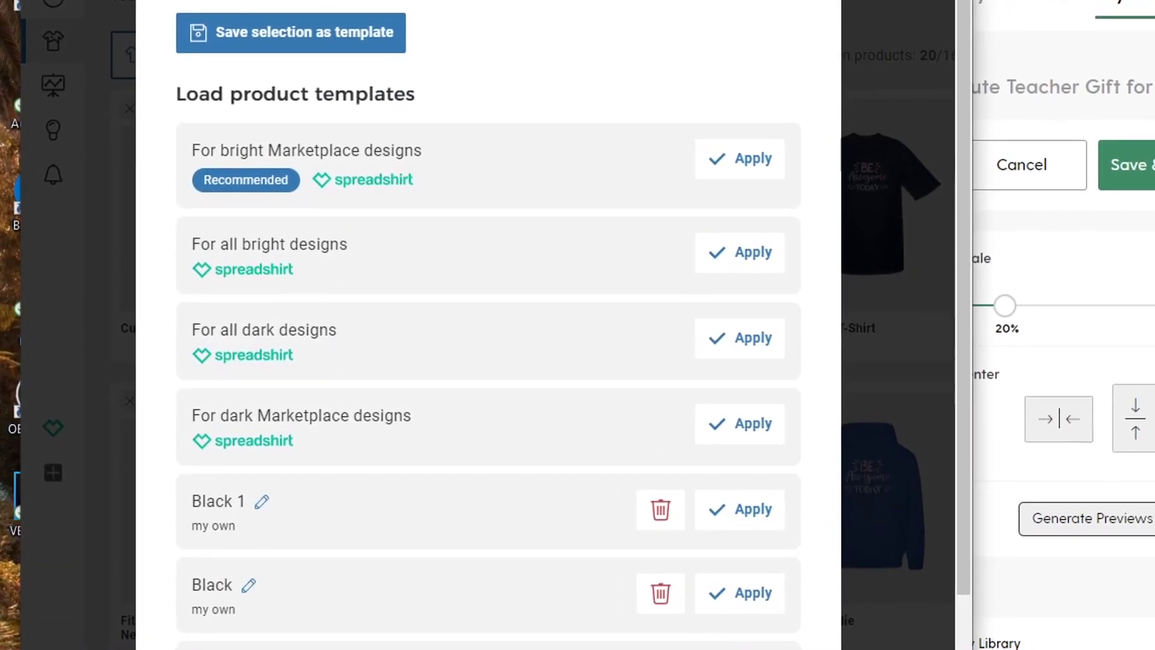
click(746, 590)
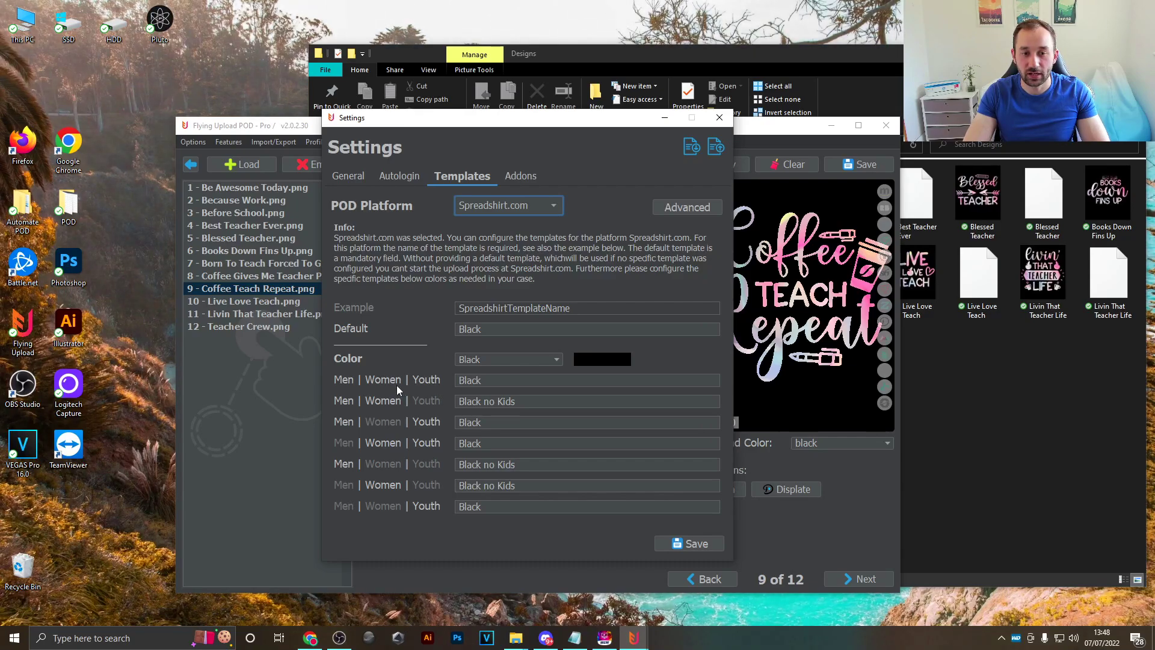
- Change the Spreadshirt.com template colour to White and check the White template names
drag(415, 118, 514, 120)
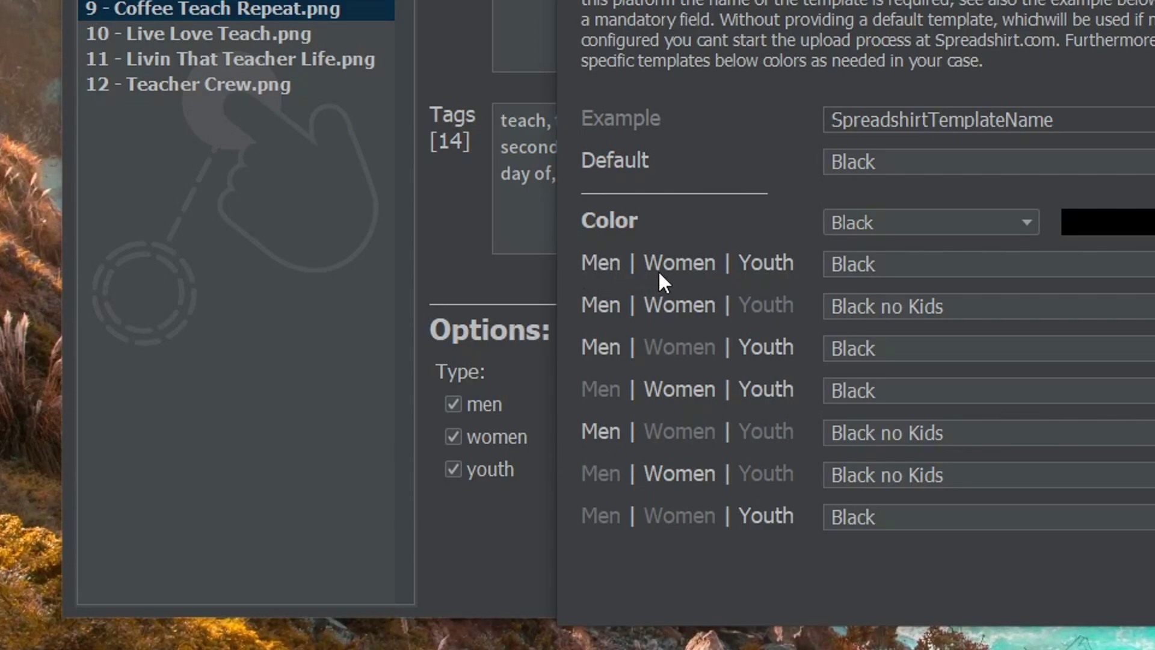
double_click(859, 265)
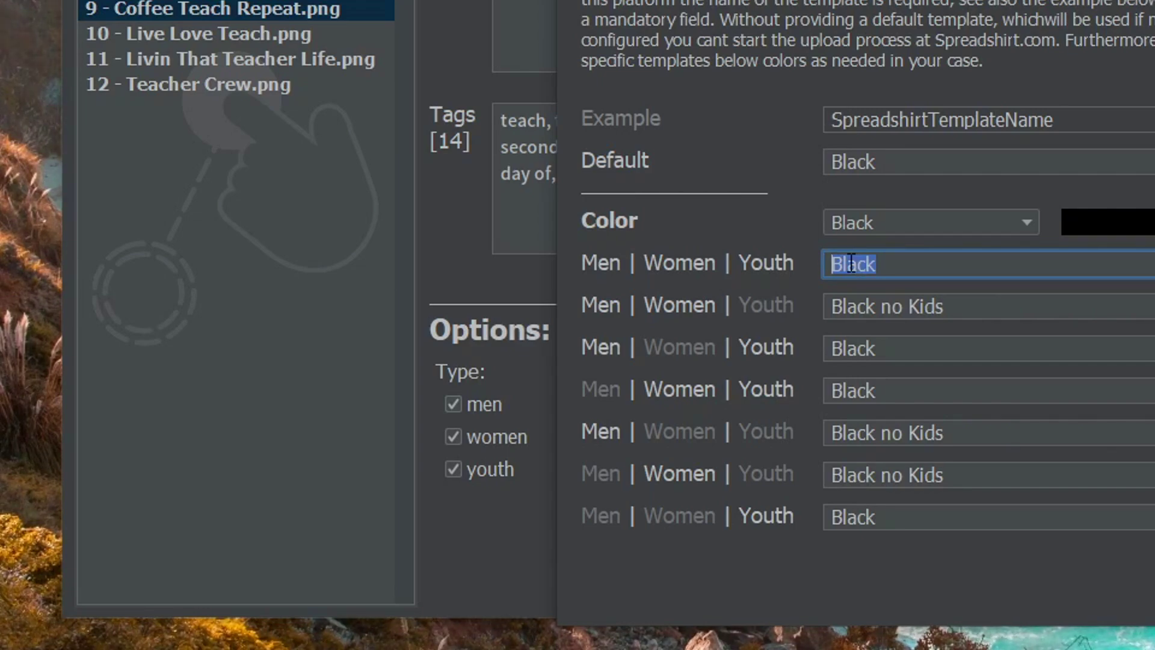
click(1001, 218)
click(935, 291)
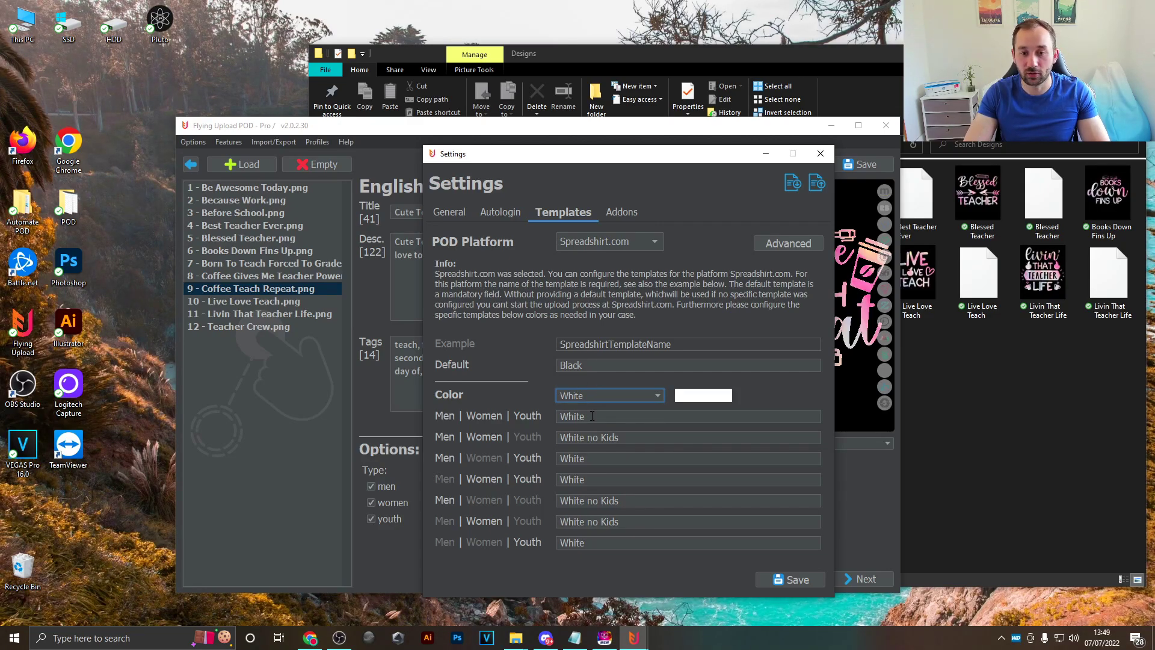
drag(595, 414, 550, 417)
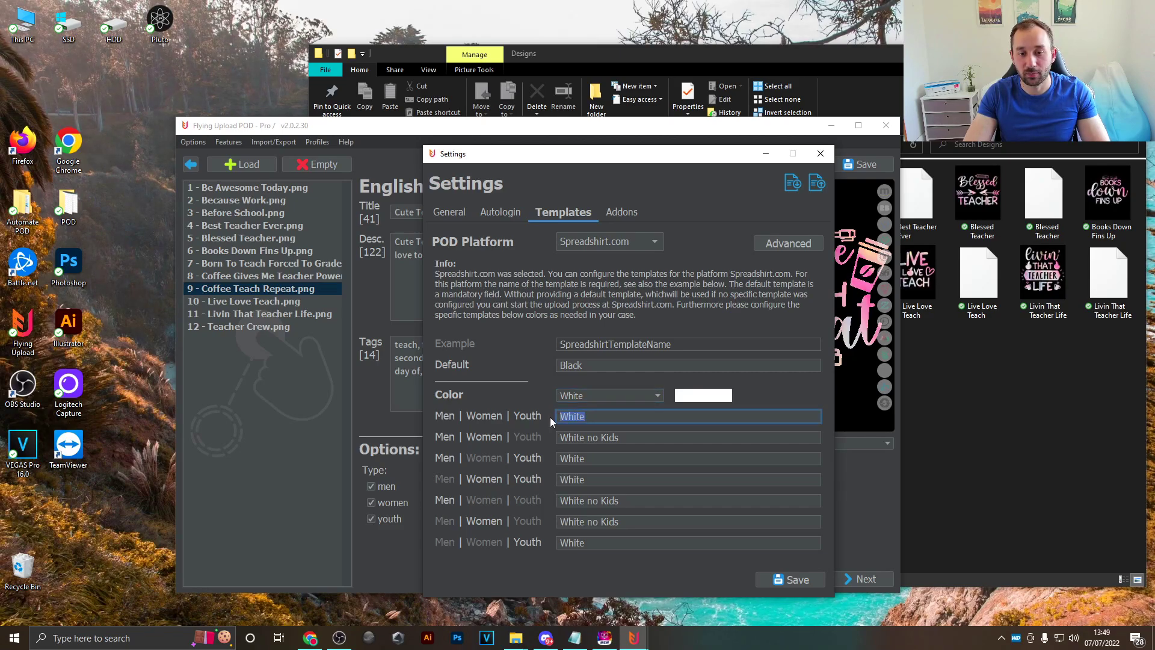
click(632, 241)
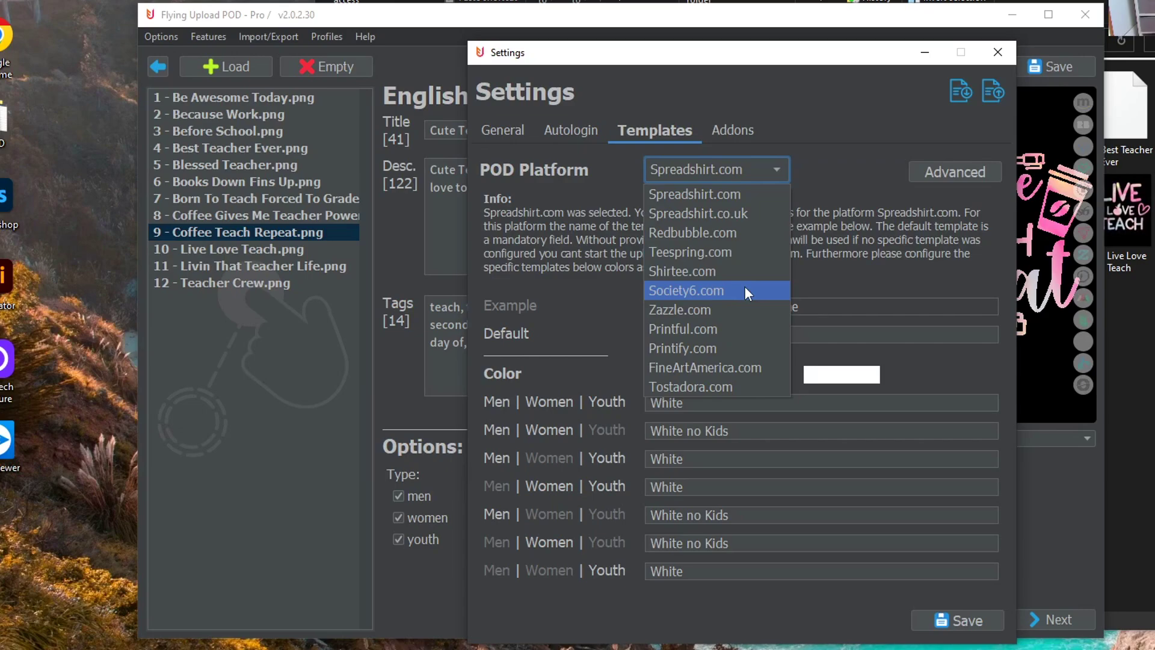
- Review the Spreadshirt.co.uk black templates, then close the Settings window
click(747, 292)
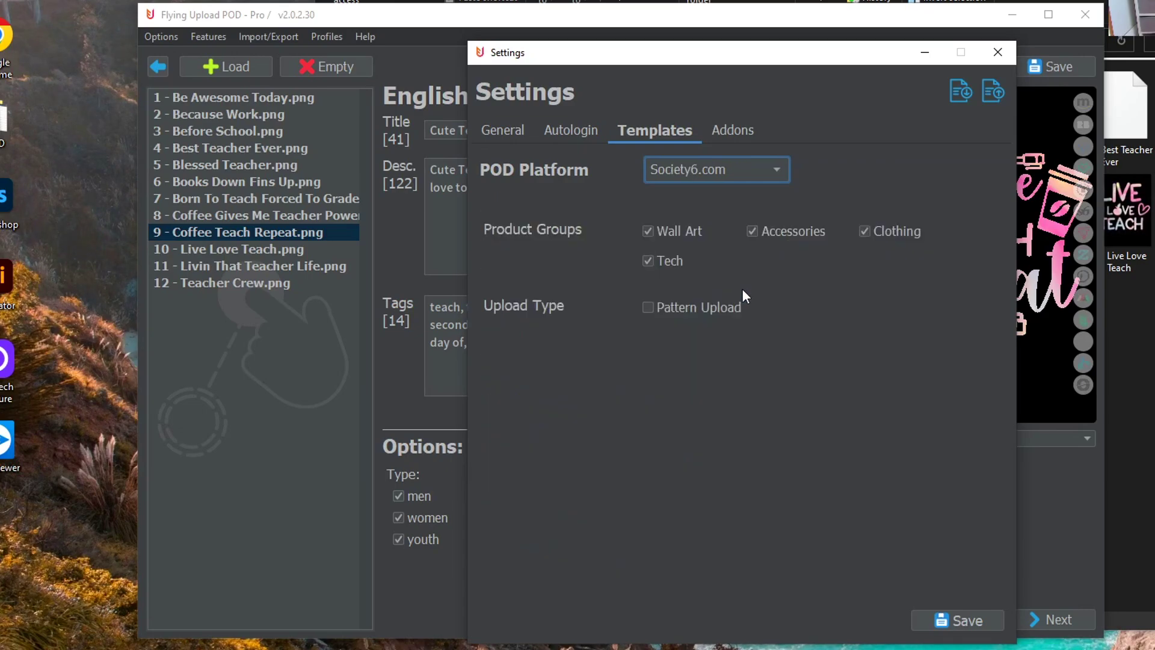
click(662, 230)
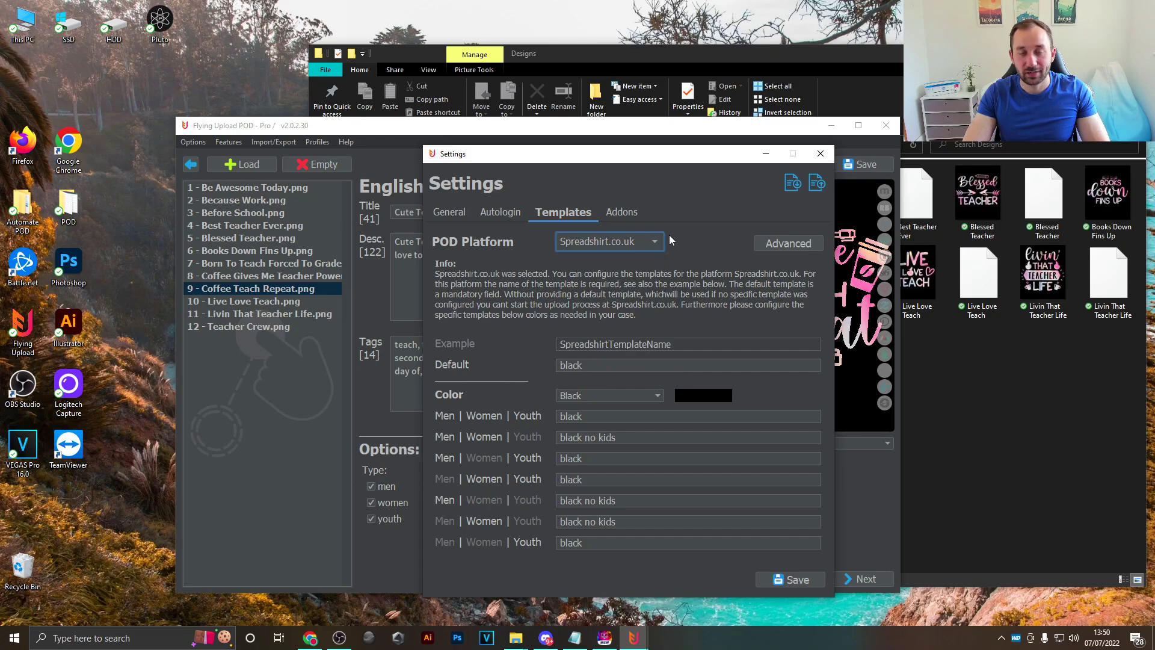
click(623, 247)
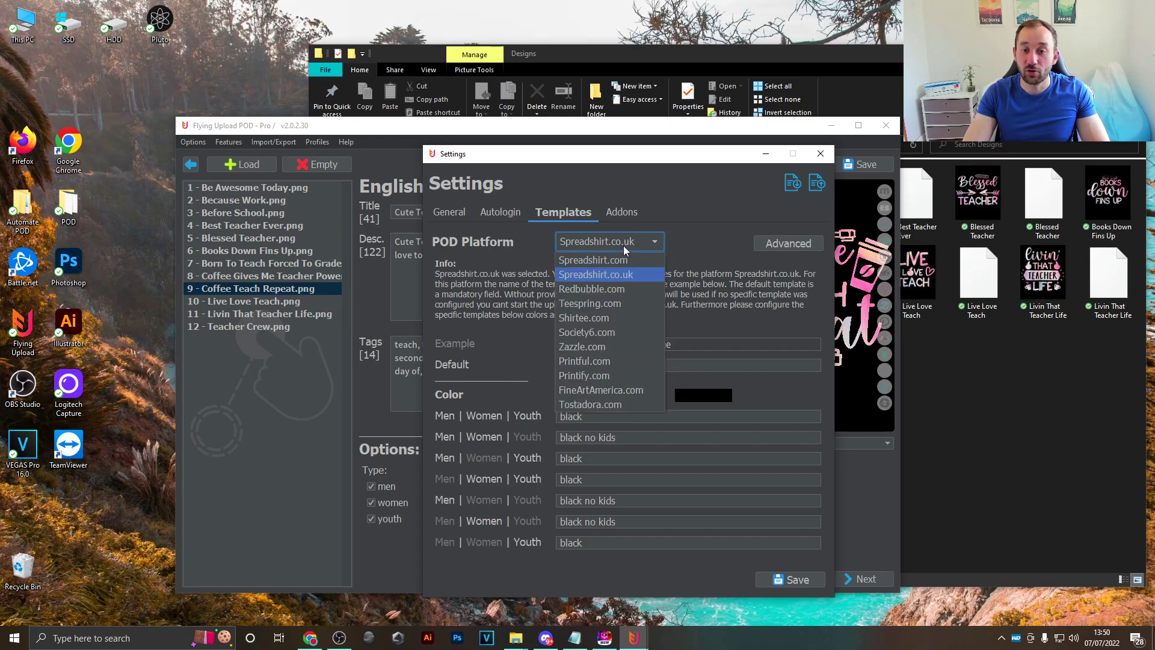
click(681, 223)
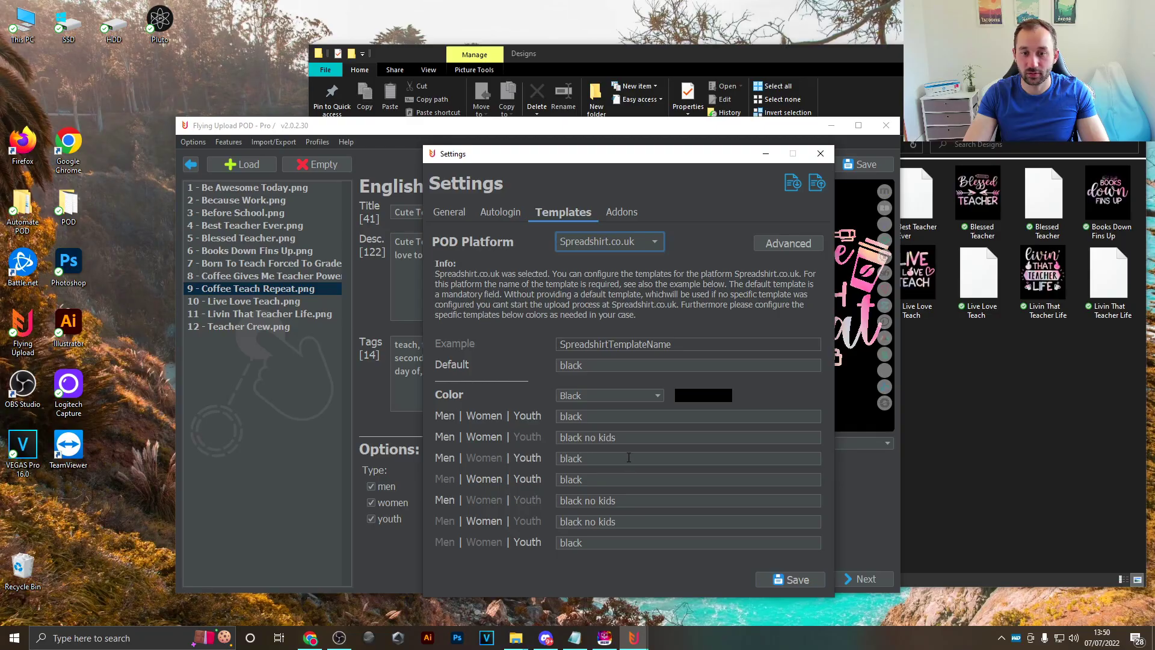
click(821, 154)
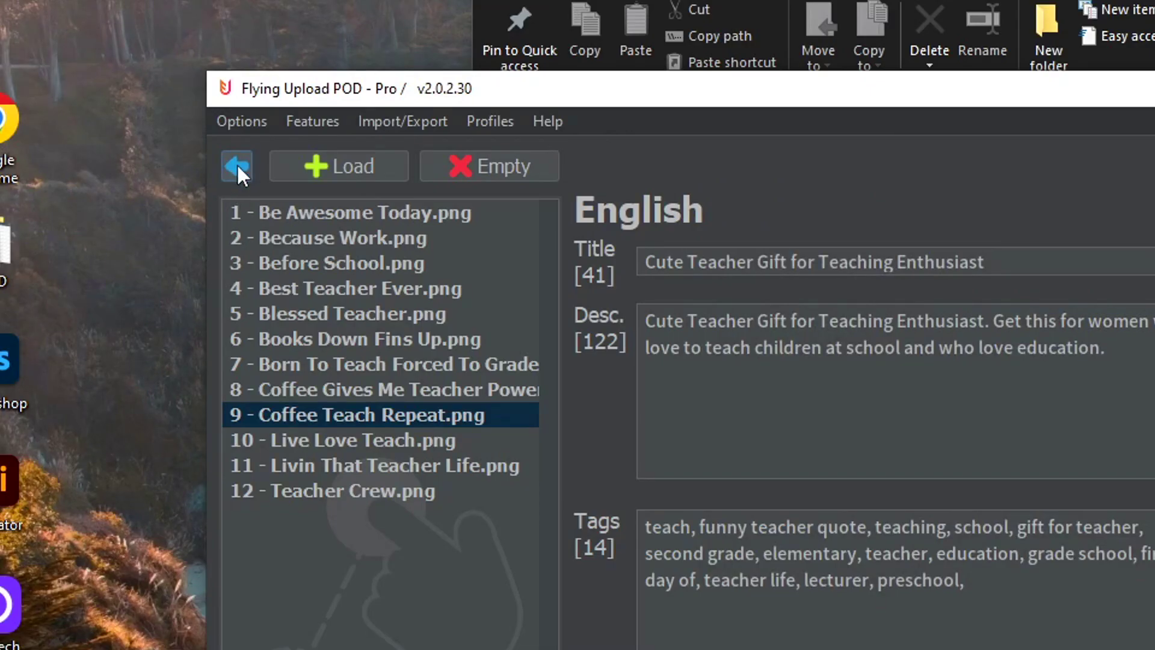
- Go to the upload page and empty the loaded design list
click(236, 166)
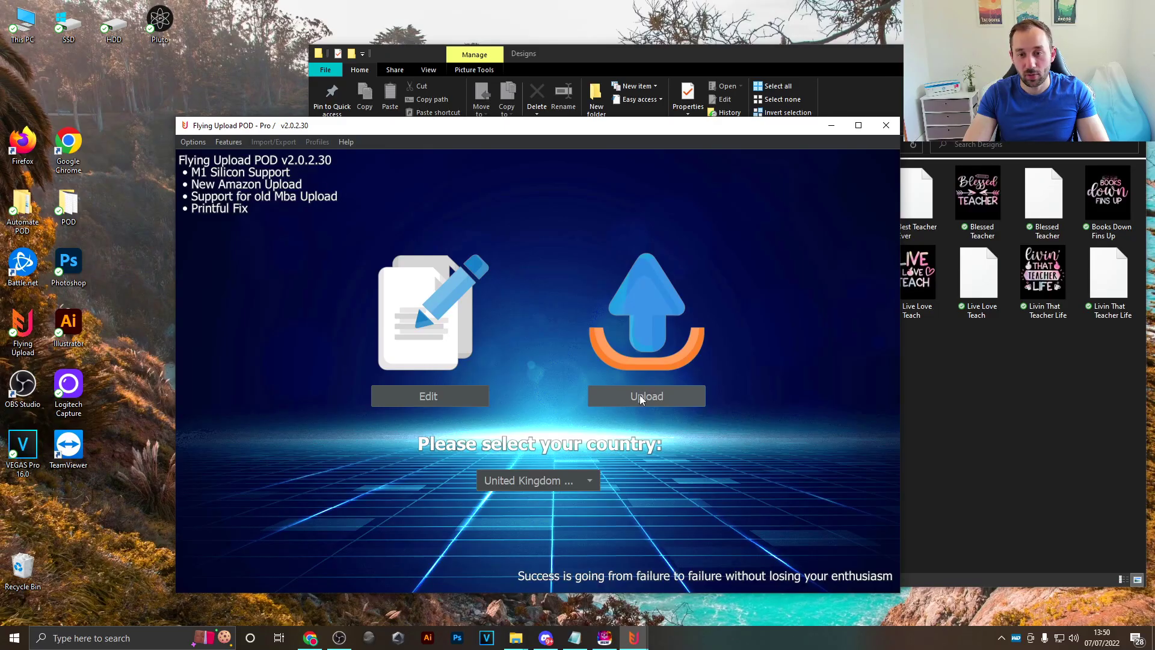
click(642, 396)
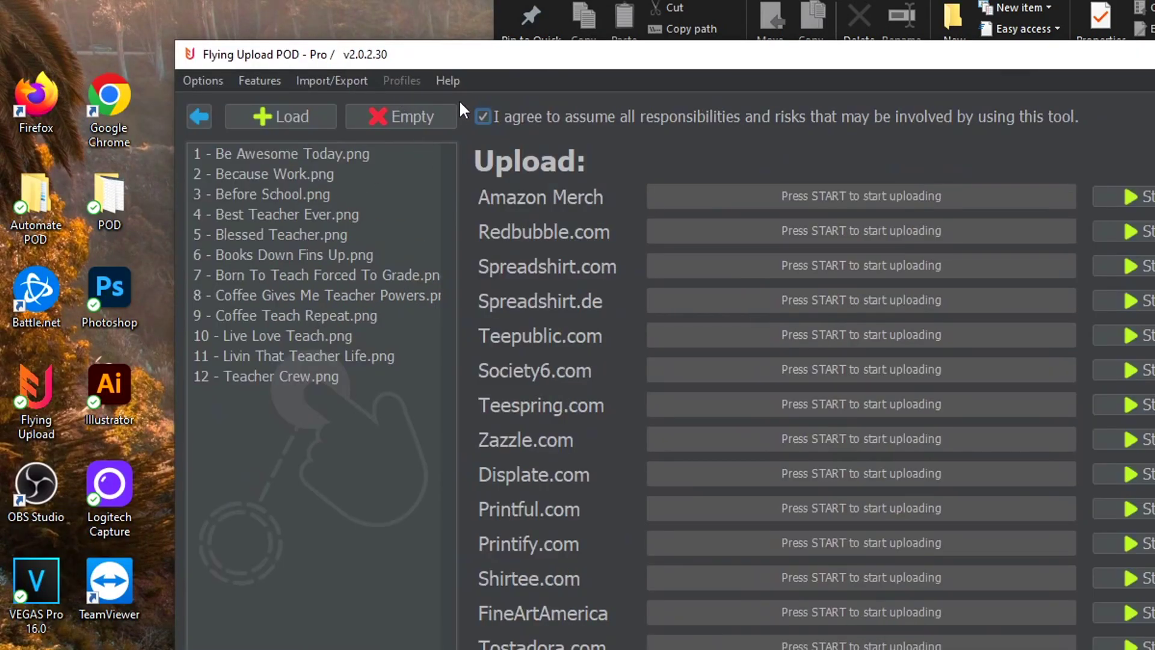
click(431, 117)
click(757, 470)
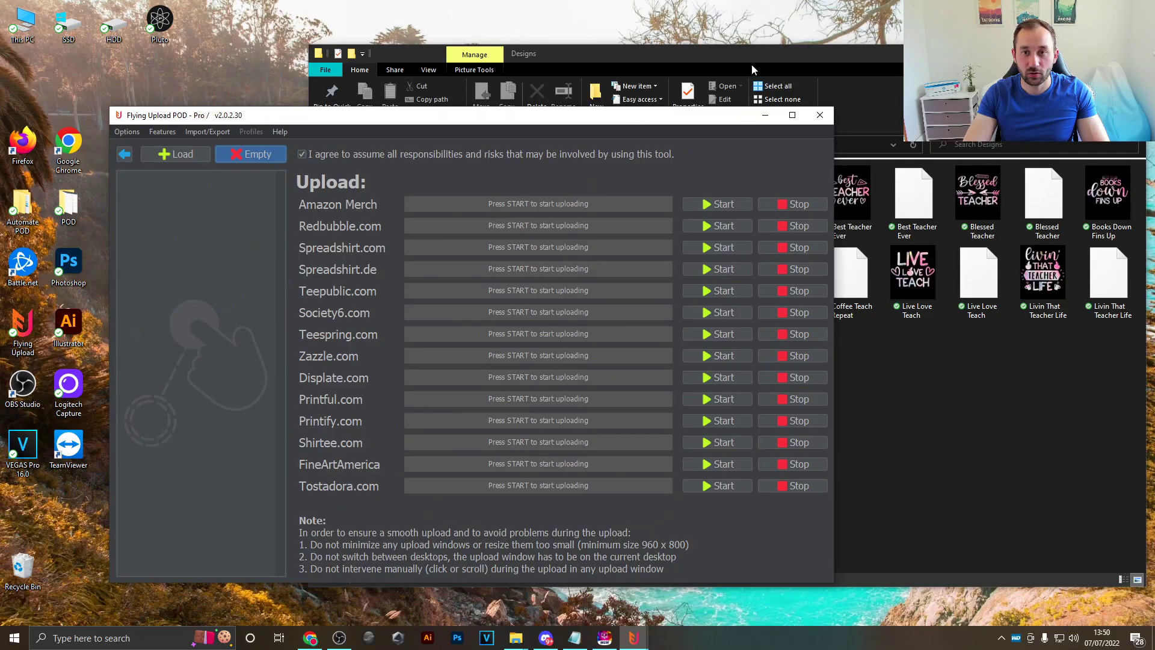
- Drag all twelve files from the Designs folder into the list and start the Society6 upload
click(754, 57)
drag(451, 432, 1147, 158)
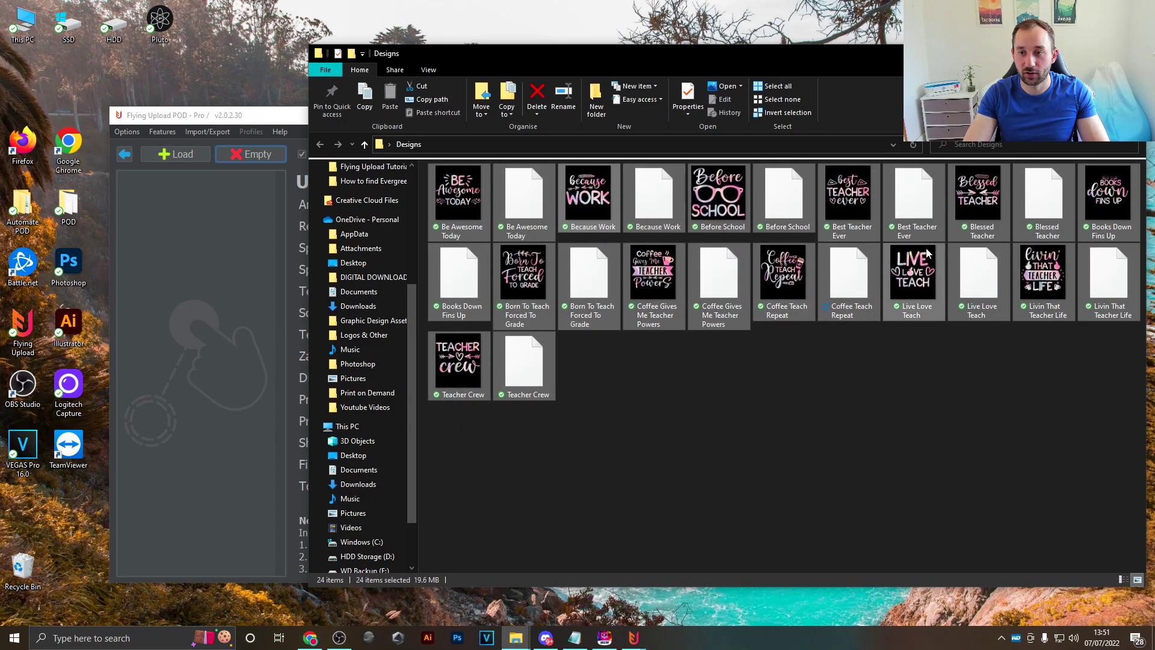
drag(927, 253, 168, 197)
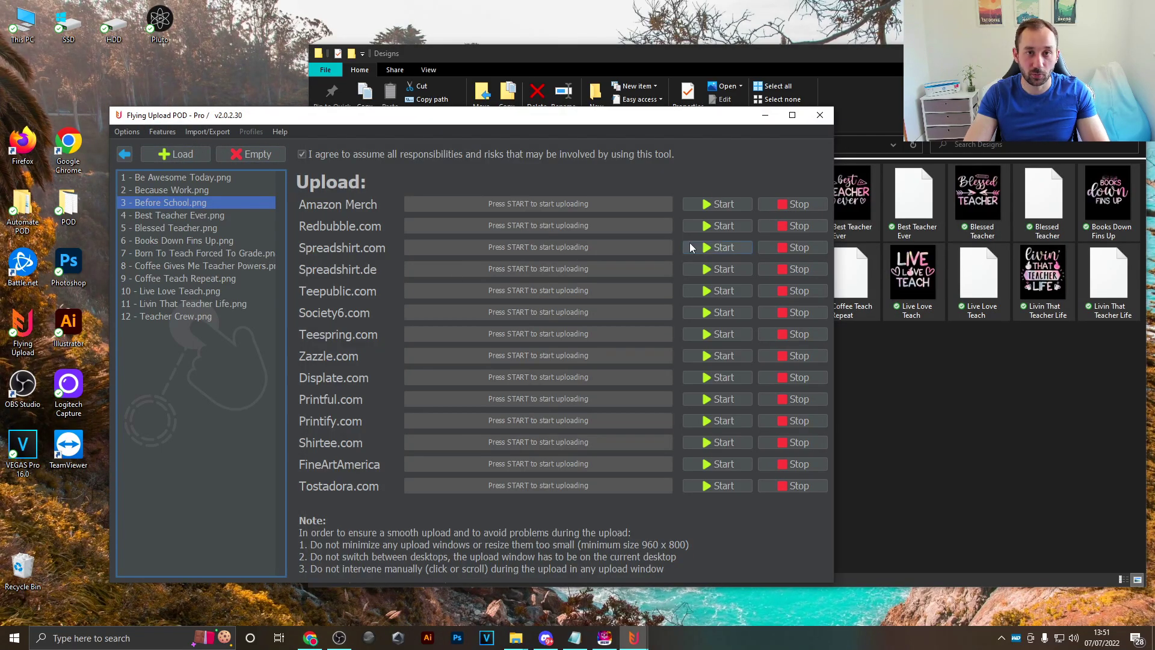
key(Tab)
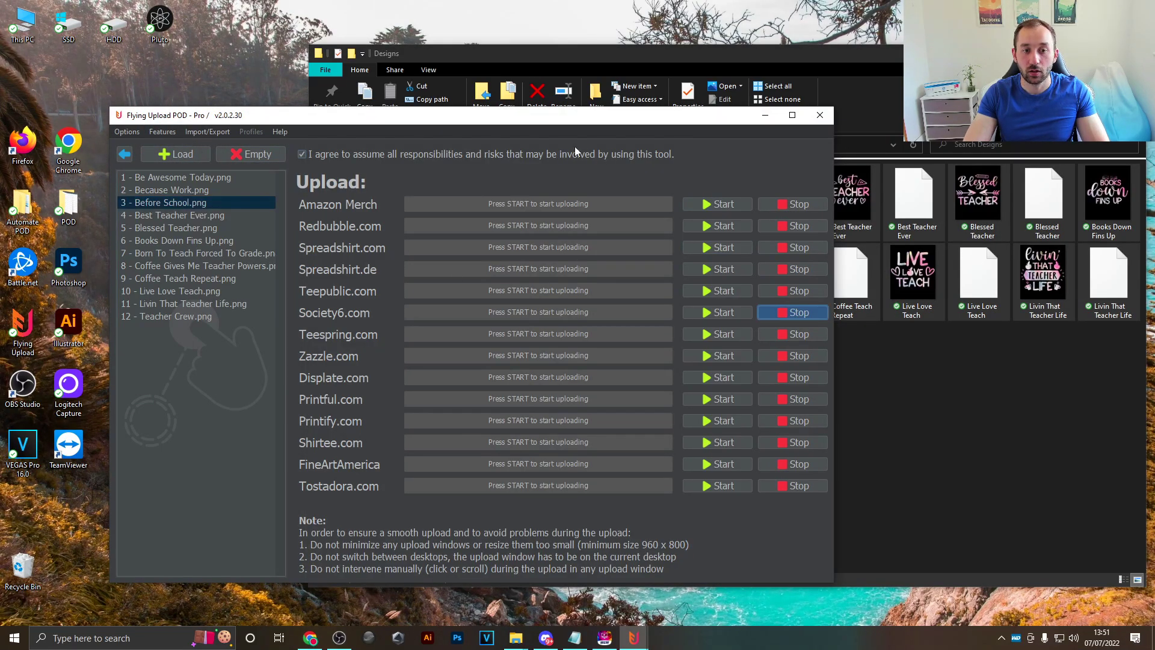
click(720, 313)
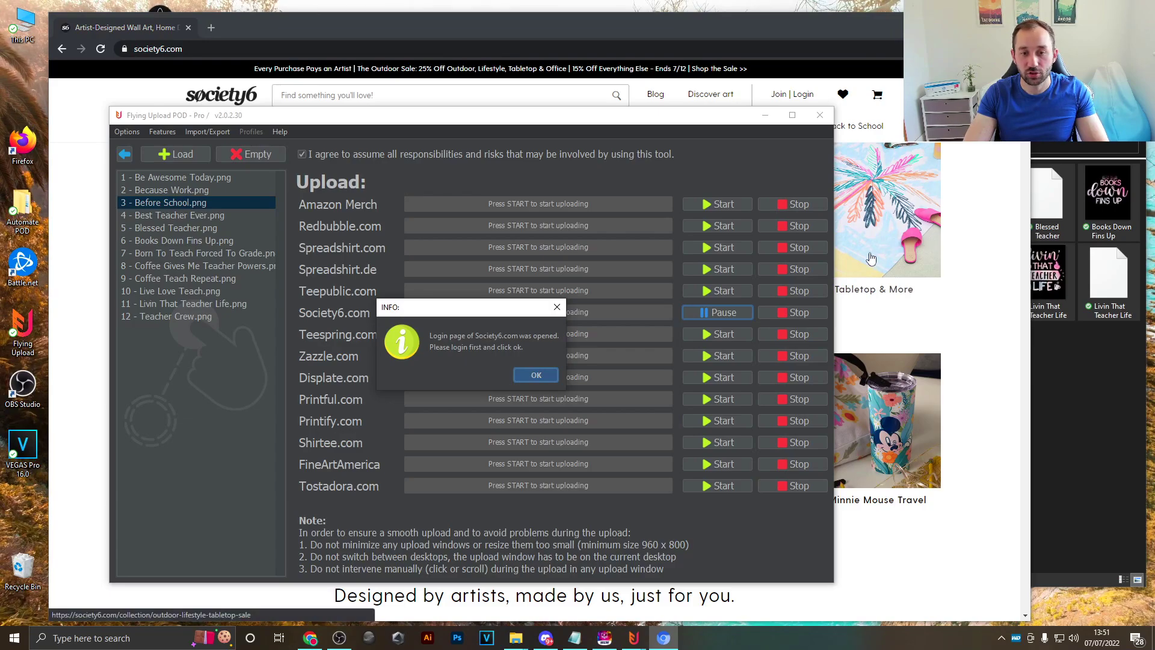
- Open the Society6 Join | Login form in Chrome, then return to the waiting Flying Upload login notice
drag(469, 312, 433, 302)
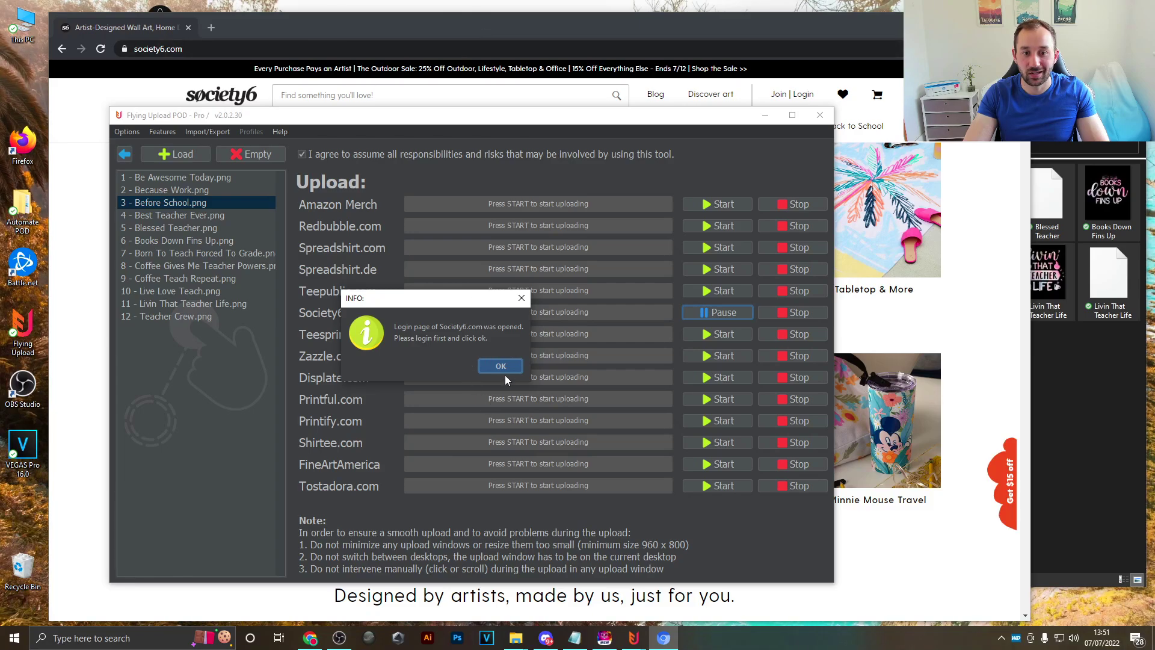
click(510, 49)
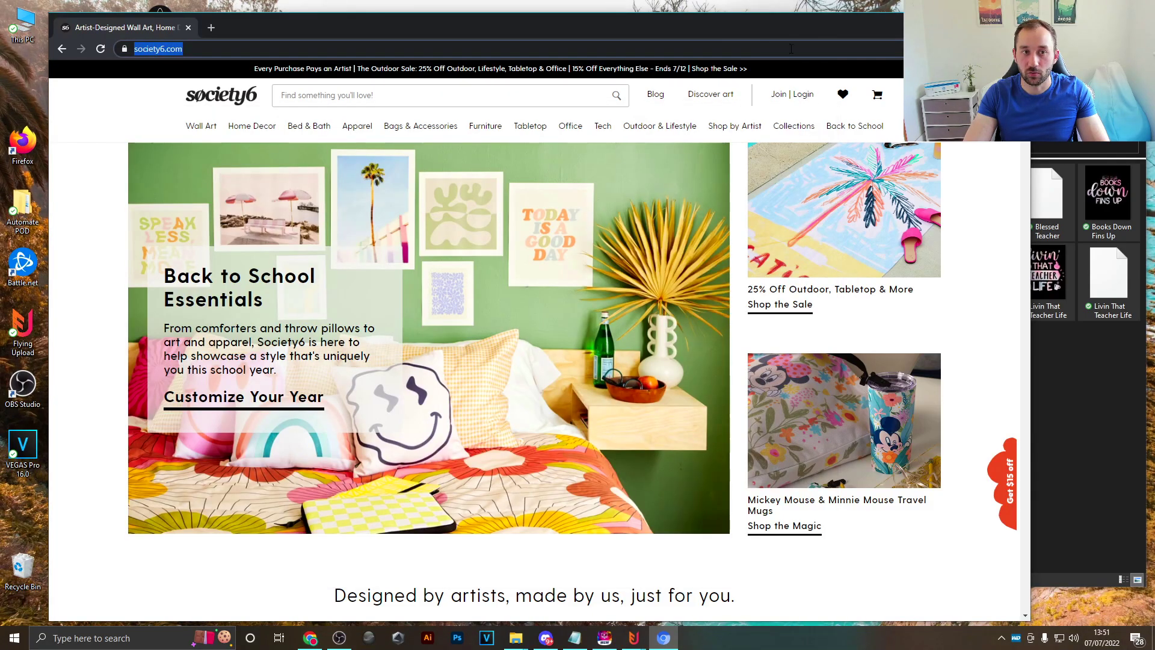
click(781, 95)
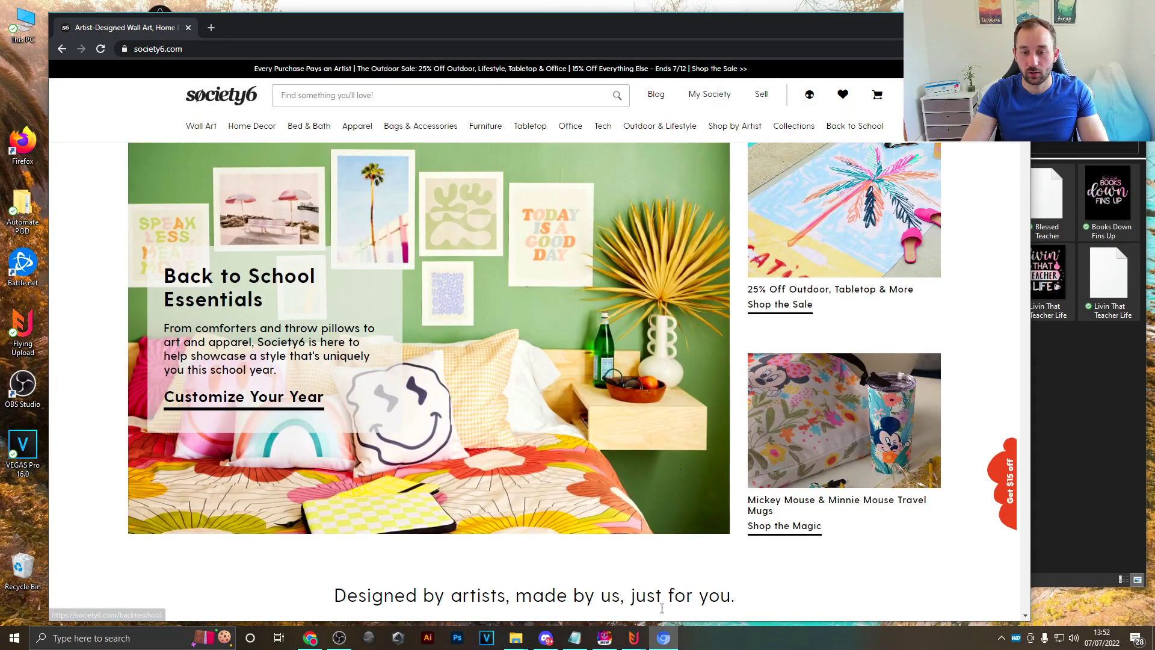
mouse_move(637, 639)
click(679, 590)
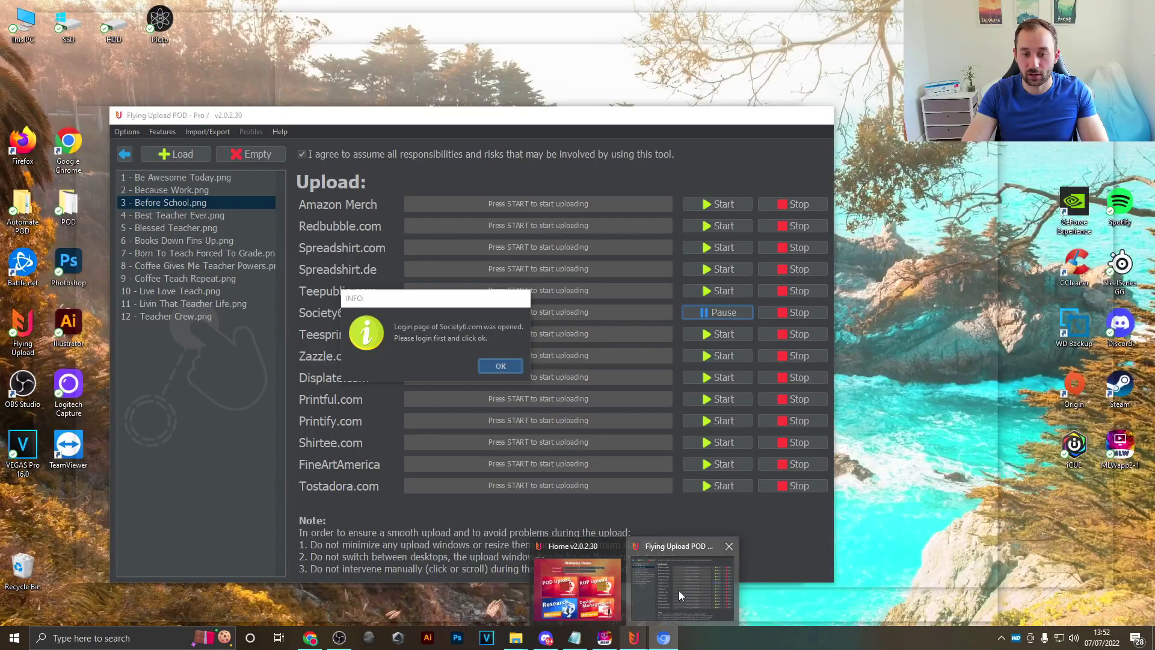
- Confirm the Society6 login notice so the first teacher design uploads as a draft, then check the uploader
click(502, 365)
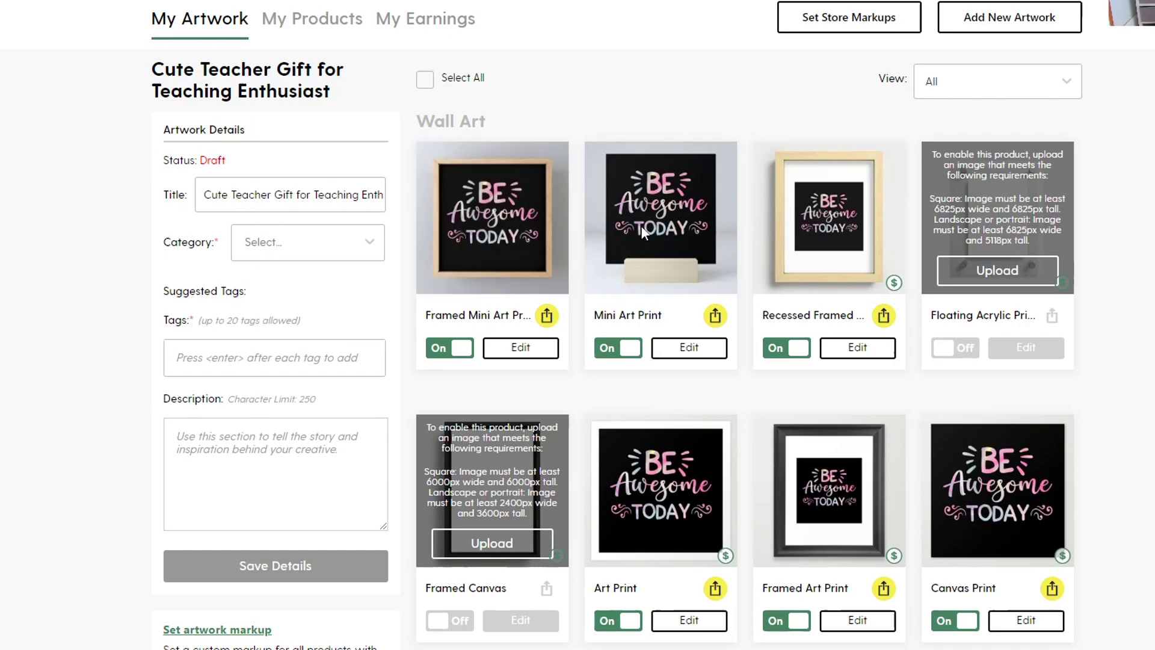
click(689, 348)
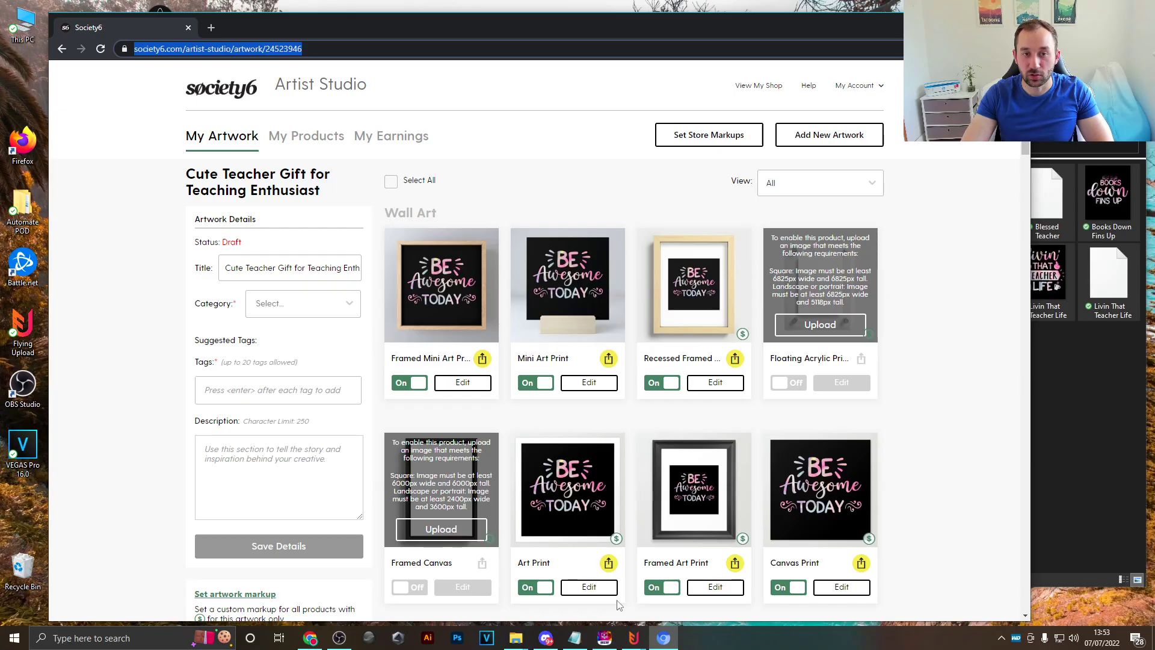
click(629, 642)
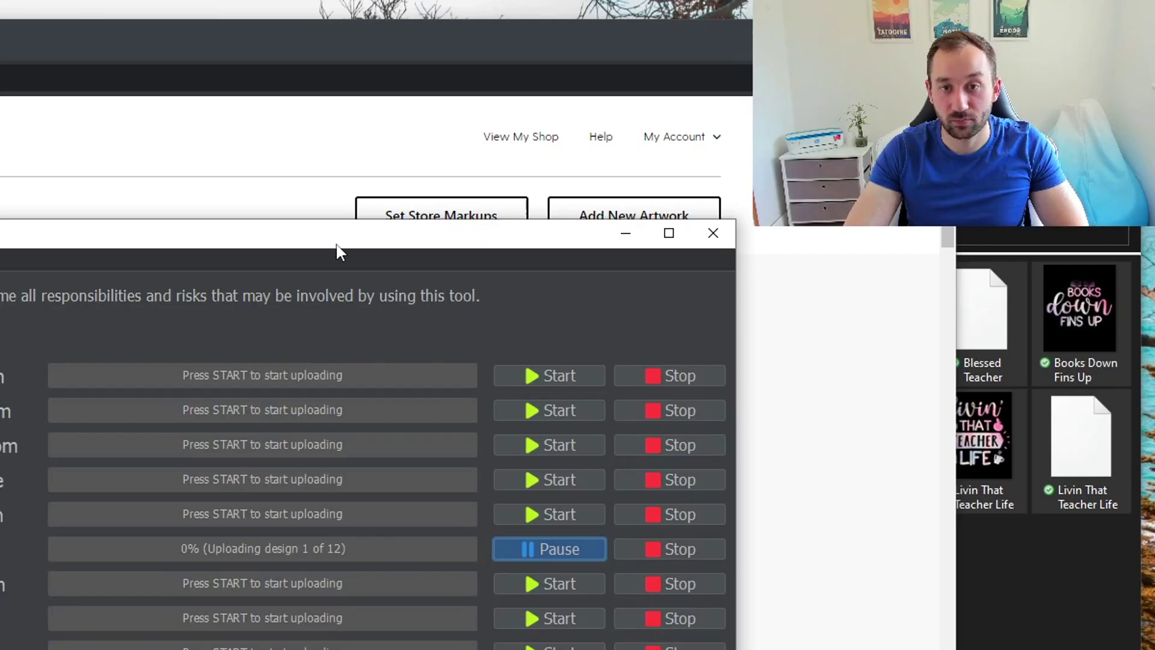
drag(396, 202, 394, 209)
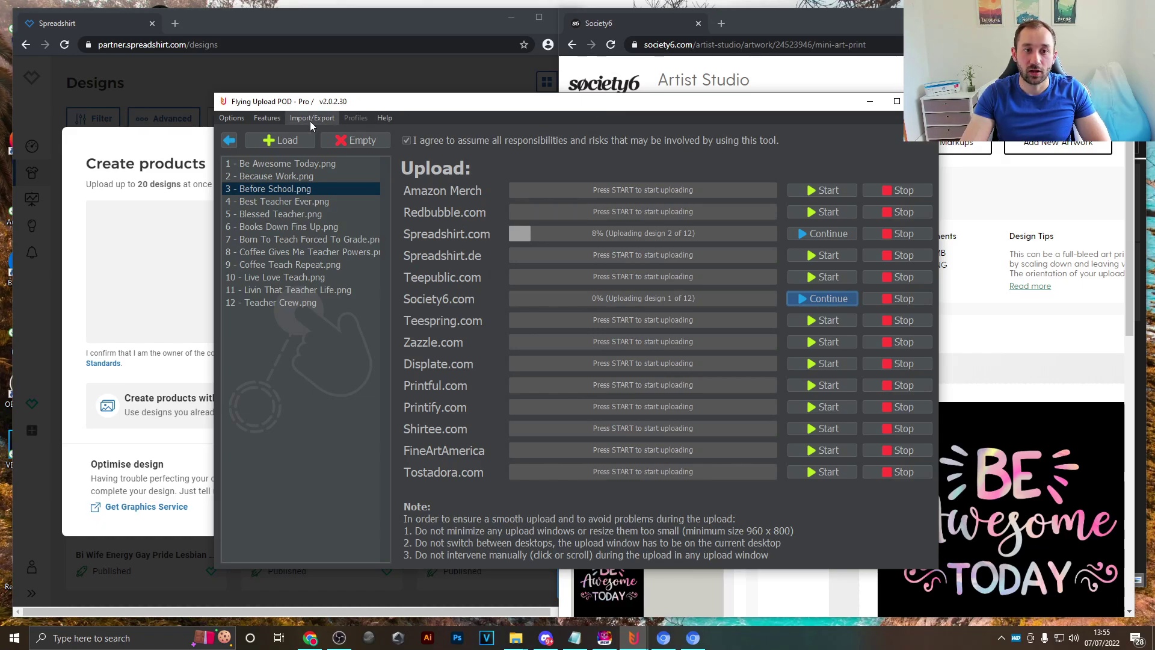
click(231, 118)
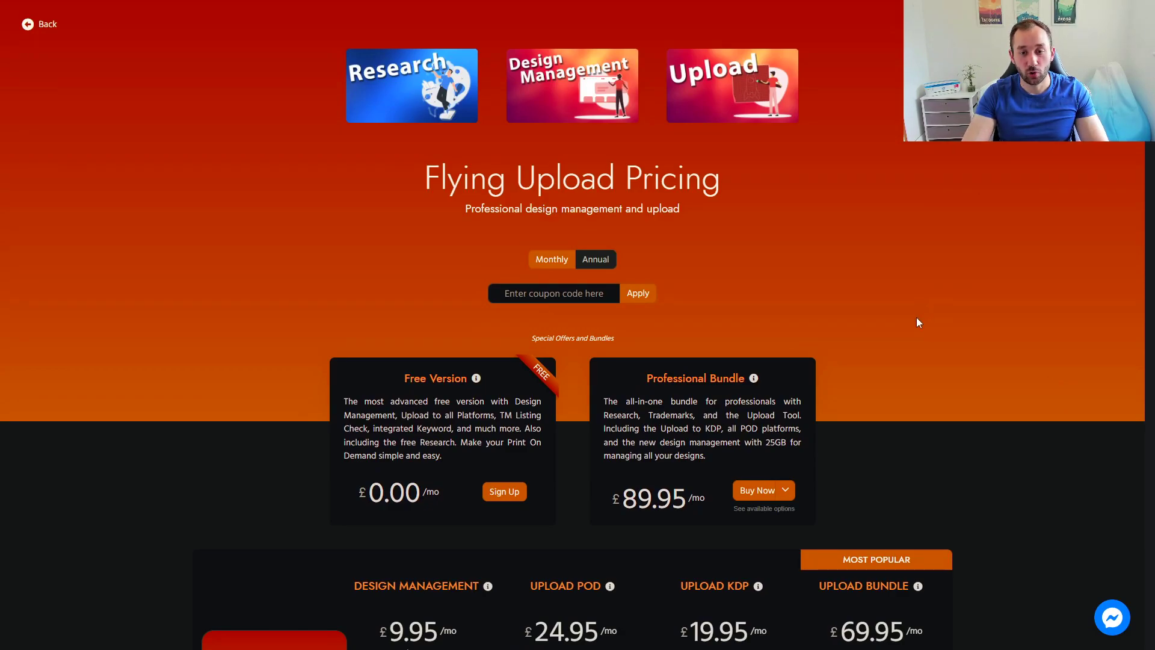
- Compare Upload POD prices: Pro at £49.95, then back to Advanced at £24.95
scroll(895, 341, down, 2)
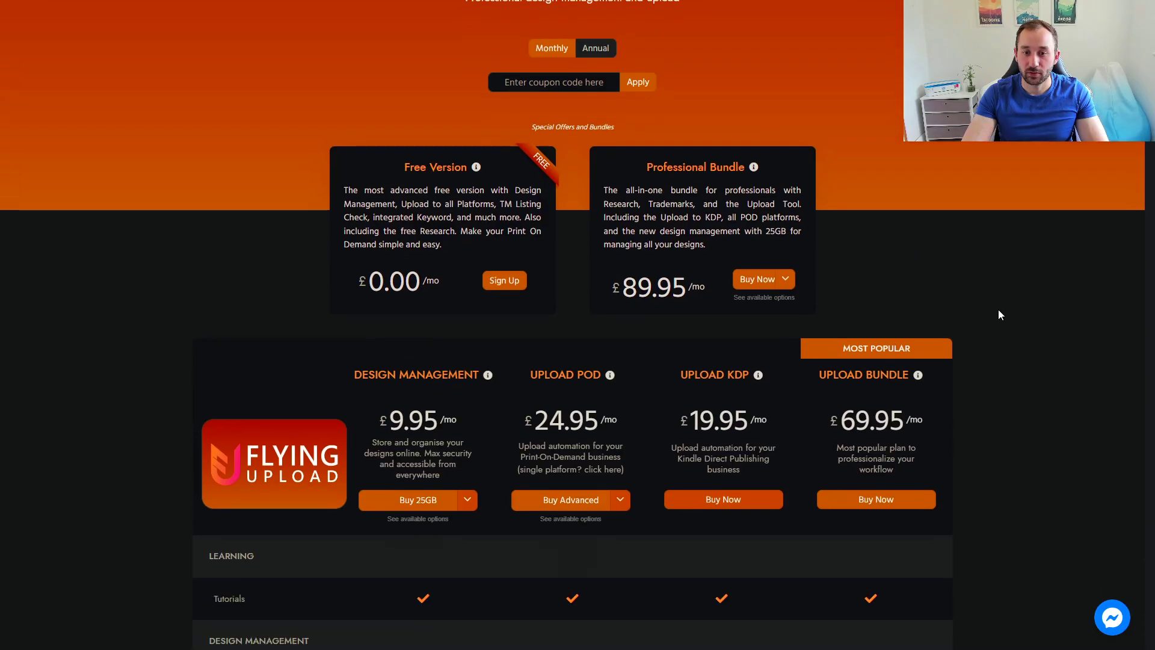
scroll(999, 315, down, 2)
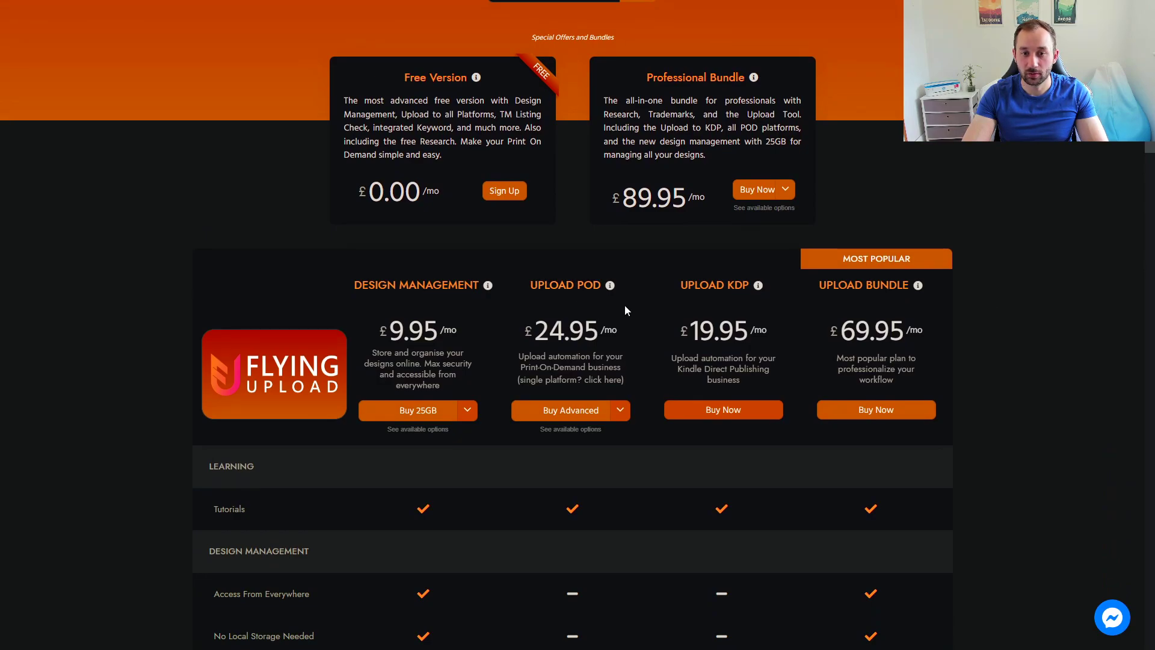
click(620, 410)
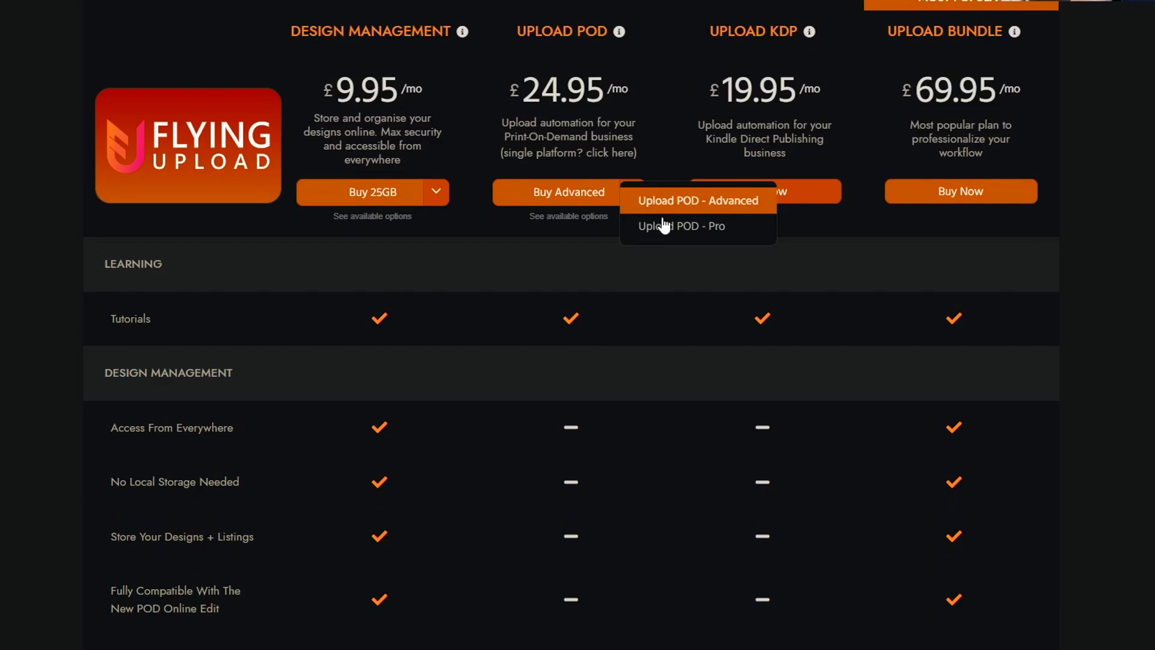
click(644, 436)
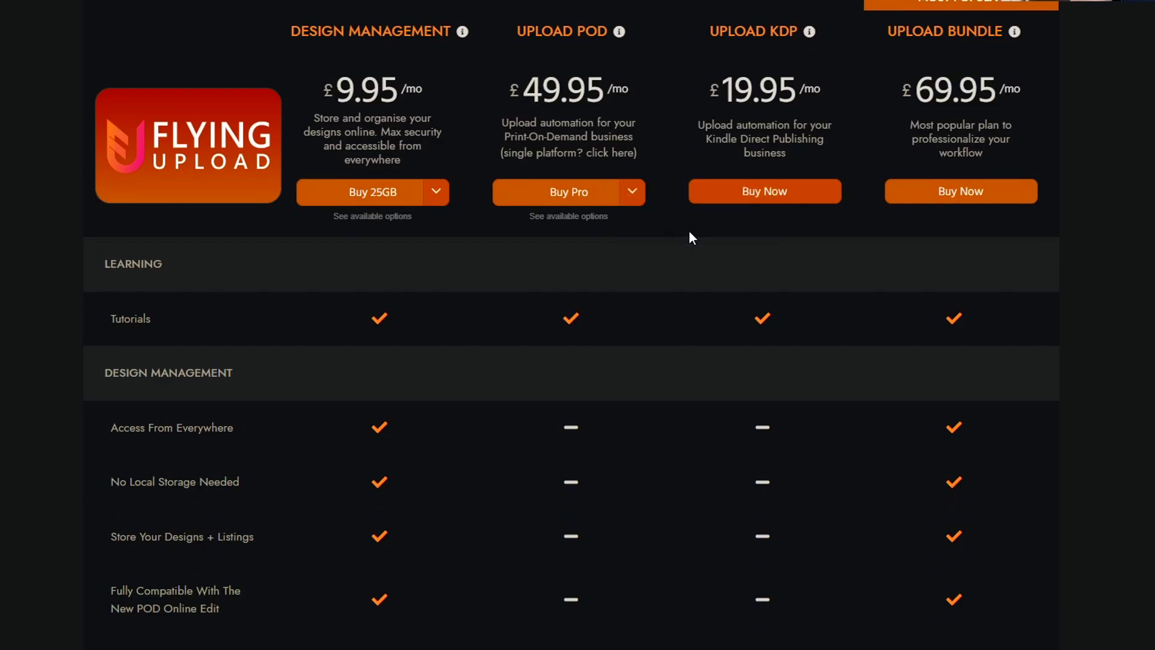
click(640, 192)
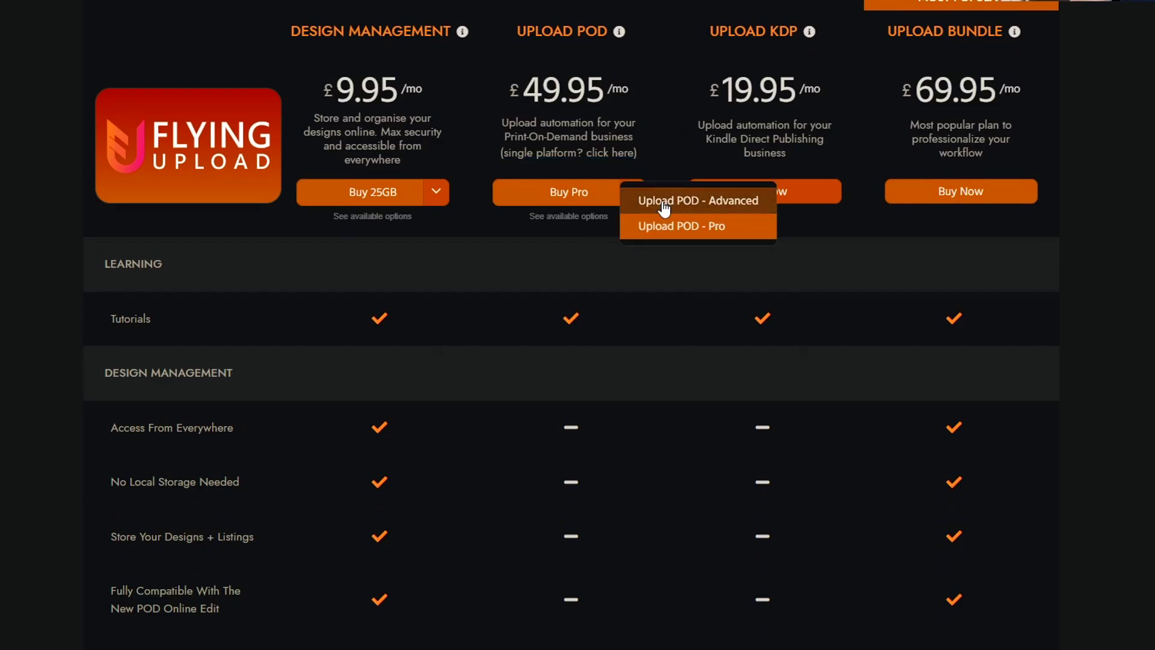
click(664, 201)
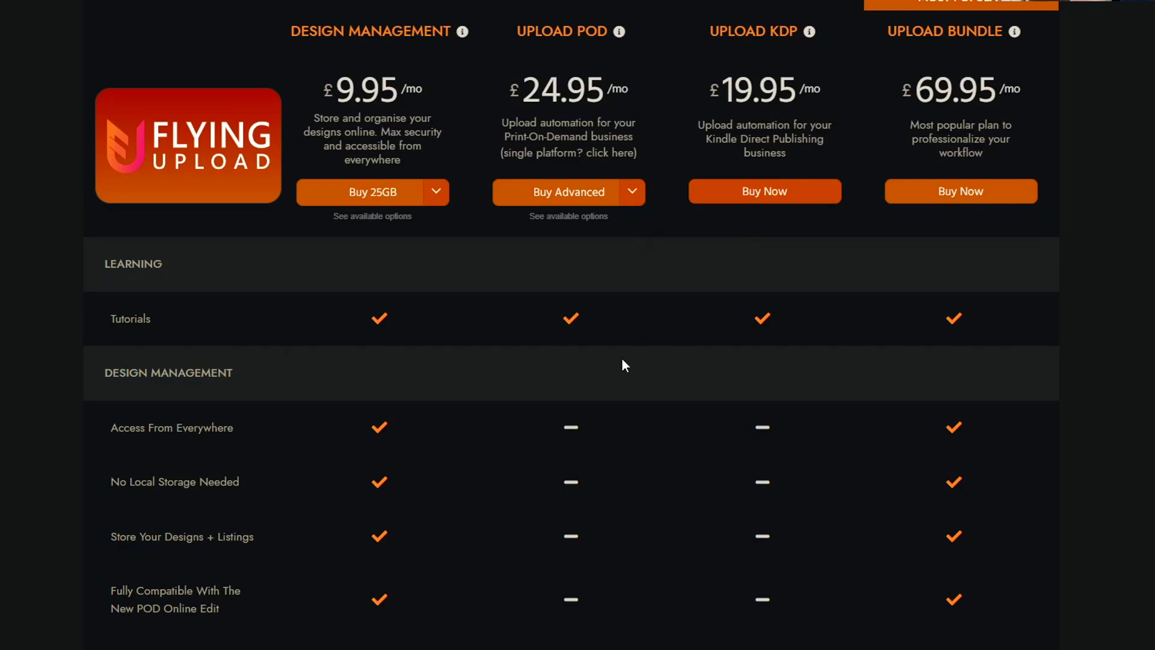
scroll(622, 358, down, 4)
- Scroll through the plan comparison table to review the Upload POD features
scroll(621, 359, down, 14)
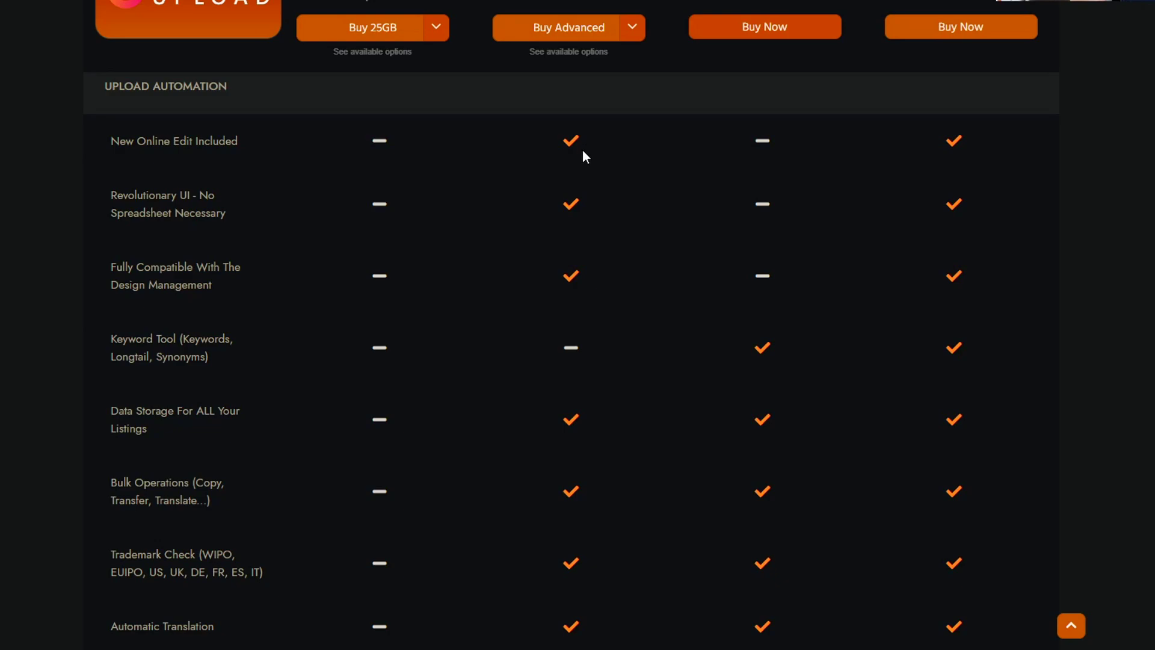
scroll(580, 271, down, 1)
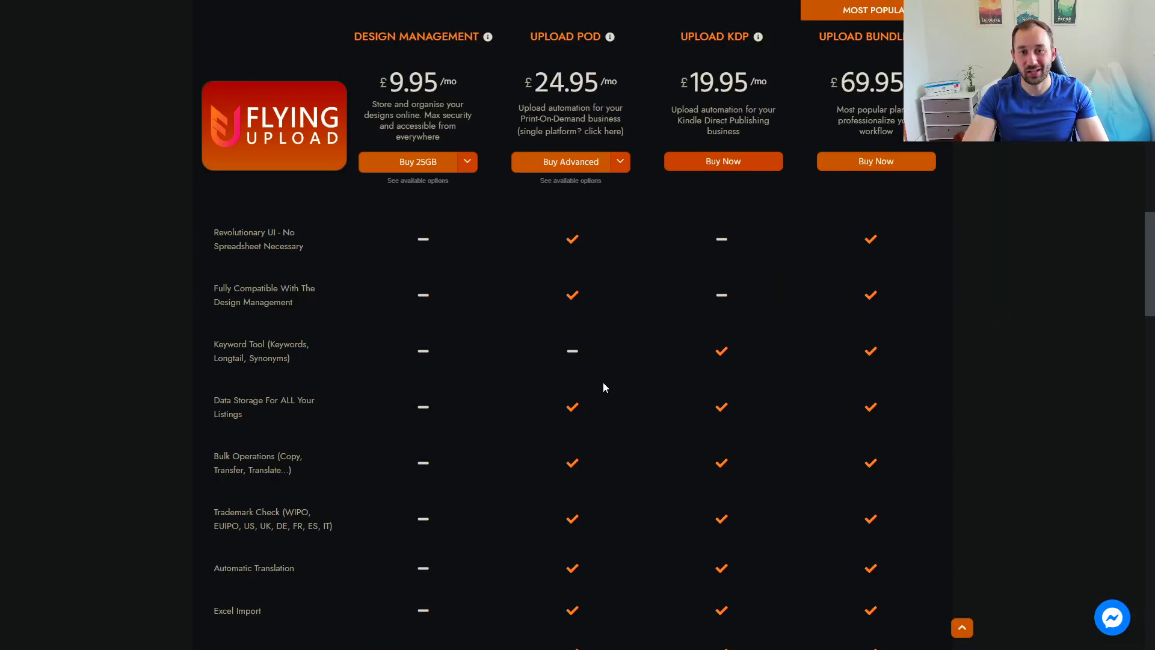
scroll(605, 379, down, 3)
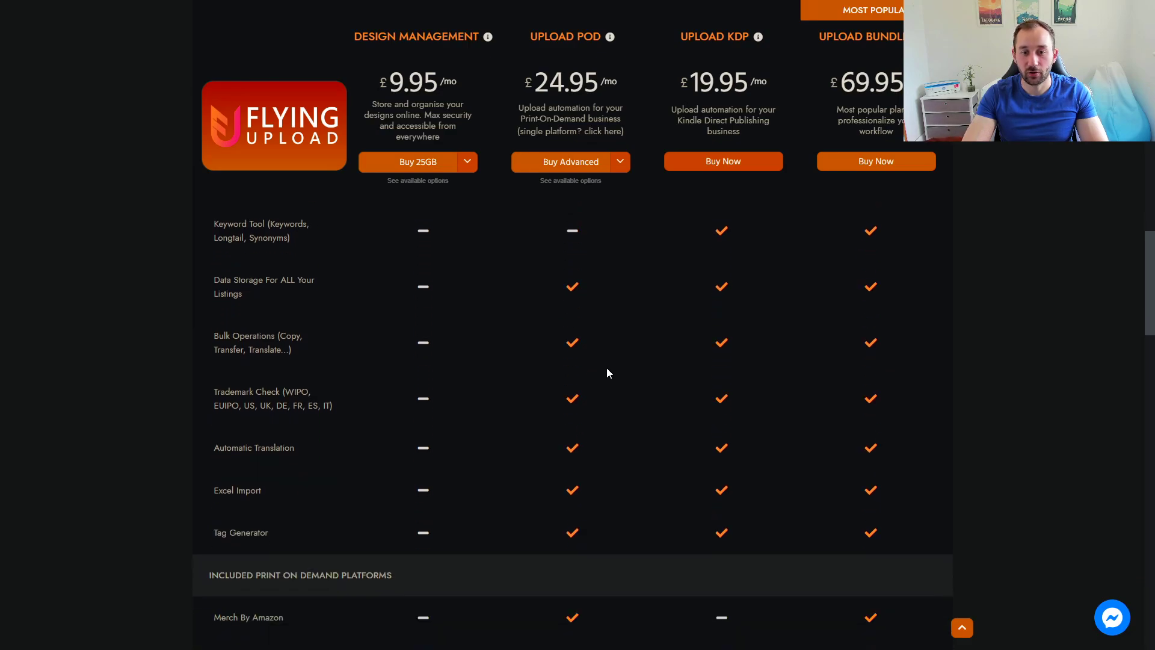
scroll(607, 373, down, 3)
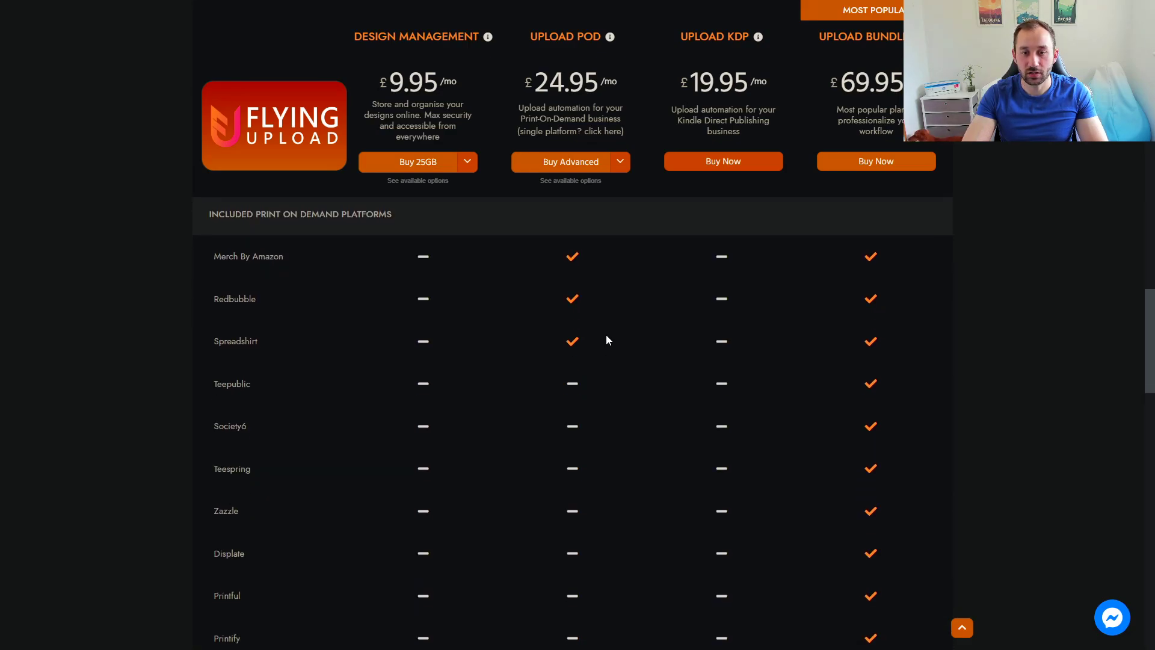
scroll(622, 269, up, 1)
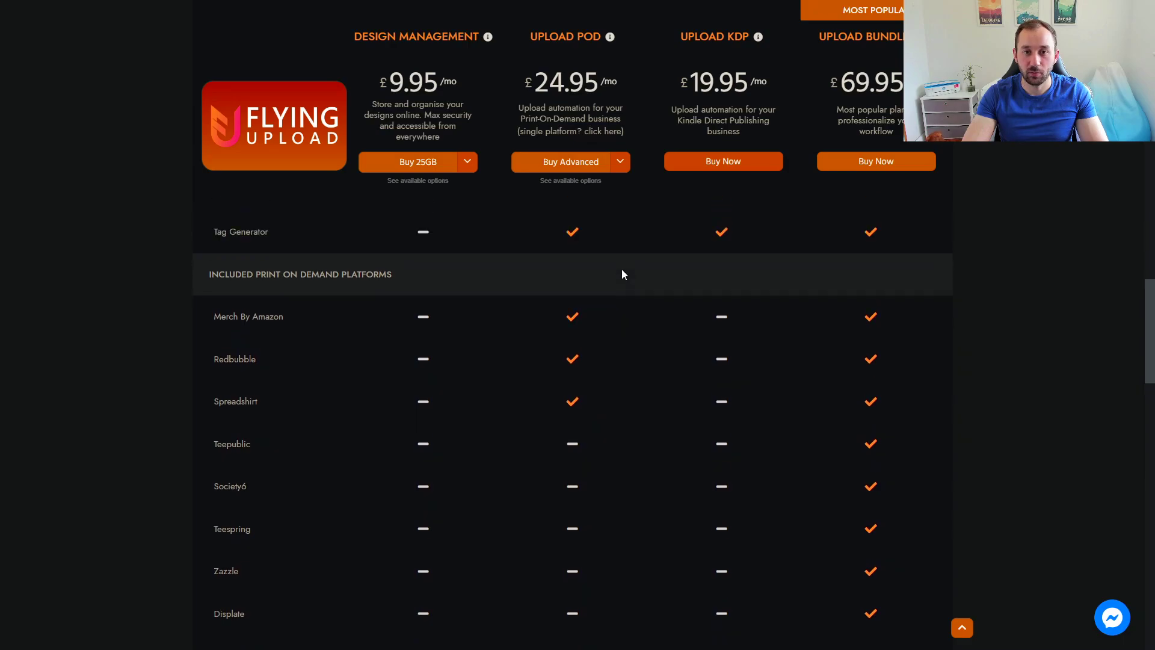
scroll(623, 269, down, 1)
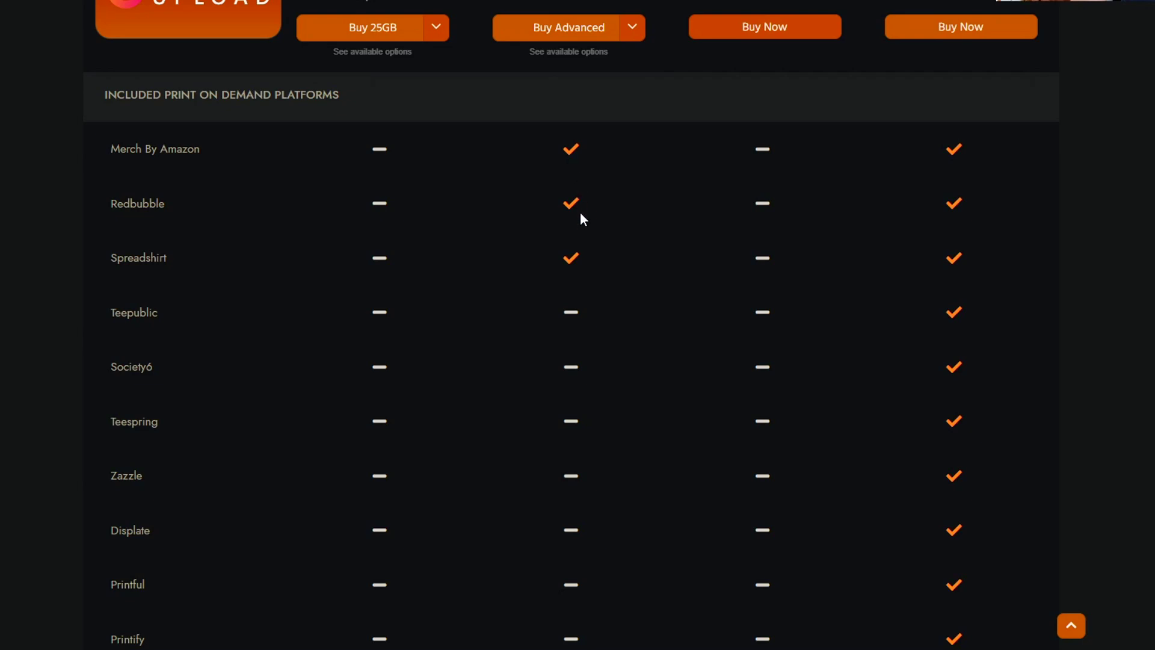
scroll(567, 269, down, 1)
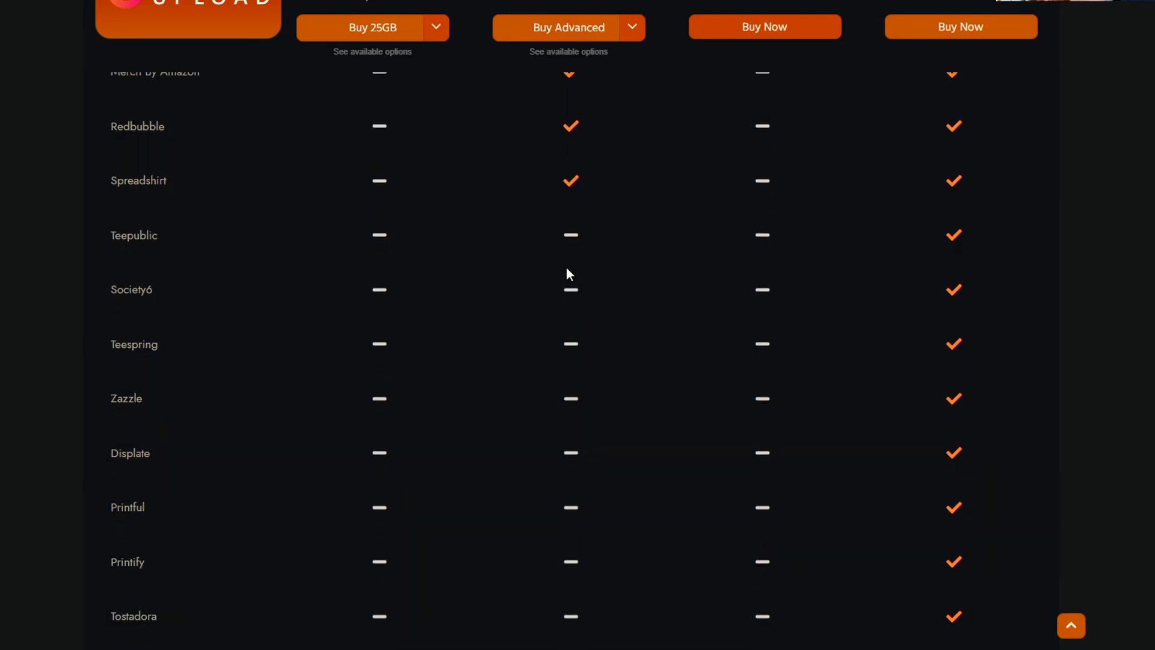
scroll(578, 268, down, 3)
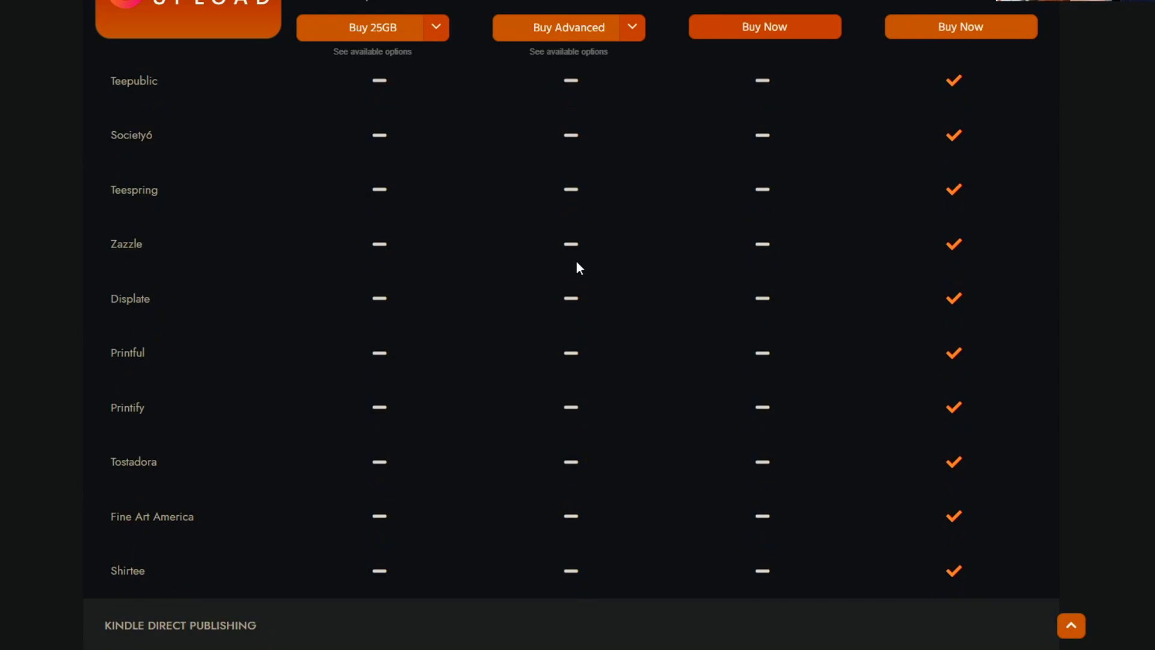
scroll(577, 267, up, 5)
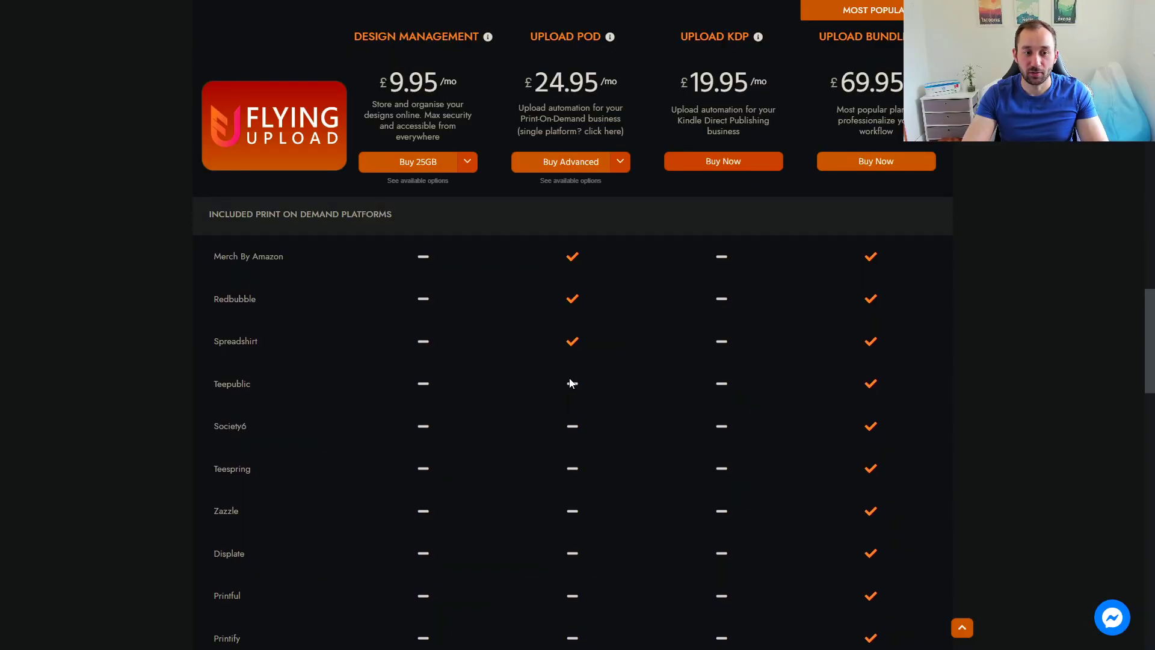
scroll(572, 381, up, 1)
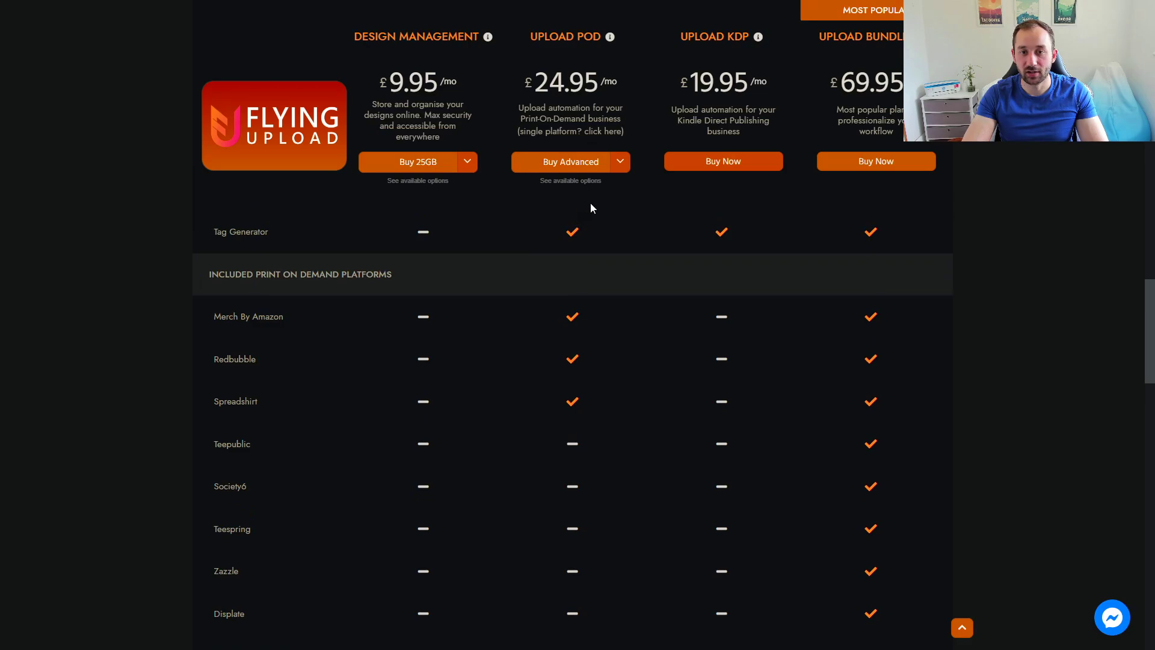
- Switch the Upload POD plan from Advanced to Pro
click(620, 162)
click(639, 189)
scroll(605, 252, down, 5)
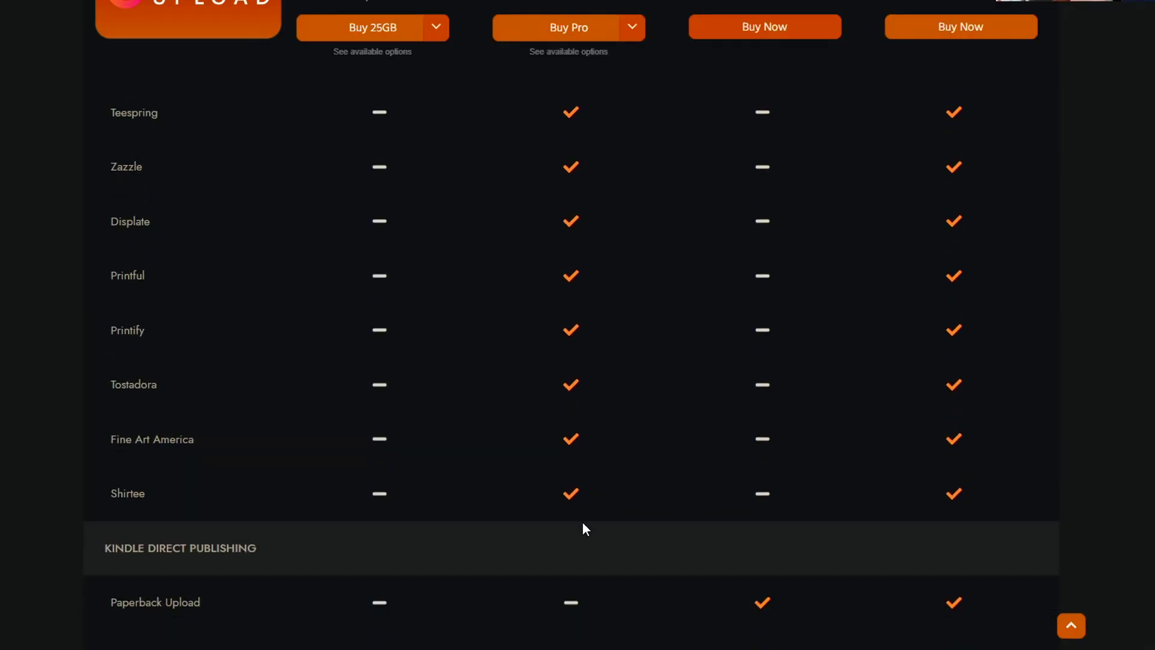
scroll(583, 526, up, 10)
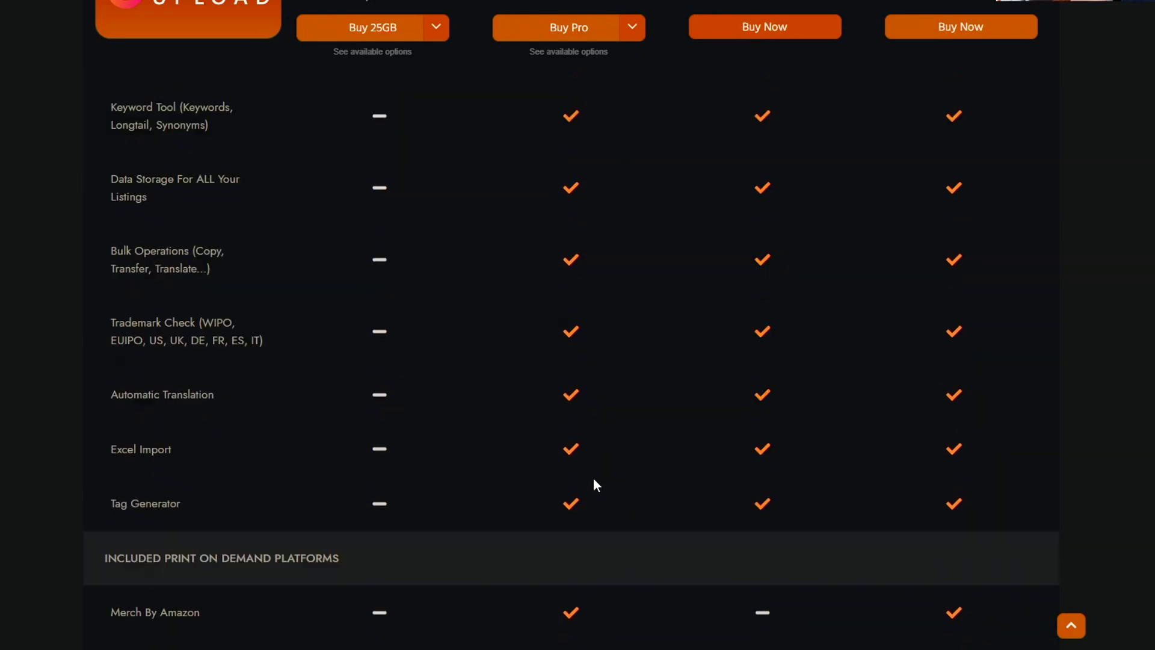
scroll(594, 444, up, 1)
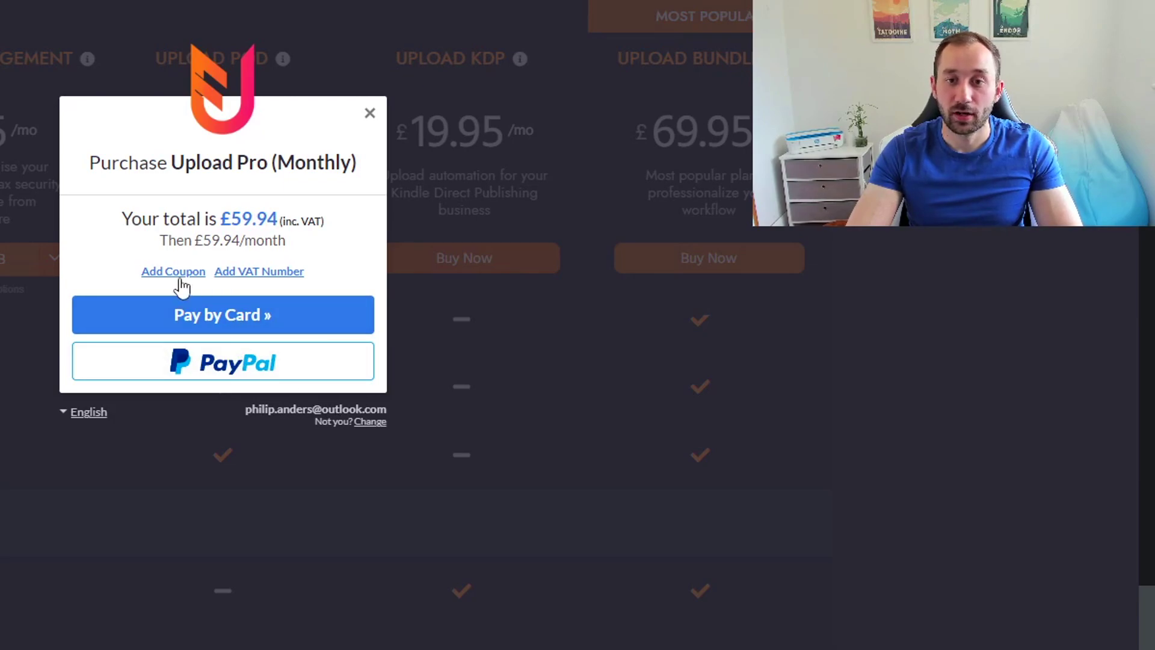
- Add a discount coupon to the Upload Pro (Monthly) checkout, then switch pricing to Annual
click(174, 272)
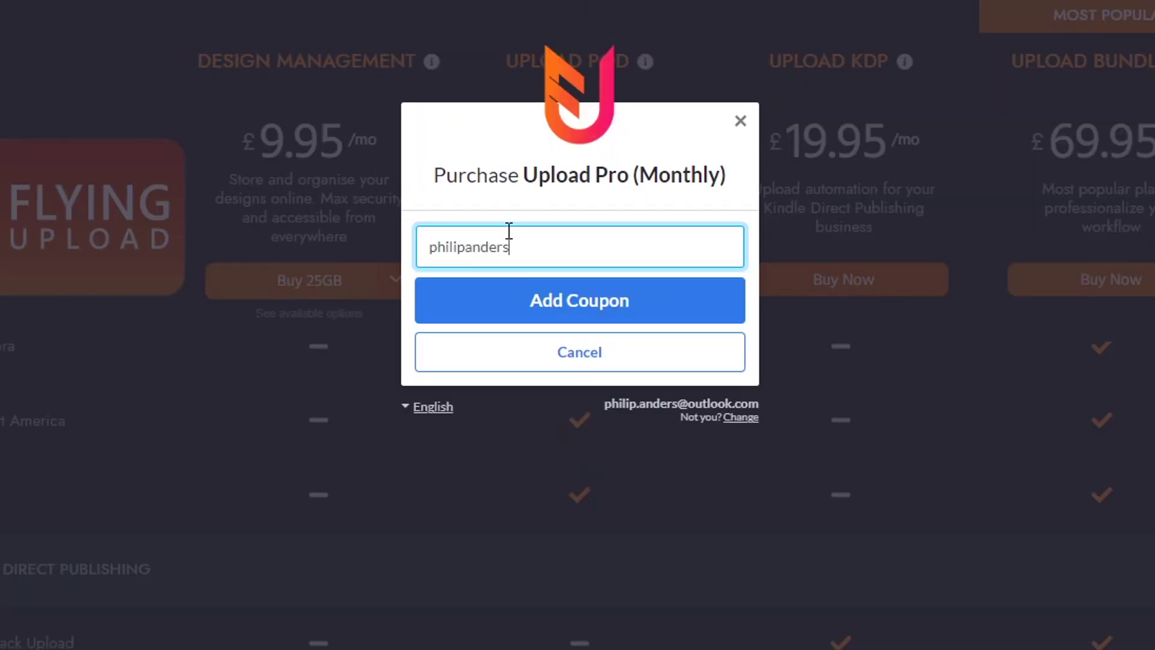
click(689, 301)
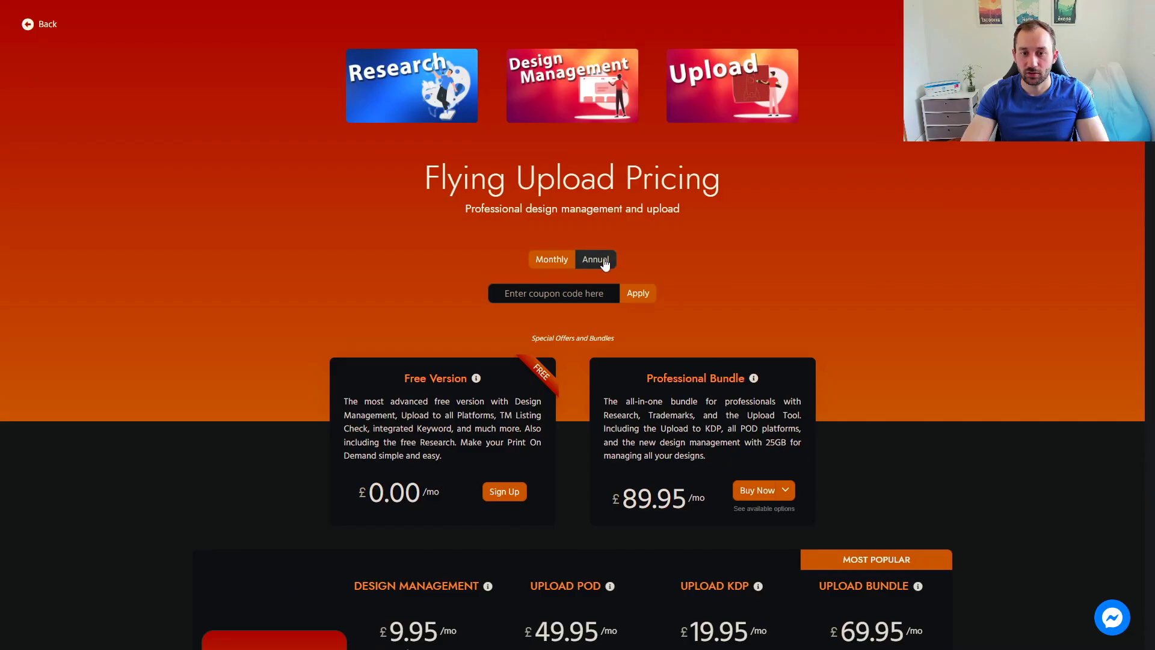
click(596, 260)
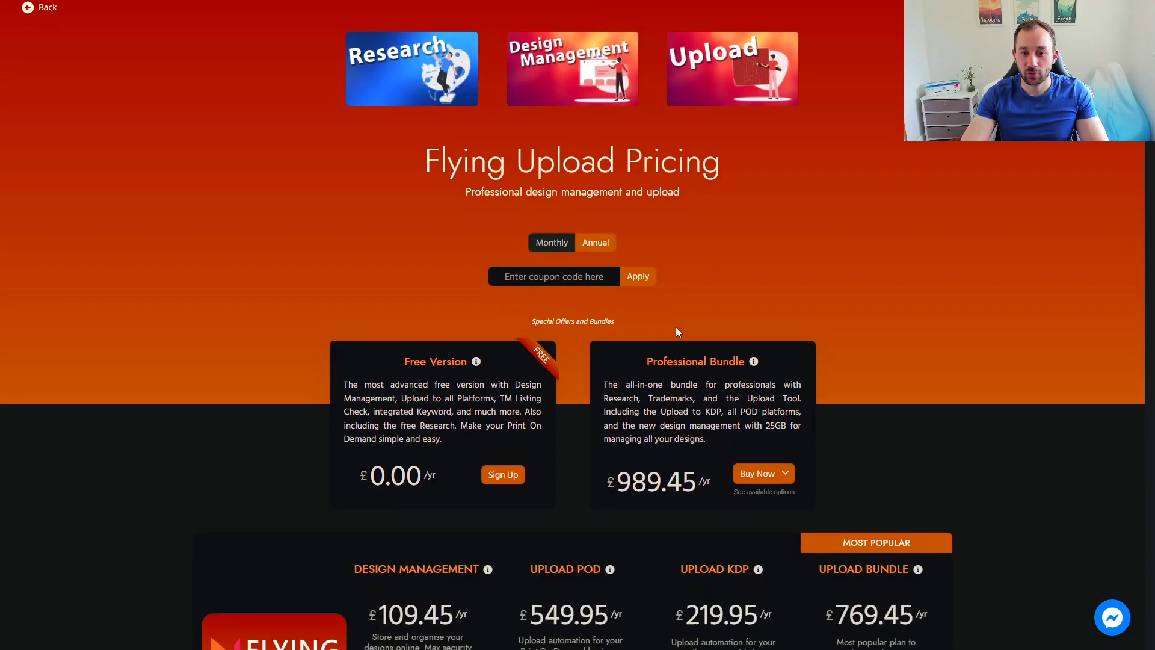
scroll(677, 328, down, 5)
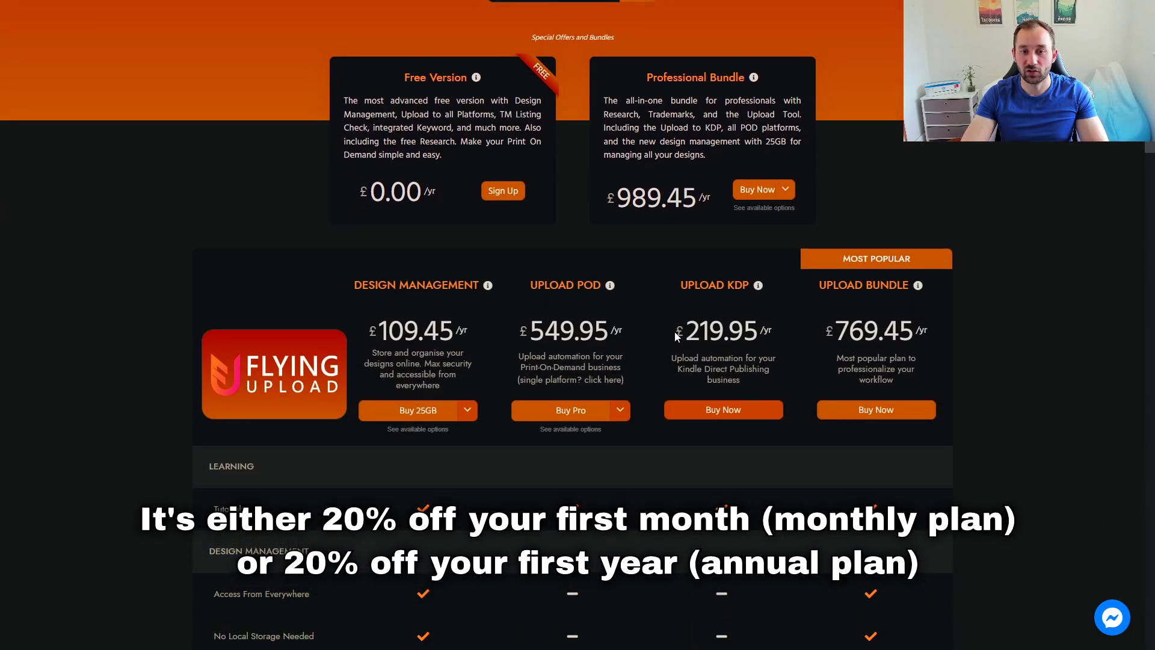
scroll(676, 337, down, 3)
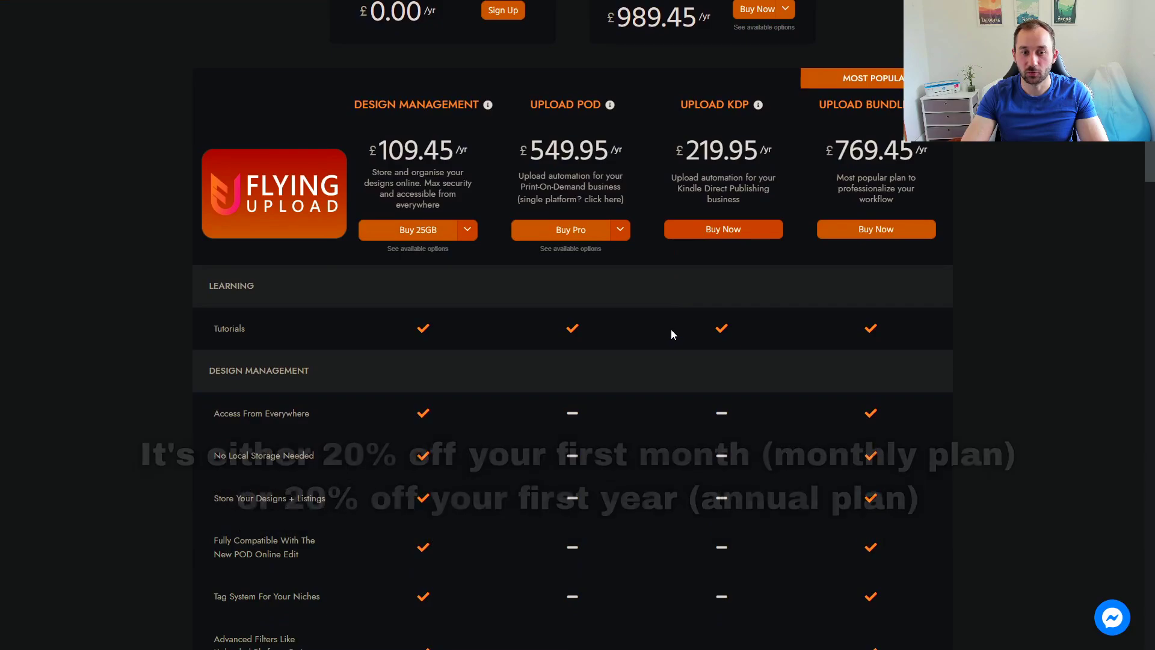
scroll(669, 325, down, 15)
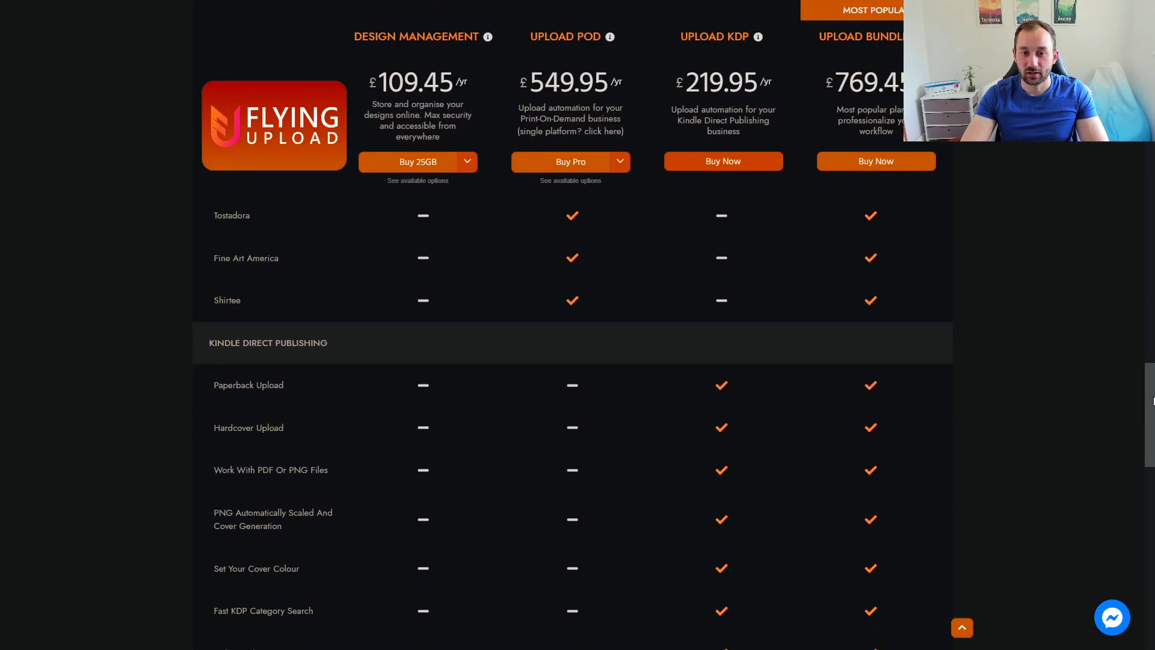
drag(1153, 400, 1150, 466)
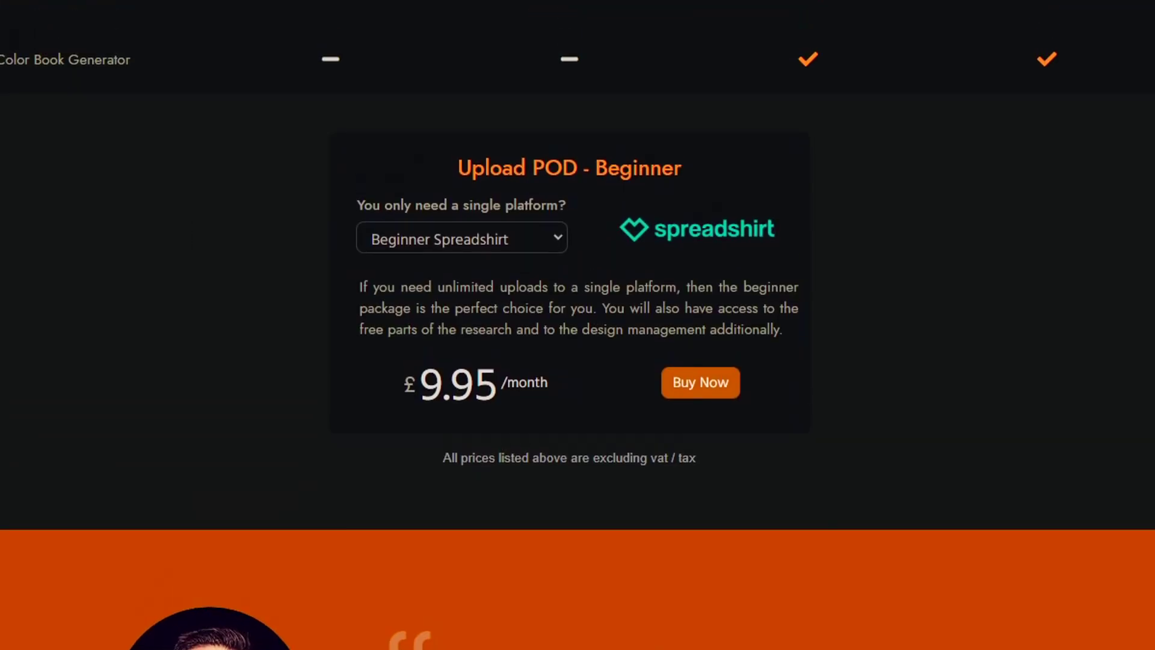
- Set the Upload POD Beginner platform to Teepublic and highlight its £9.95 monthly price
click(551, 240)
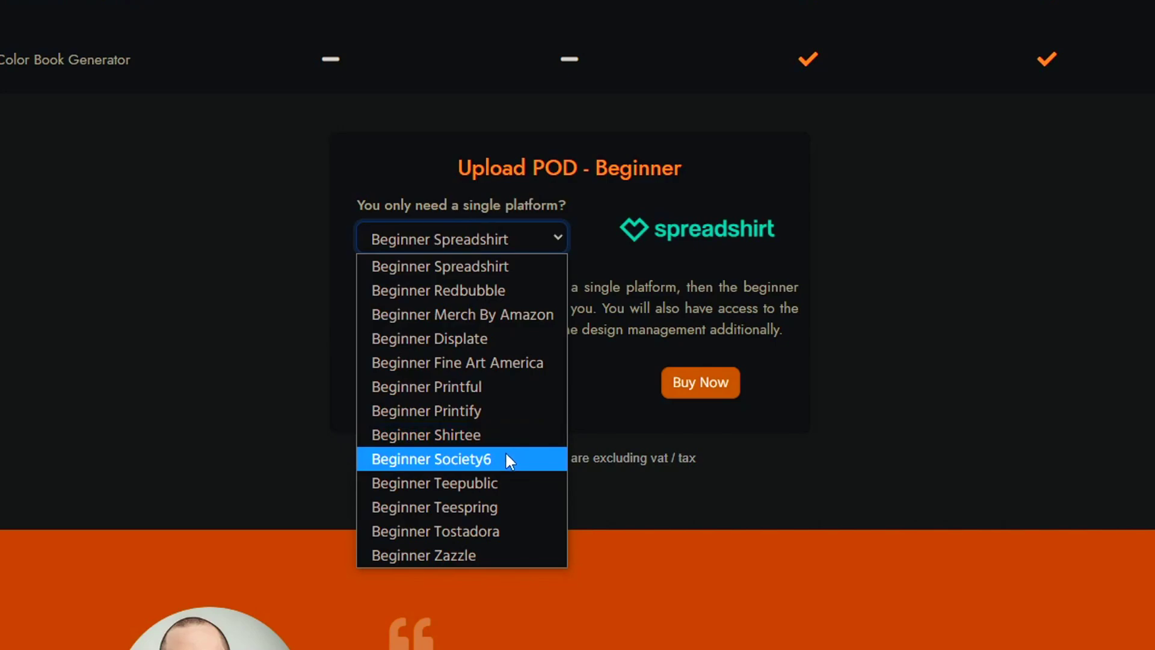
click(504, 483)
scroll(452, 617, up, 2)
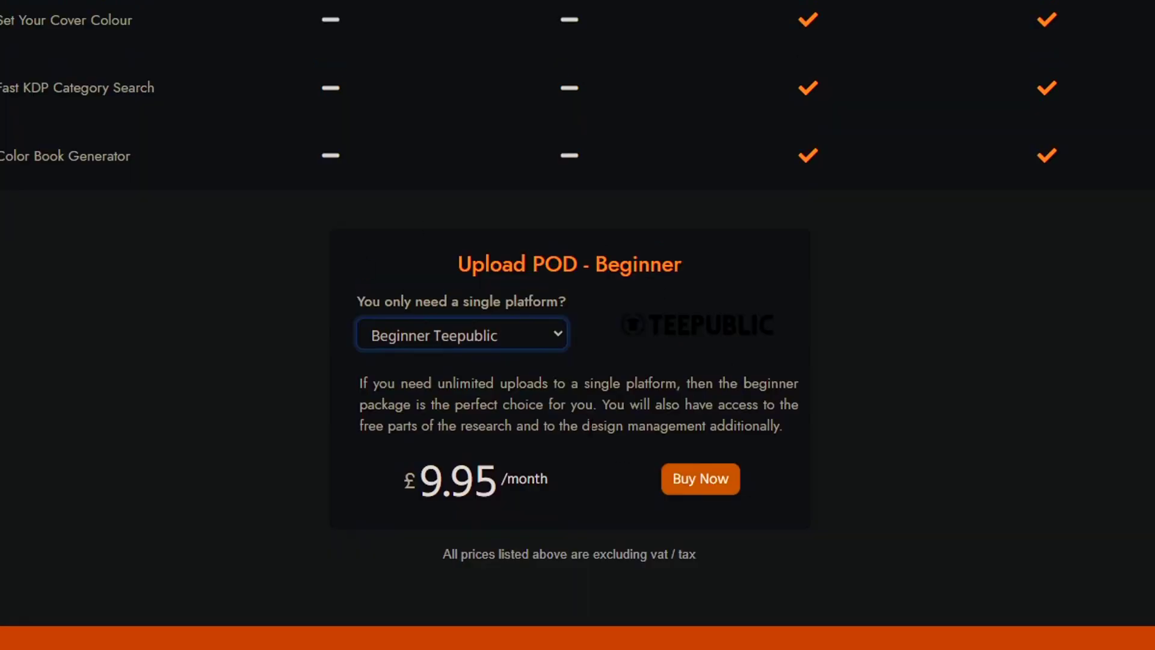
double_click(568, 476)
click(569, 476)
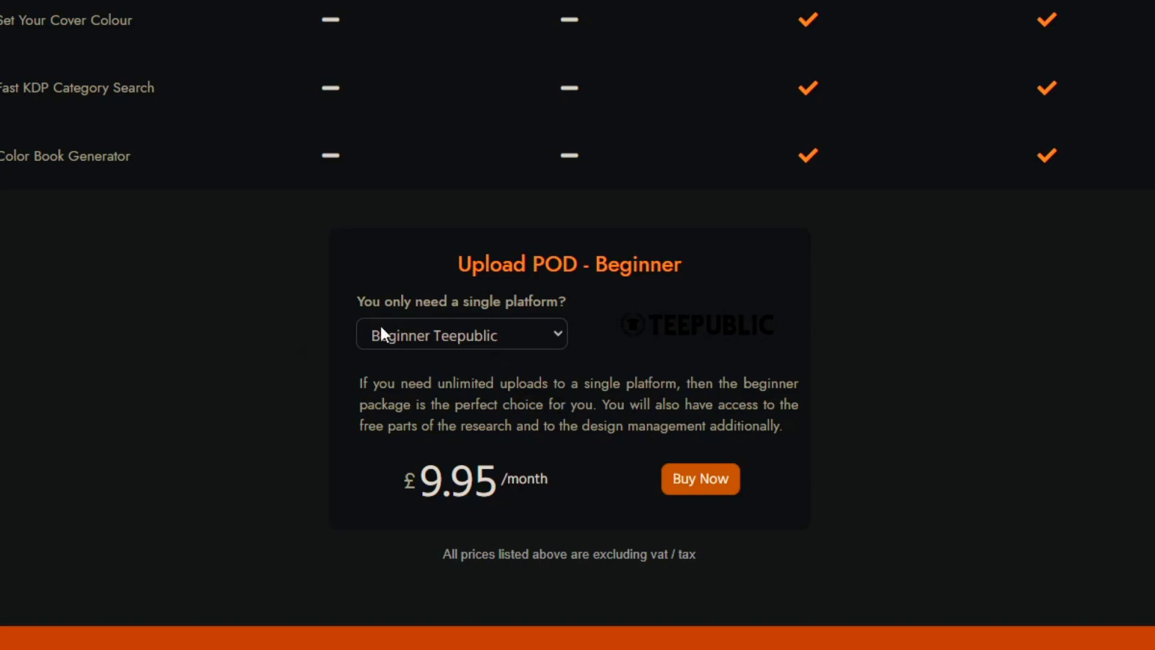
- Highlight the 14-Day Money Back Guarantee heading and its full text
scroll(512, 351, down, 10)
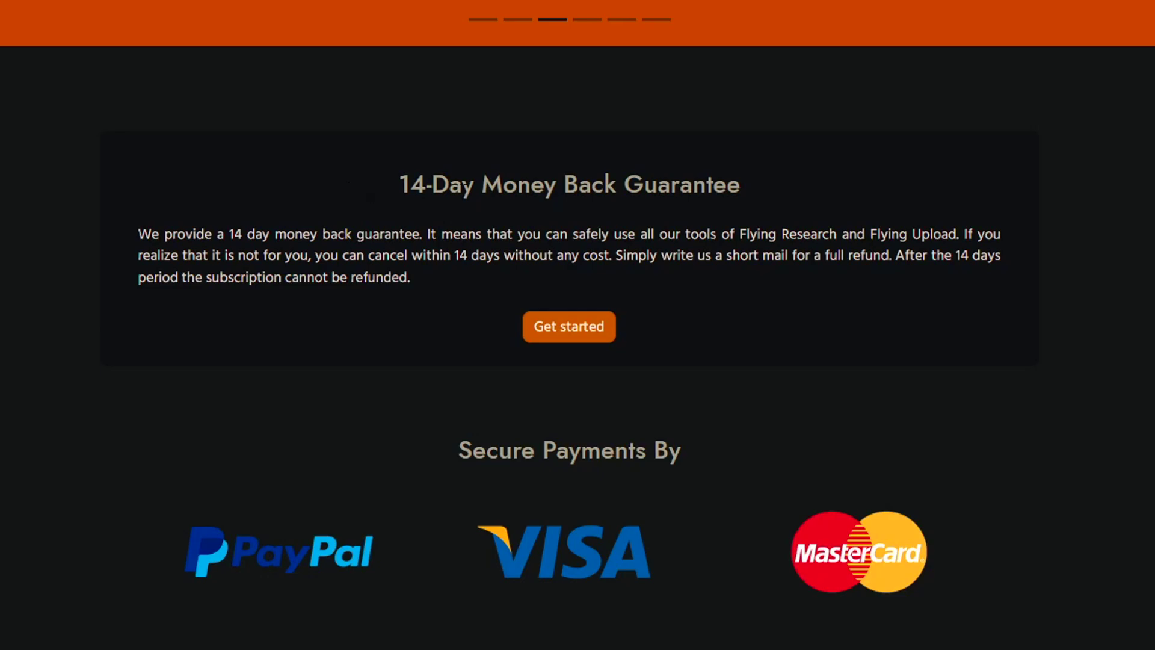
drag(394, 181, 773, 186)
click(772, 186)
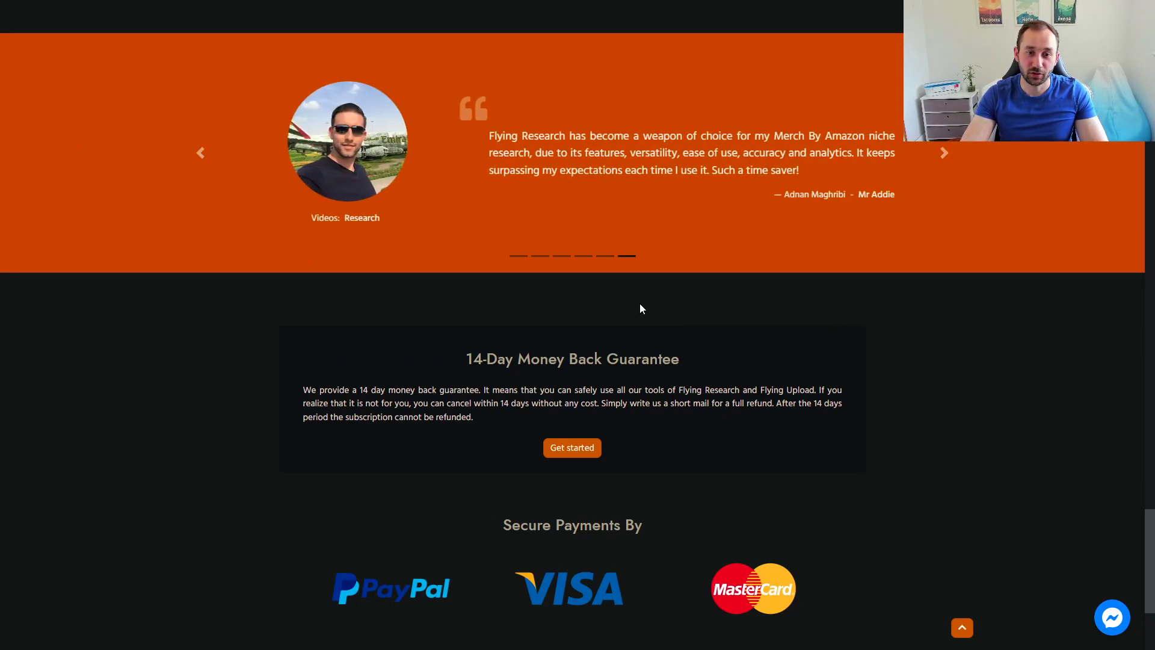
drag(531, 414, 447, 351)
click(448, 348)
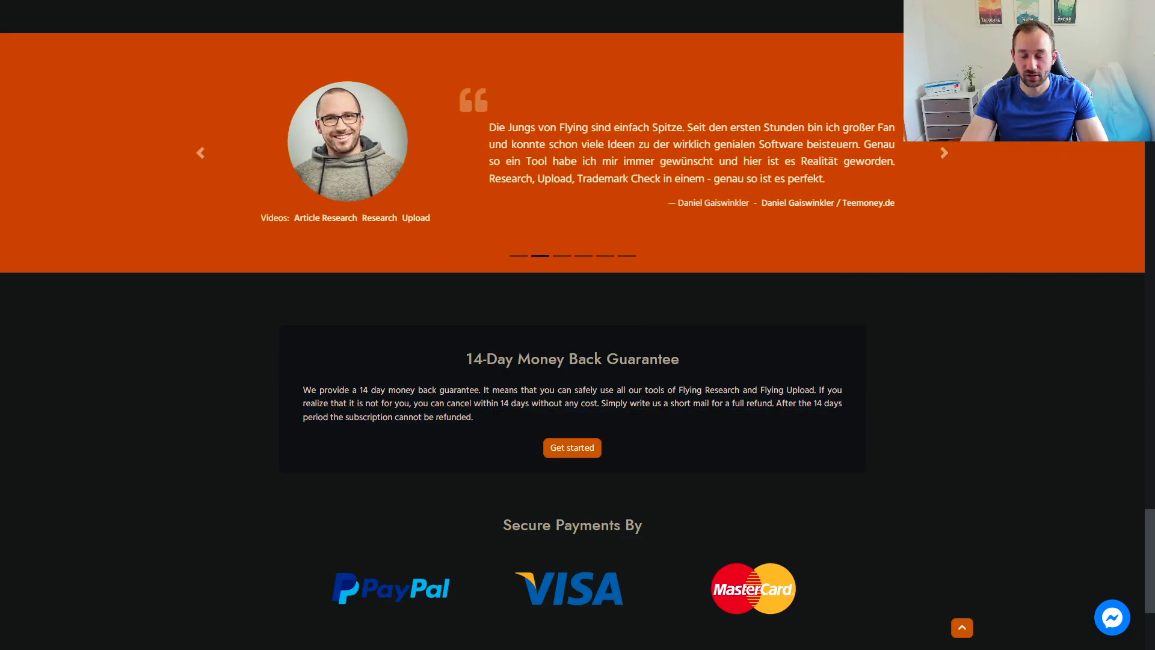
scroll(884, 448, down, 1)
scroll(883, 449, up, 10)
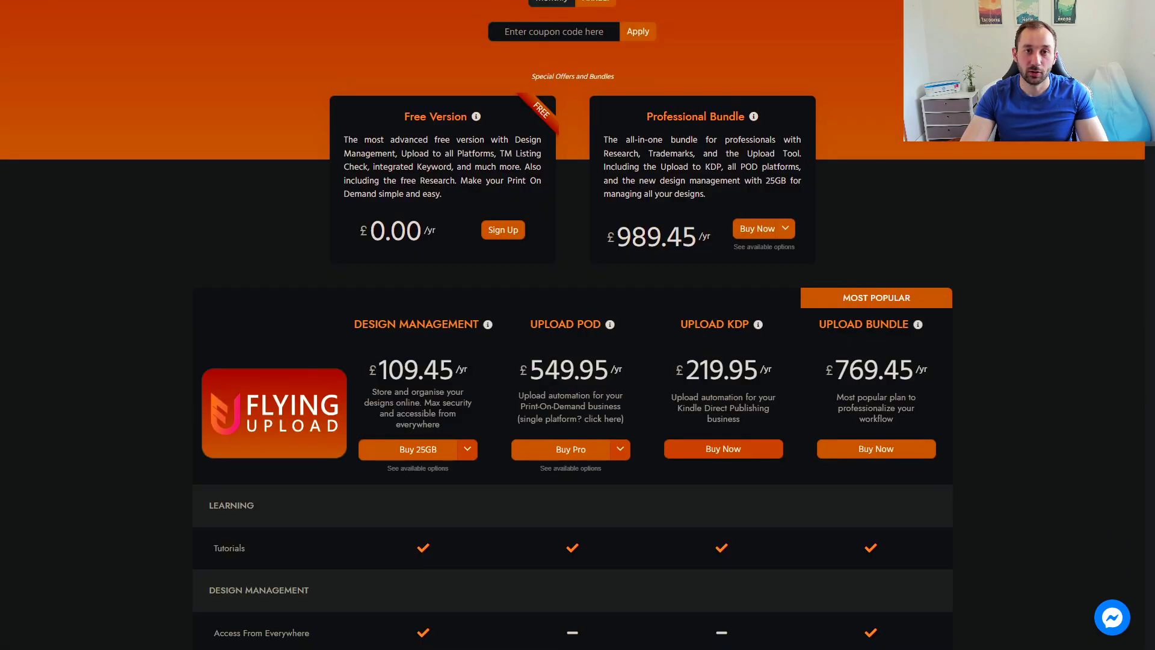
scroll(572, 361, down, 3)
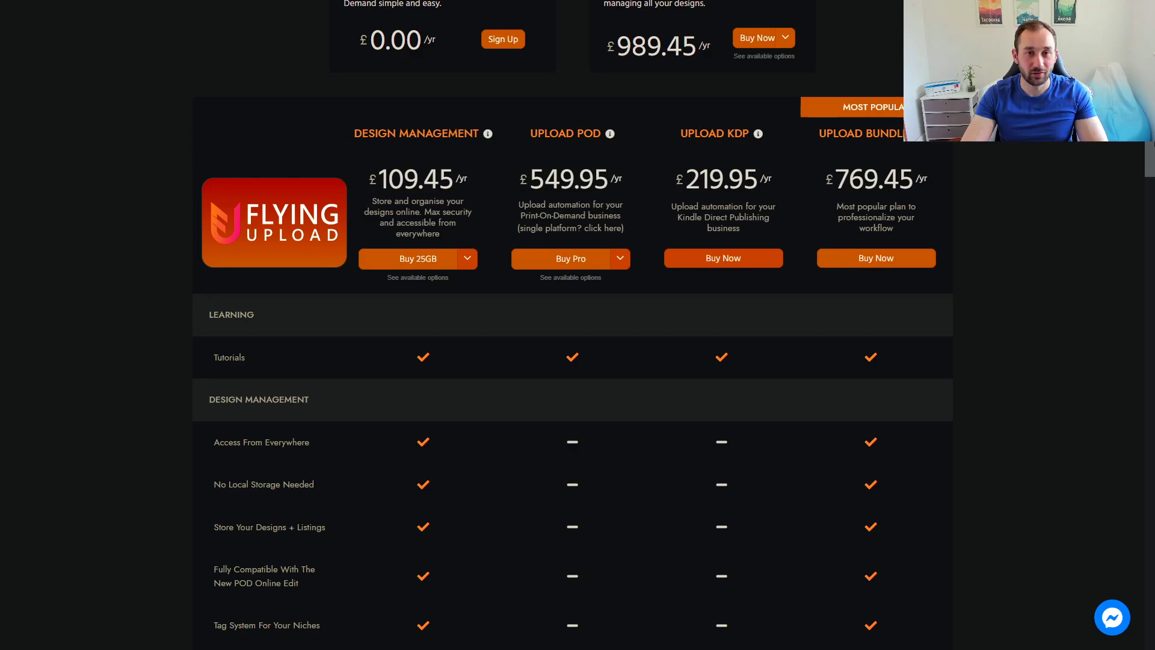
scroll(572, 325, up, 4)
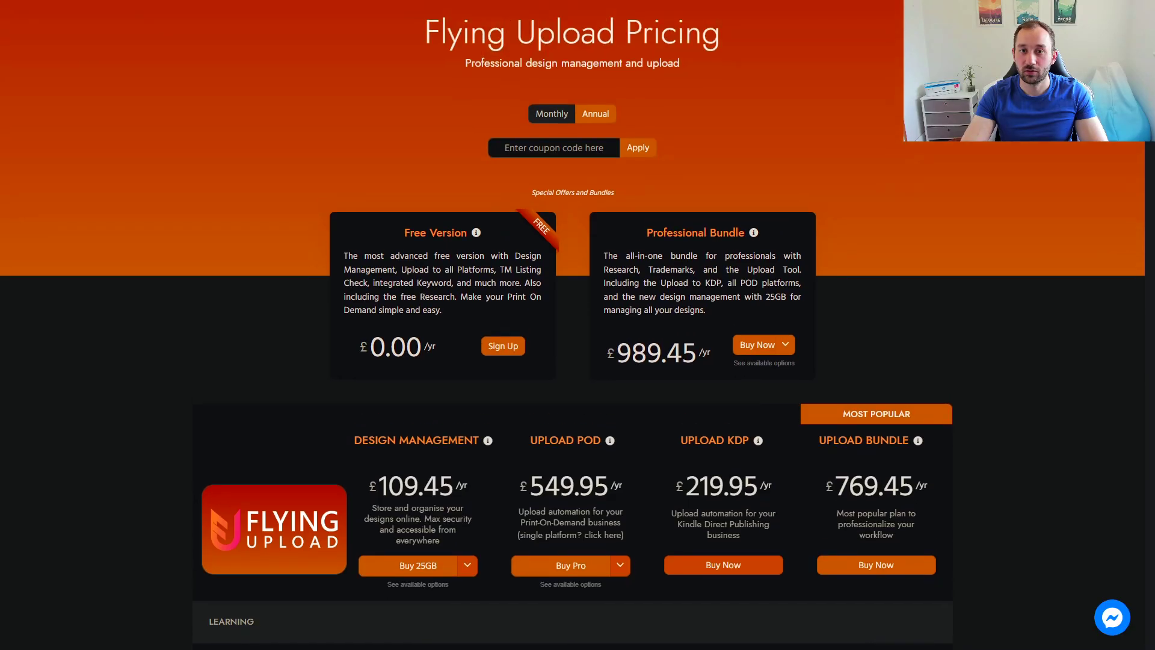
scroll(573, 325, up, 3)
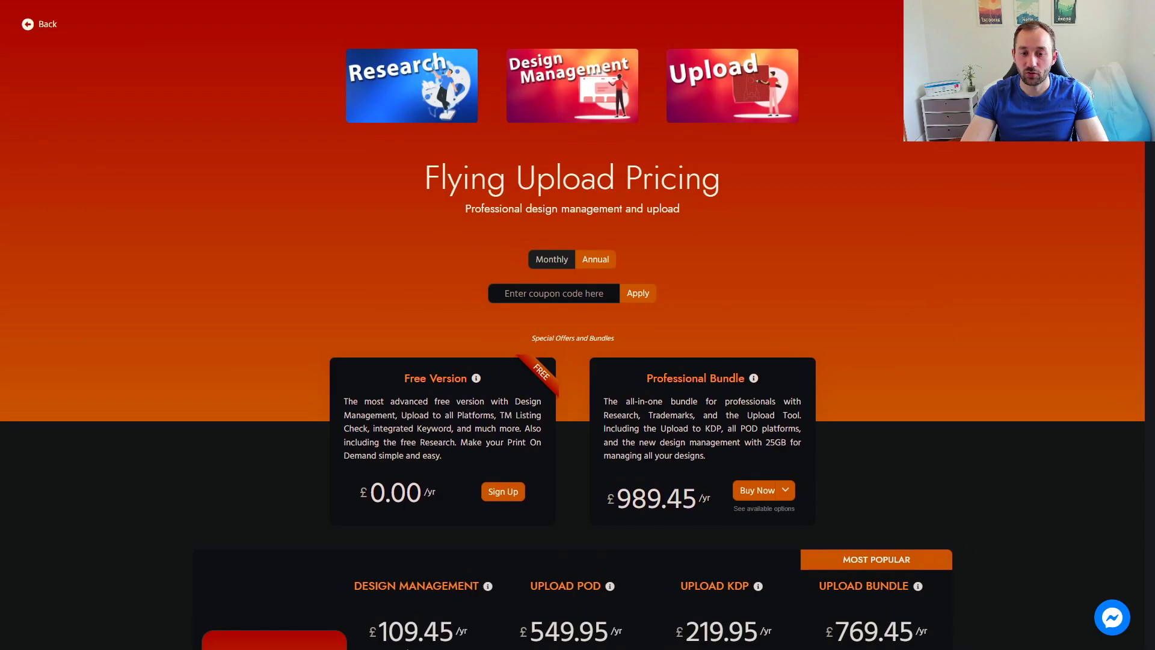
scroll(573, 325, down, 2)
scroll(573, 325, down, 1)
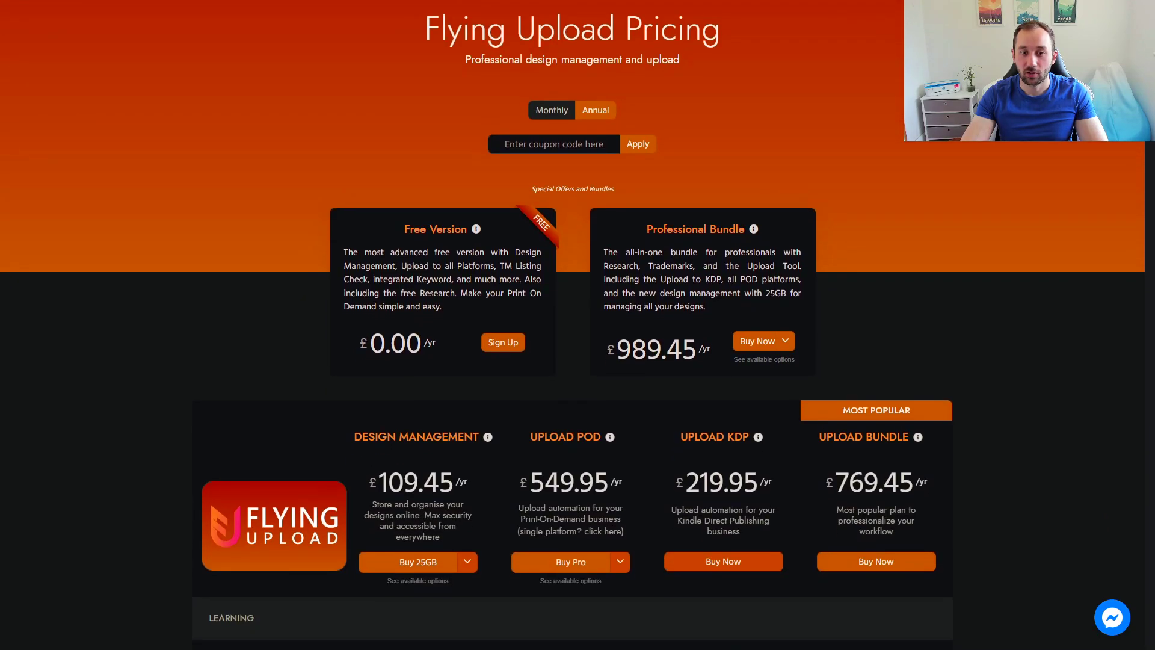
scroll(573, 325, down, 1)
scroll(573, 325, down, 1)
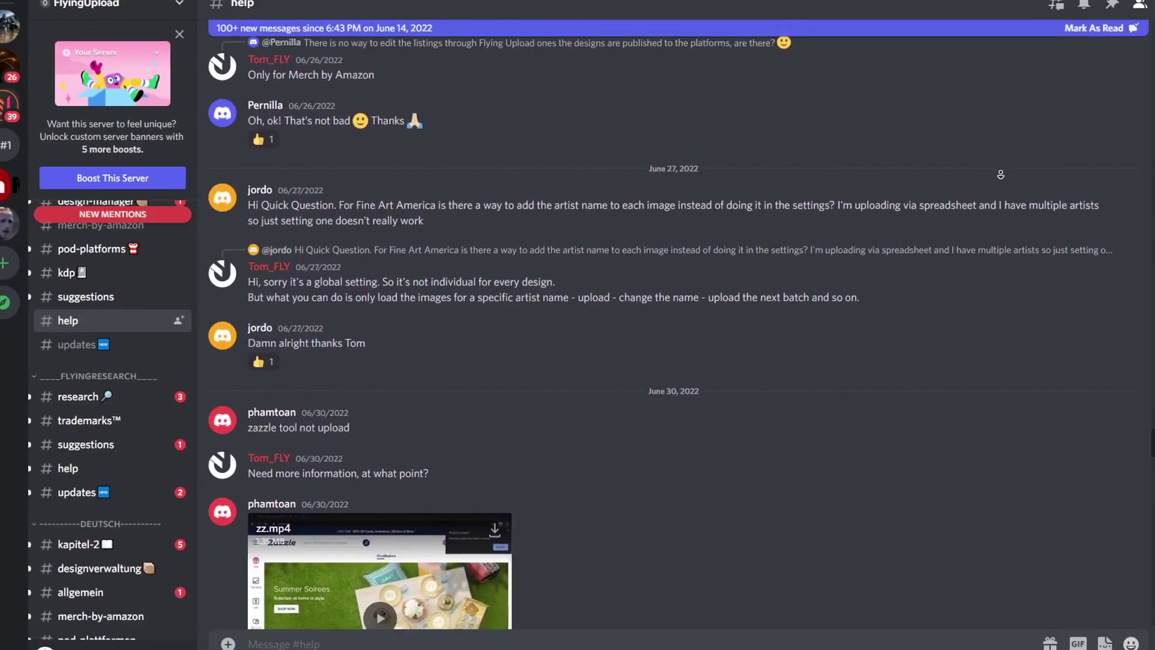
- Scroll through the FlyingUpload #help channel's upload, licence and download support answers
scroll(1001, 175, down, 3)
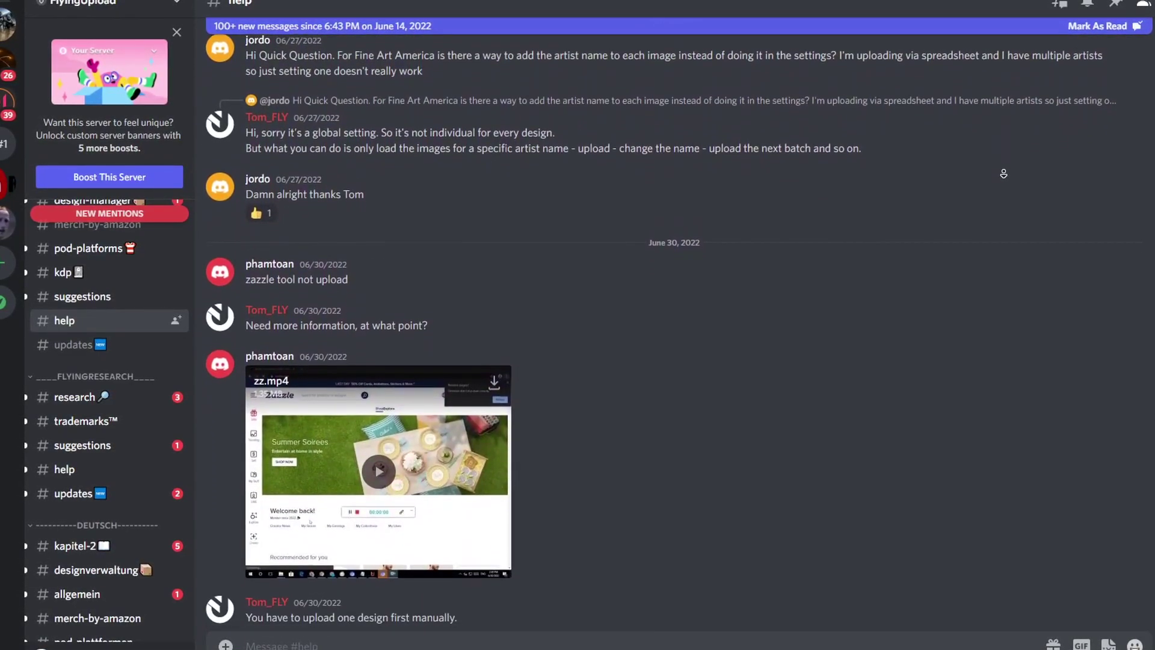
scroll(1003, 173, down, 3)
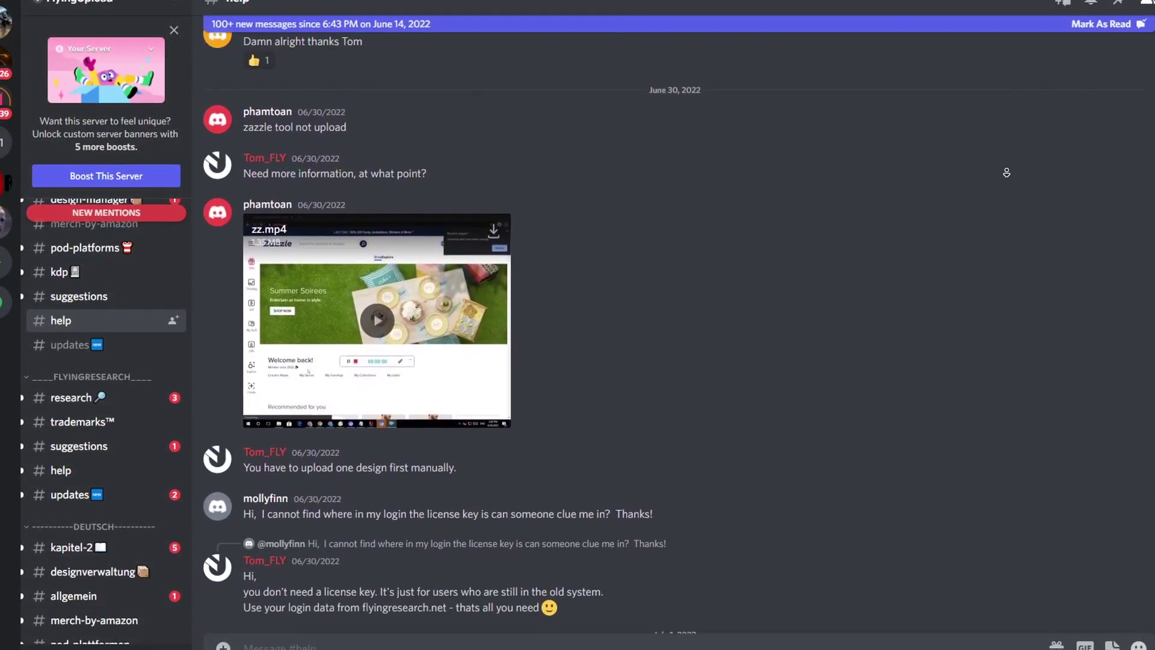
scroll(1006, 172, down, 3)
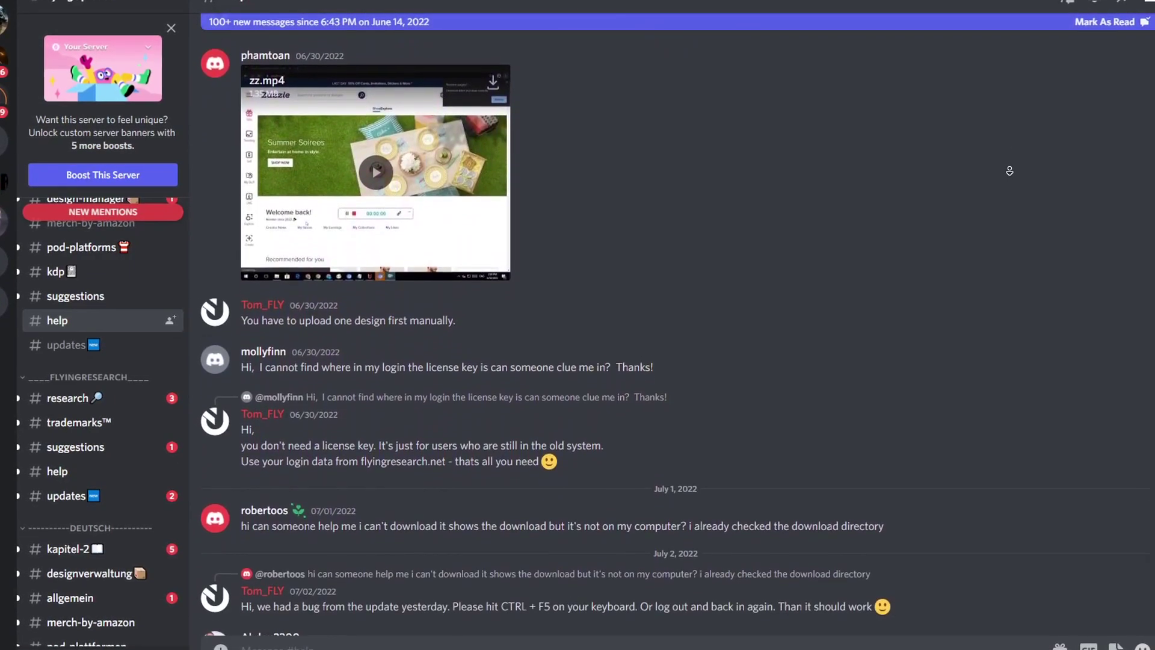